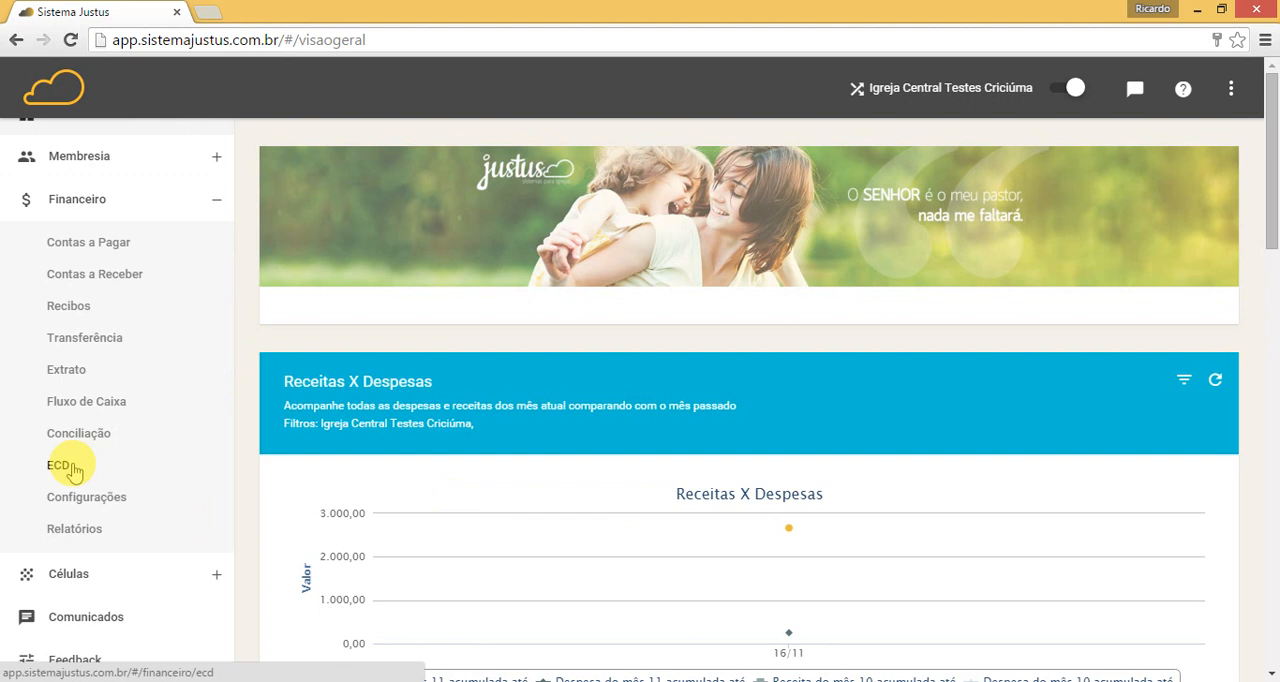
# Step: Open the ECD area of Financeiro and view its Plano de Contas and Histórico Contábil lists
pyautogui.click(73, 468)
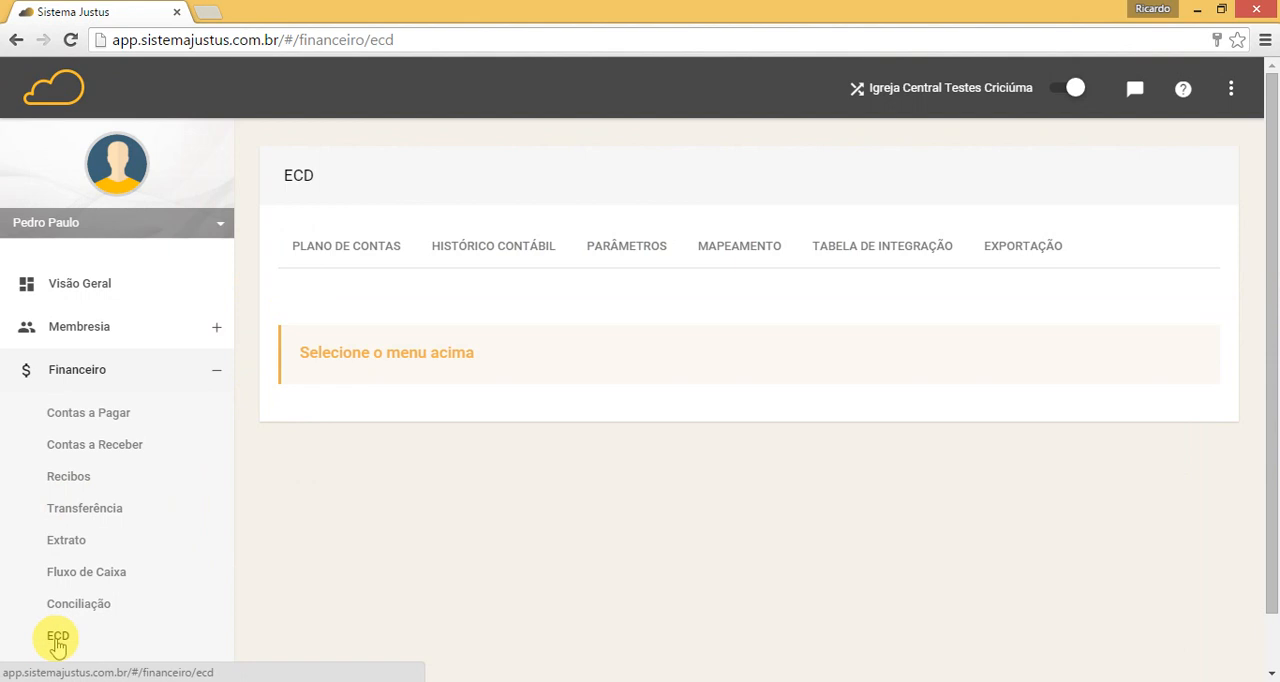
pyautogui.click(325, 248)
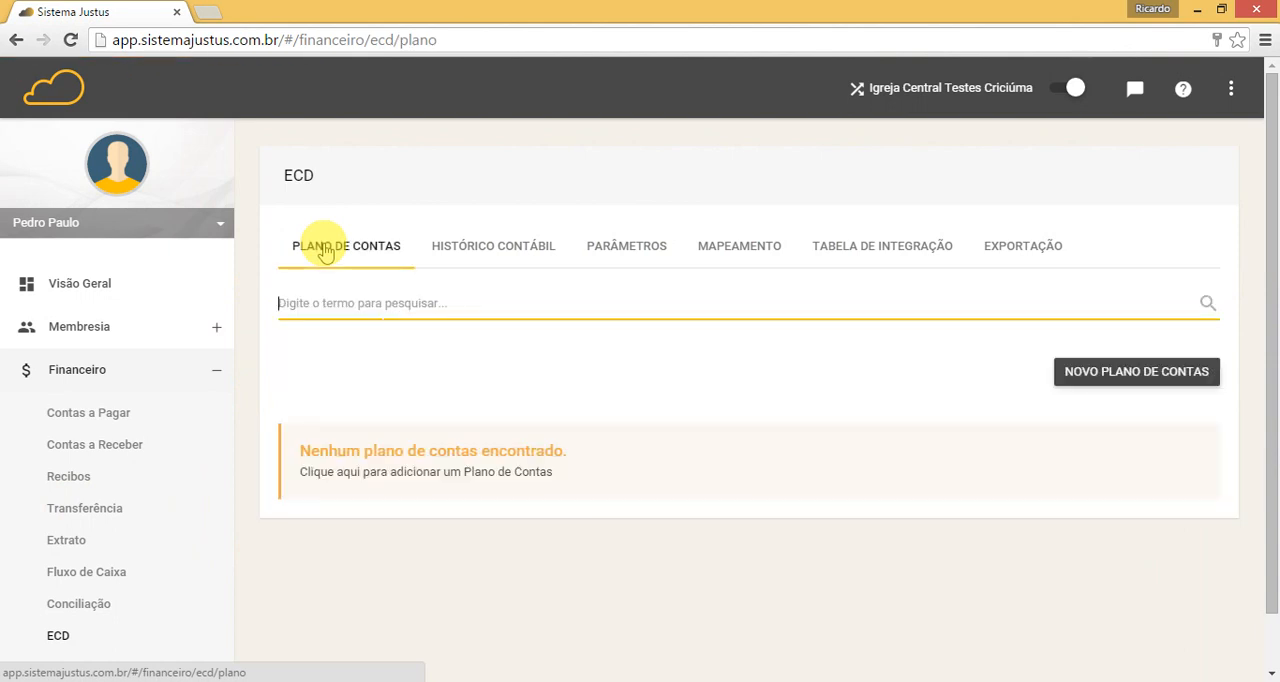
pyautogui.click(484, 248)
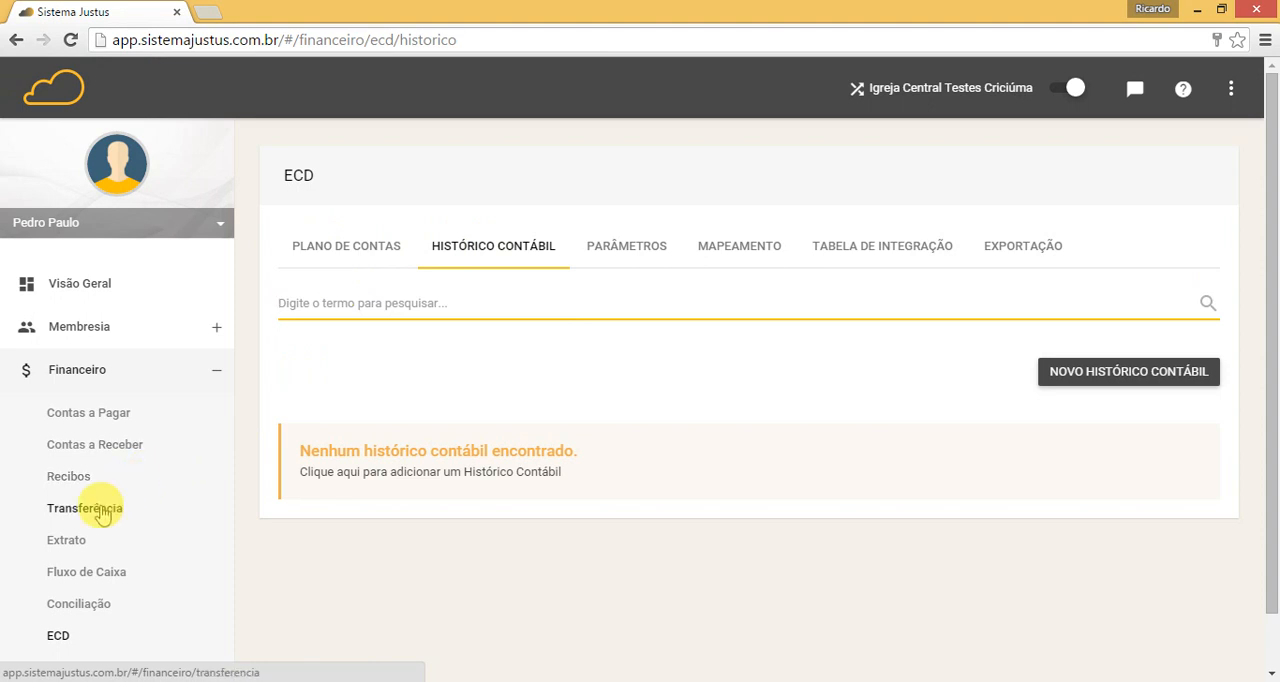
# Step: Open the Financeiro settings and view the Contas and Fornecedores lists
pyautogui.scroll(-3, 100, 515)
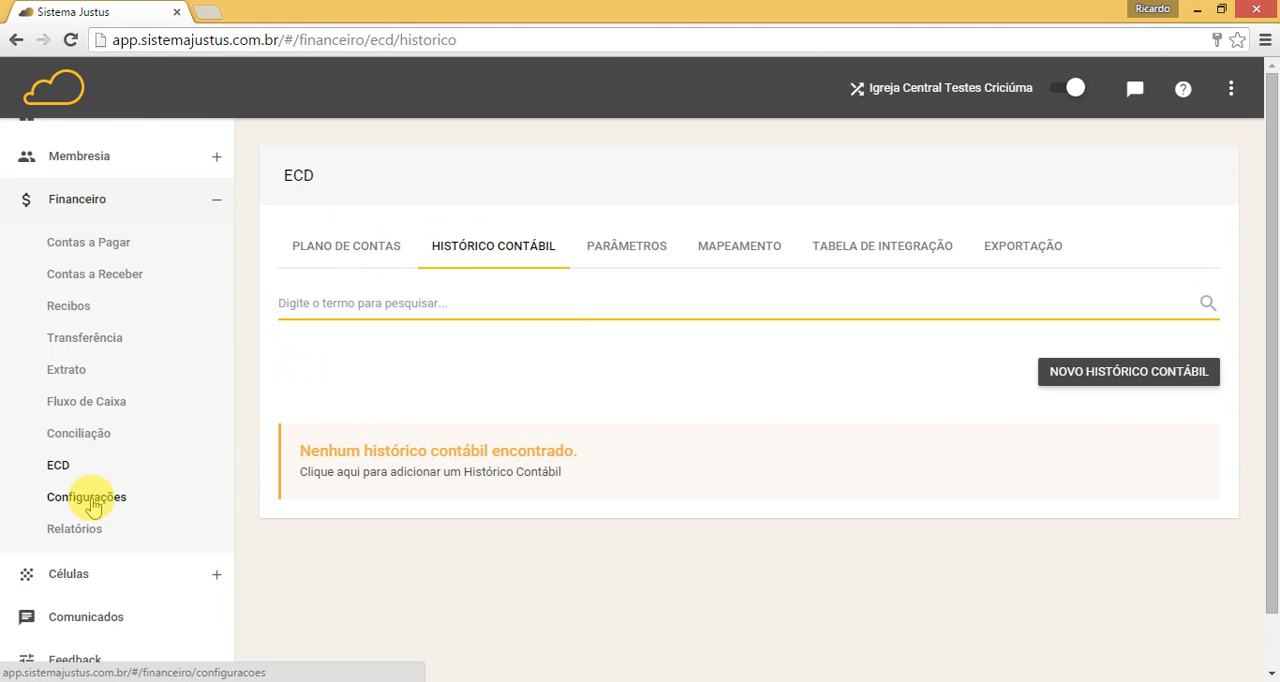
pyautogui.click(90, 497)
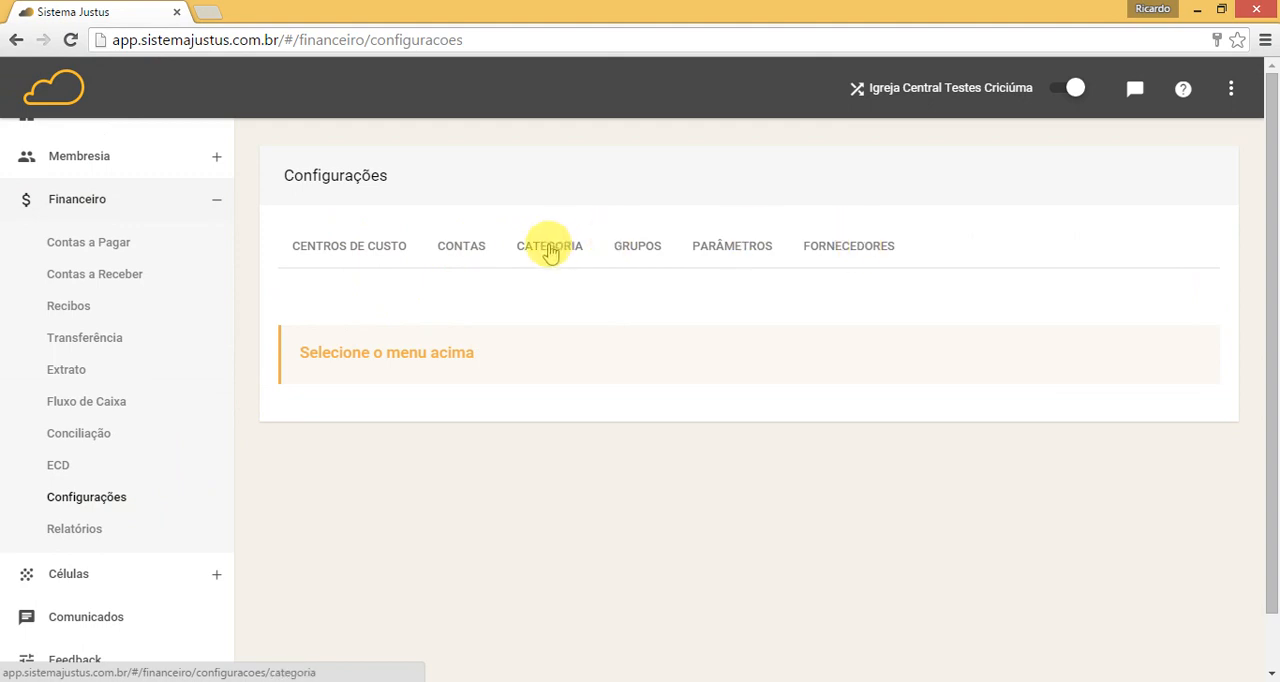
pyautogui.click(455, 252)
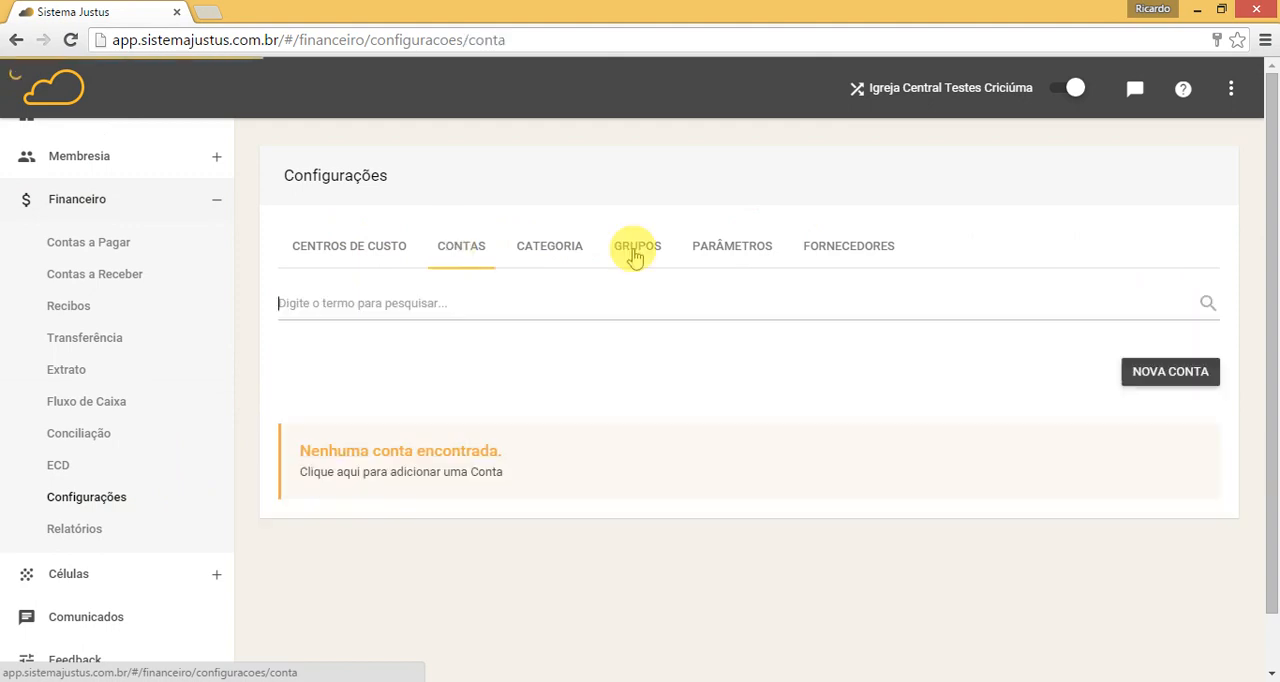
pyautogui.click(847, 252)
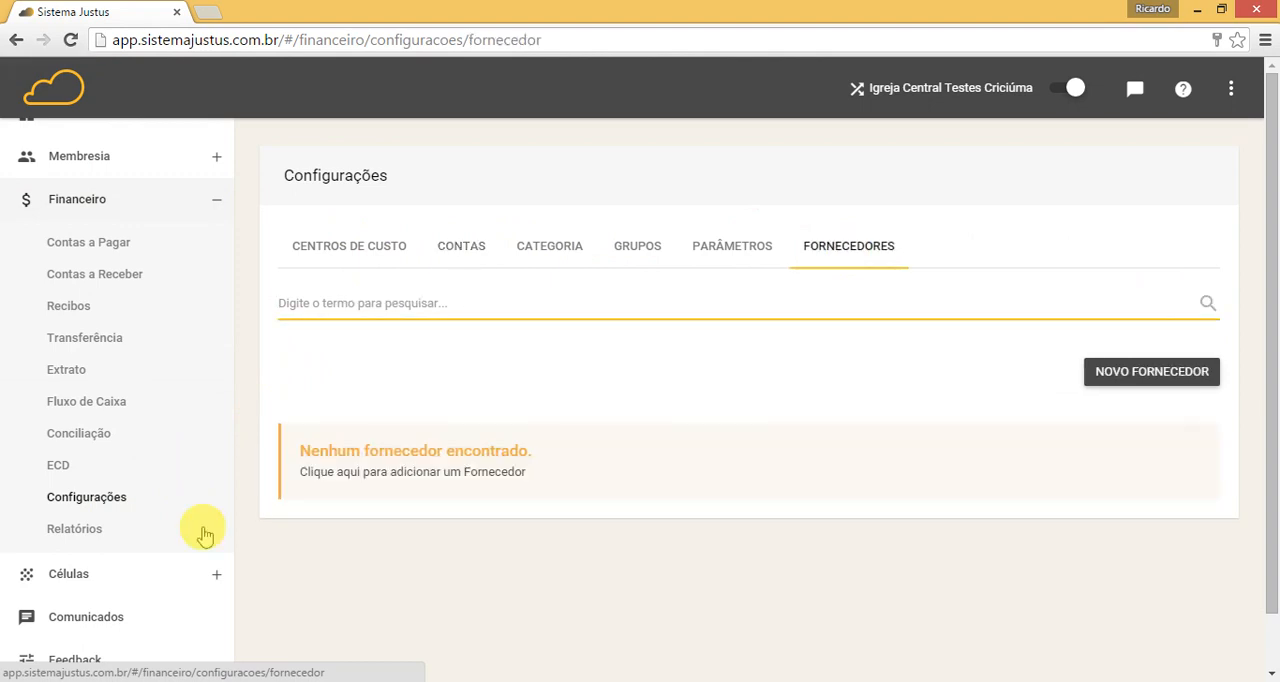
# Step: Create and save an ECD Plano de Contas entry with Código Reduzido 50, Classificação 1.1.01.001.0001 and Descrição "Conta caixa"
pyautogui.click(62, 466)
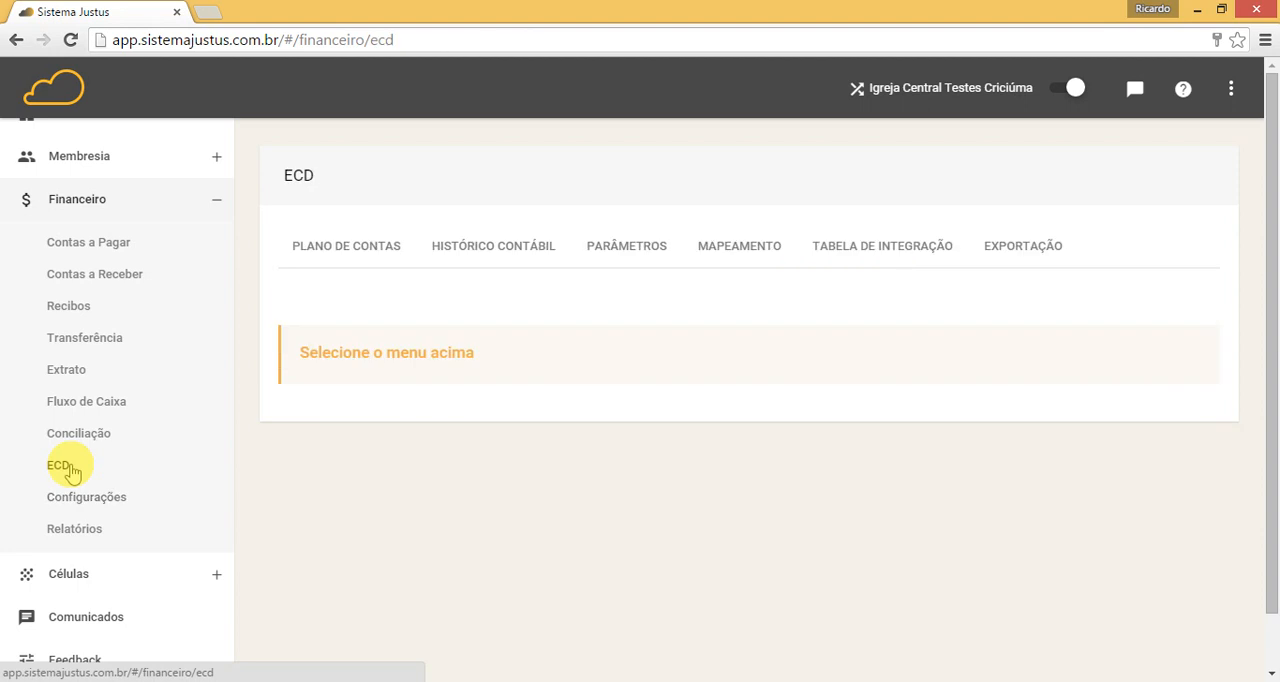
pyautogui.click(350, 248)
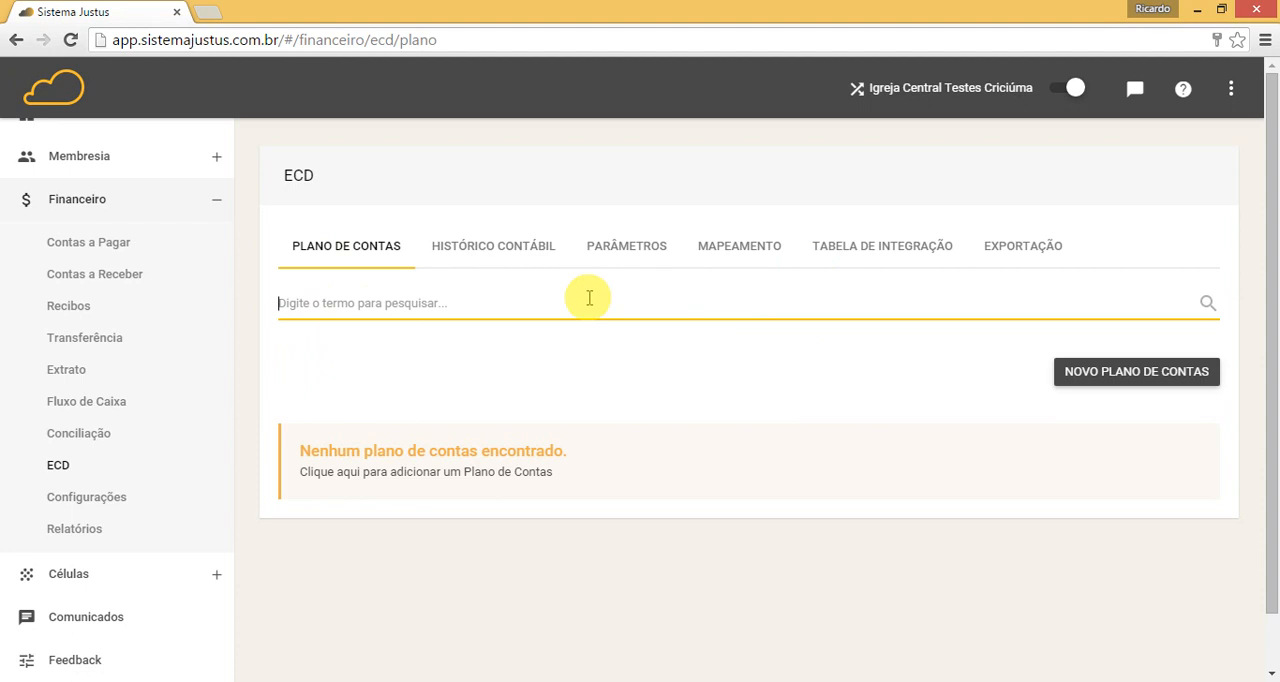
pyautogui.click(1120, 378)
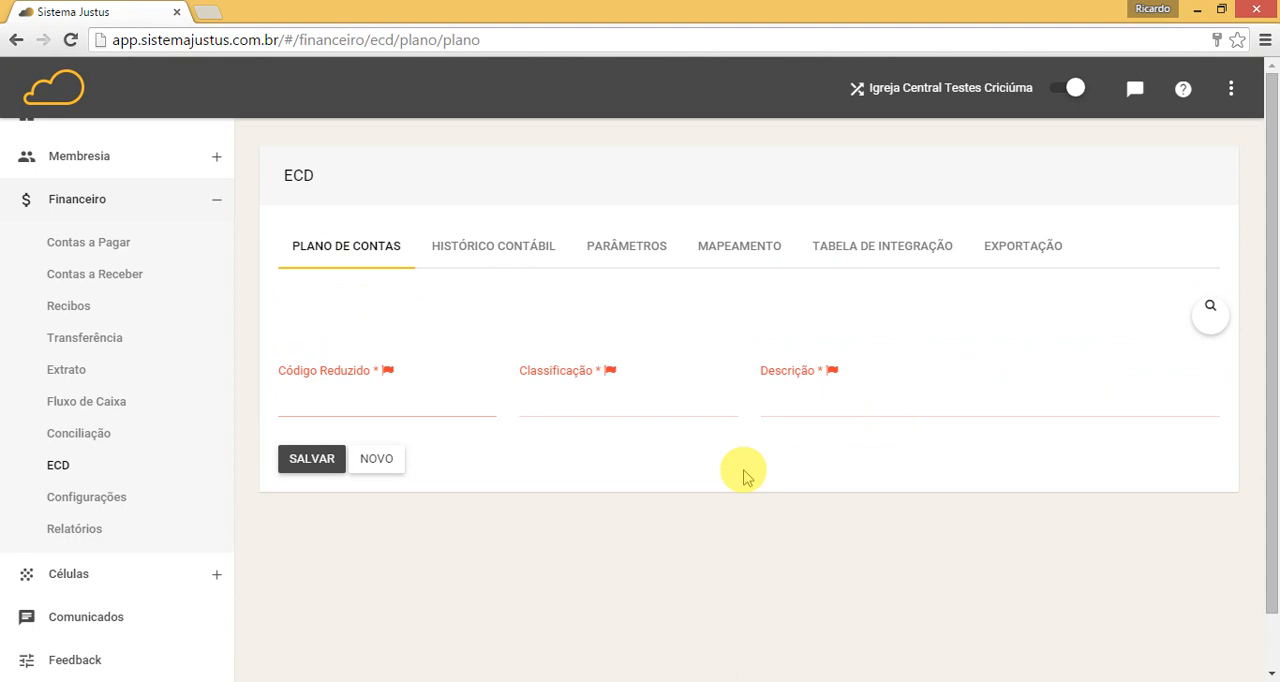
pyautogui.write('50')
pyautogui.press('Tab')
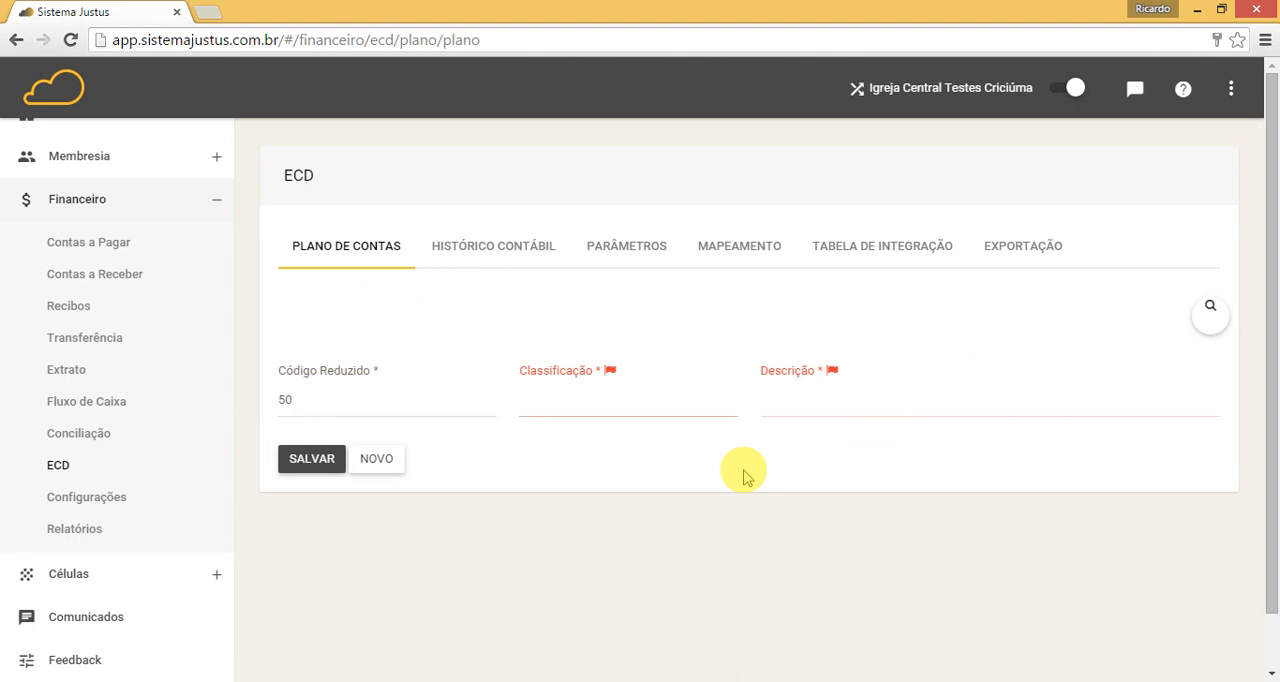
pyautogui.write('1.1.01.001.0001')
pyautogui.press('Tab')
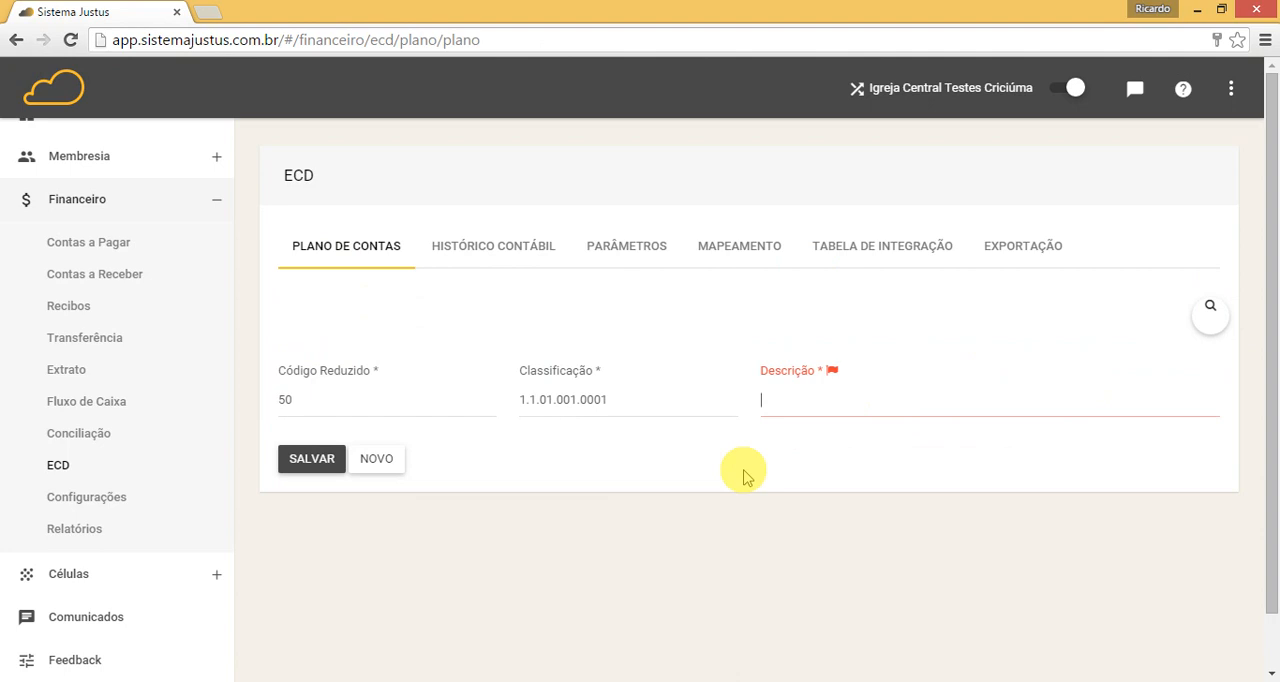
pyautogui.write('Conta caixa')
pyautogui.click(316, 460)
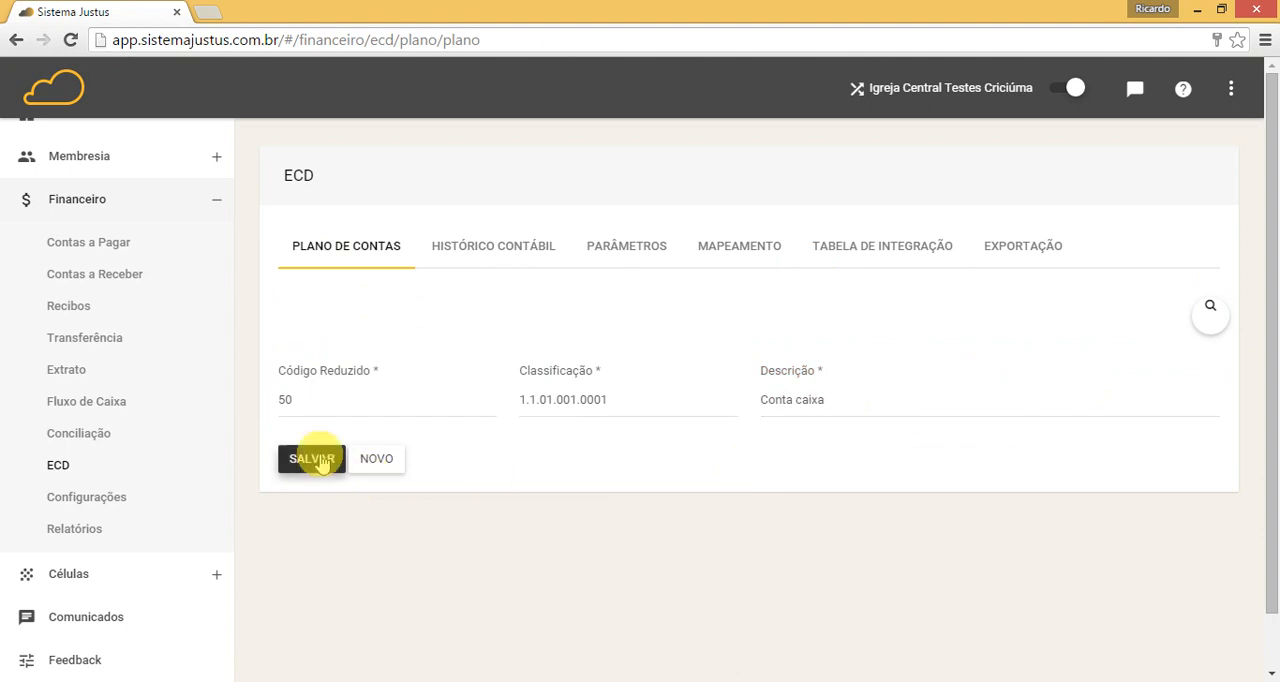
# Step: Add and save a second Plano de Contas entry with Código Reduzido 51, Classificação 1.1.01.001.0002 and Descrição "Banco do Brasil"
pyautogui.click(371, 459)
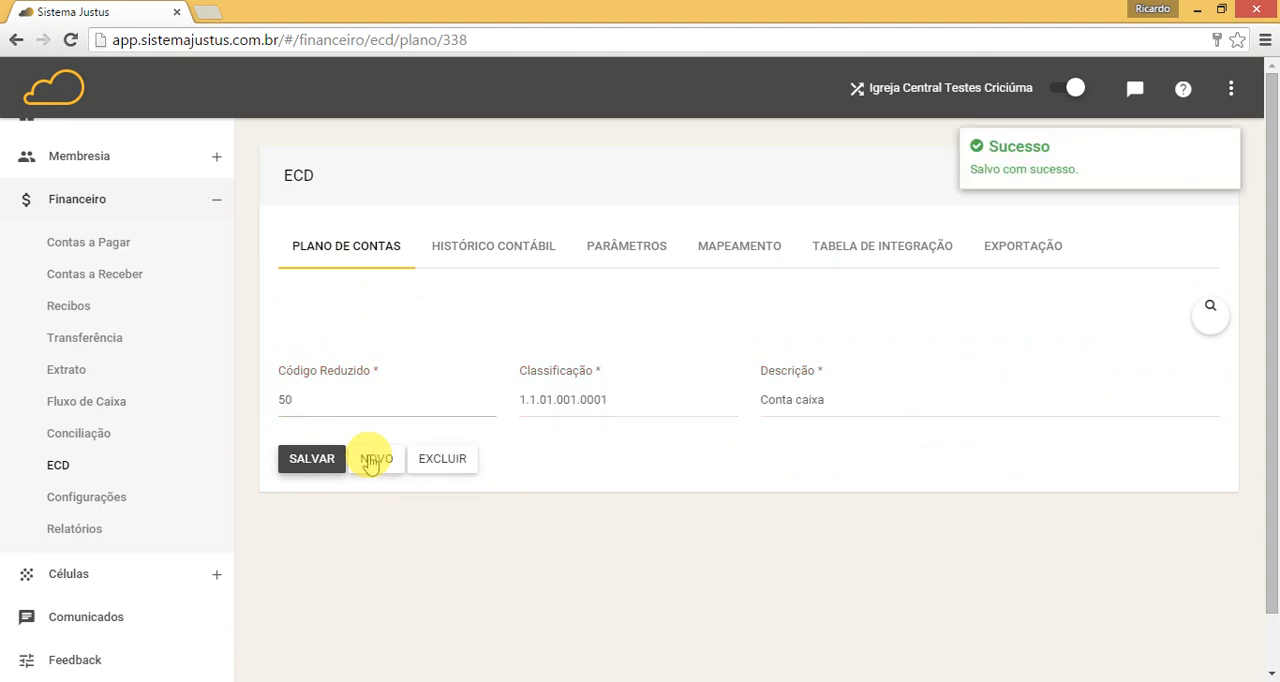
pyautogui.click(371, 460)
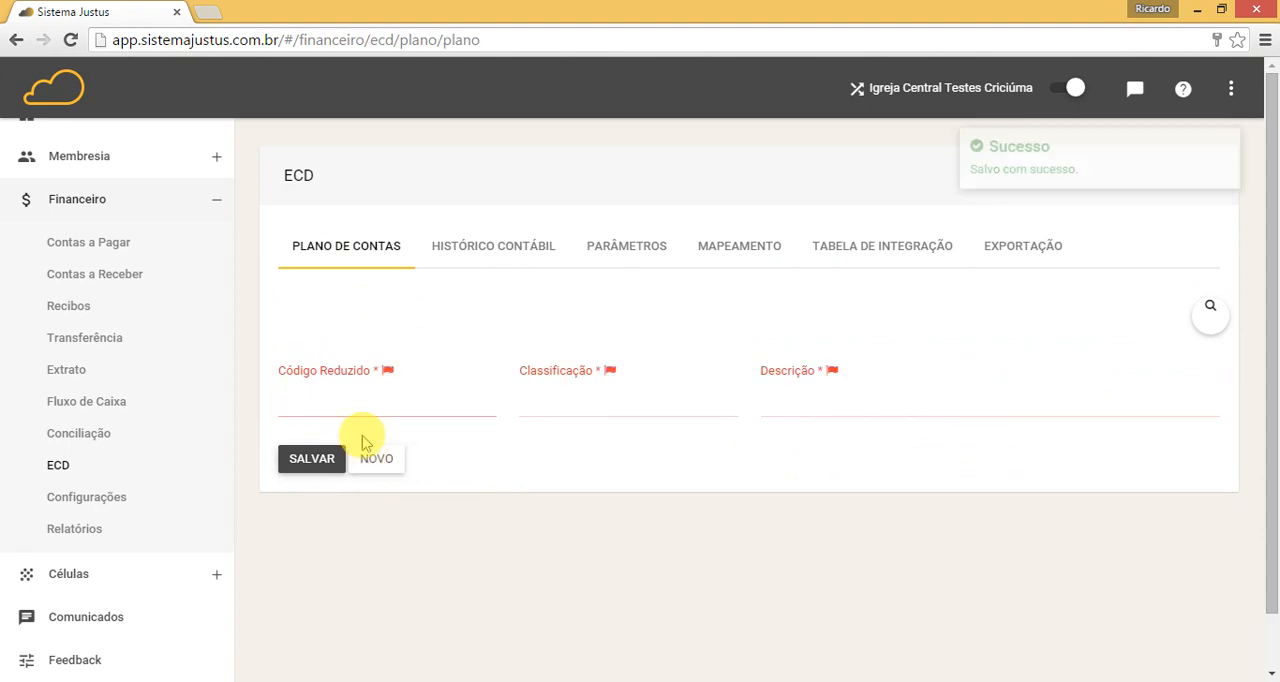
pyautogui.write('51')
pyautogui.press('Tab')
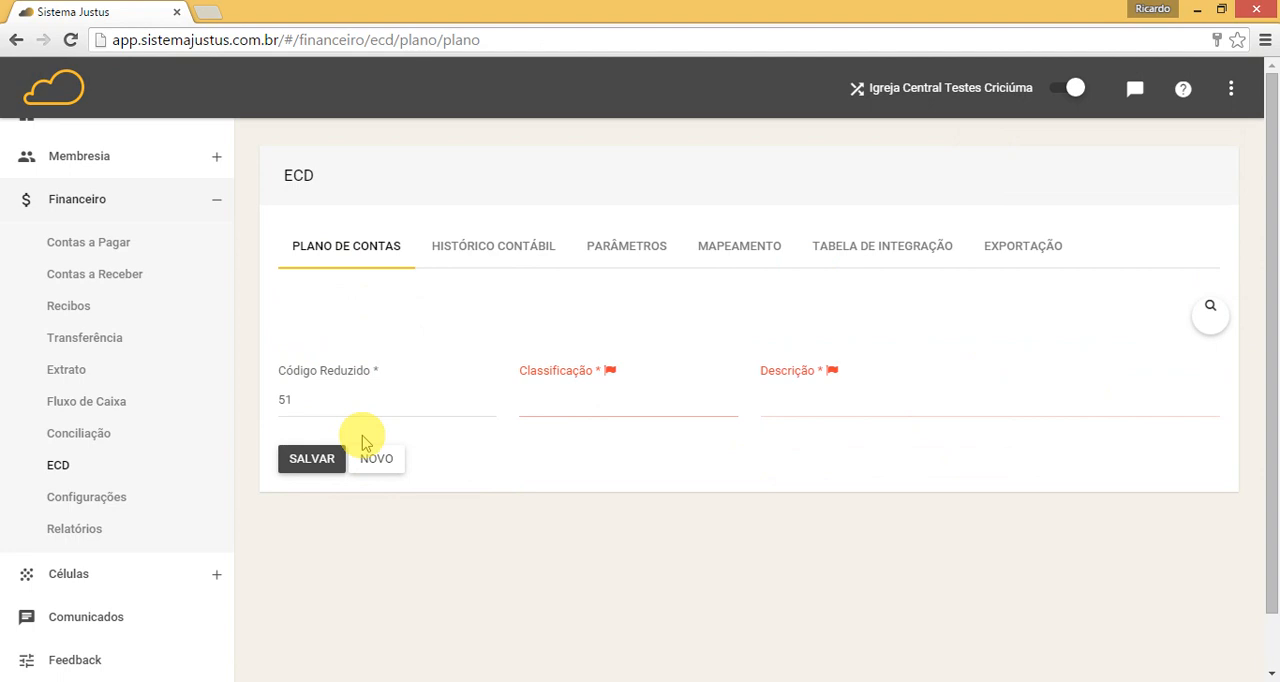
pyautogui.write('1.')
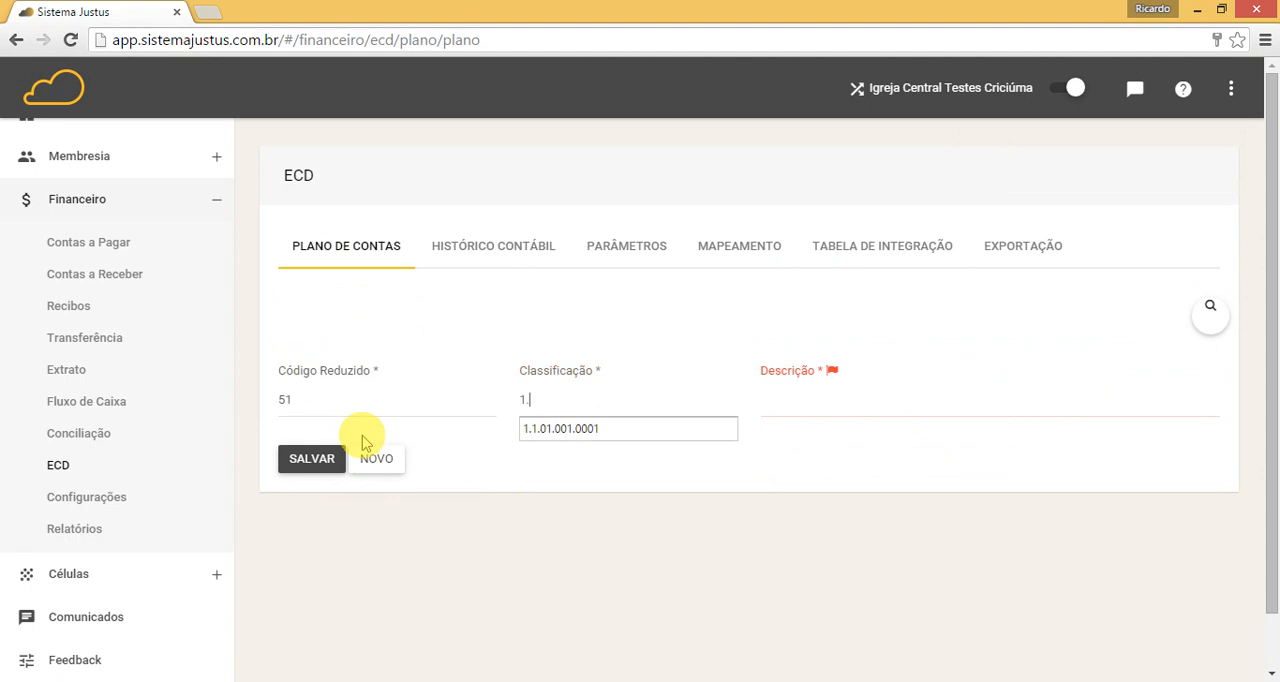
pyautogui.write('1.01.001.0002')
pyautogui.press('Tab')
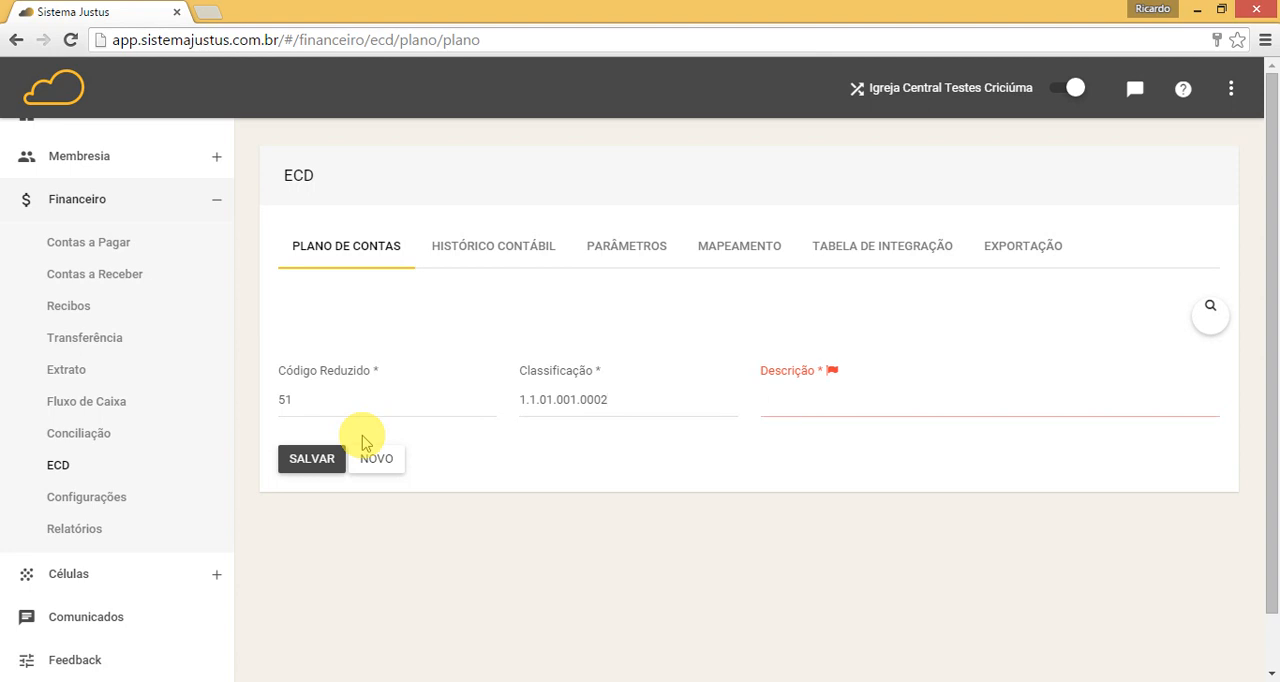
pyautogui.write('Banco do Brasil')
pyautogui.click(322, 466)
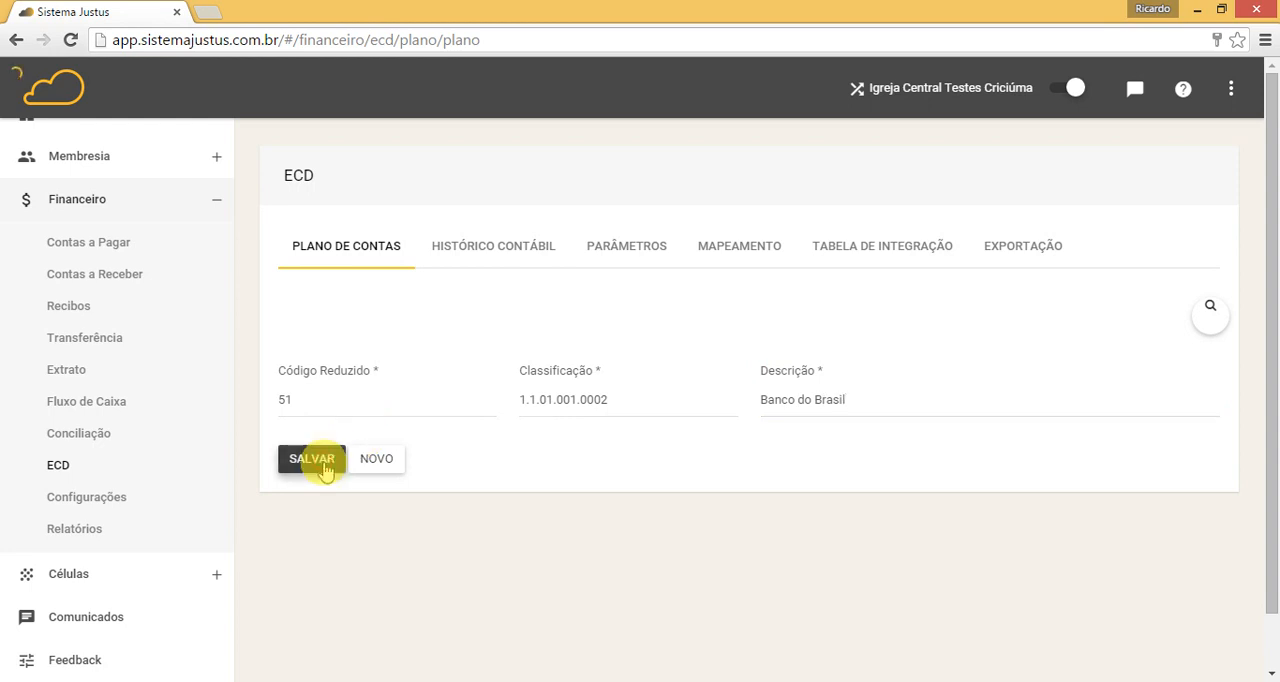
# Step: Start a third Plano de Contas entry and set its Código Reduzido to 52
pyautogui.click(393, 460)
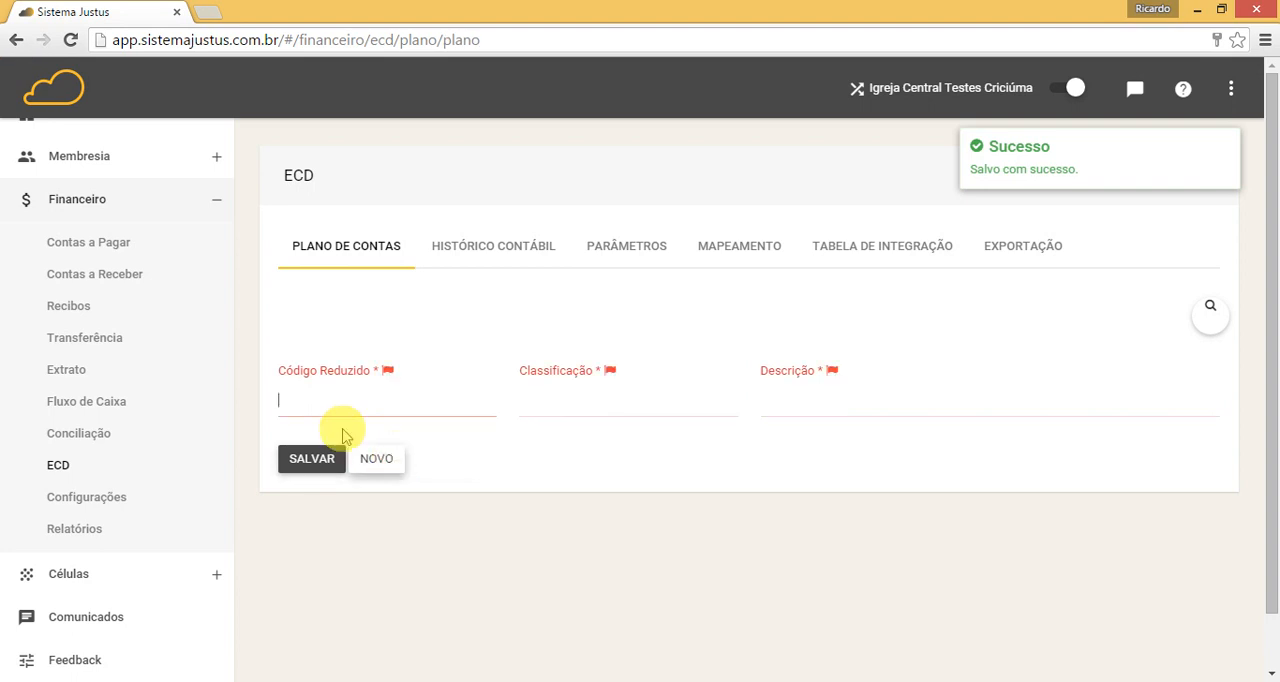
pyautogui.write('52')
pyautogui.press('Tab')
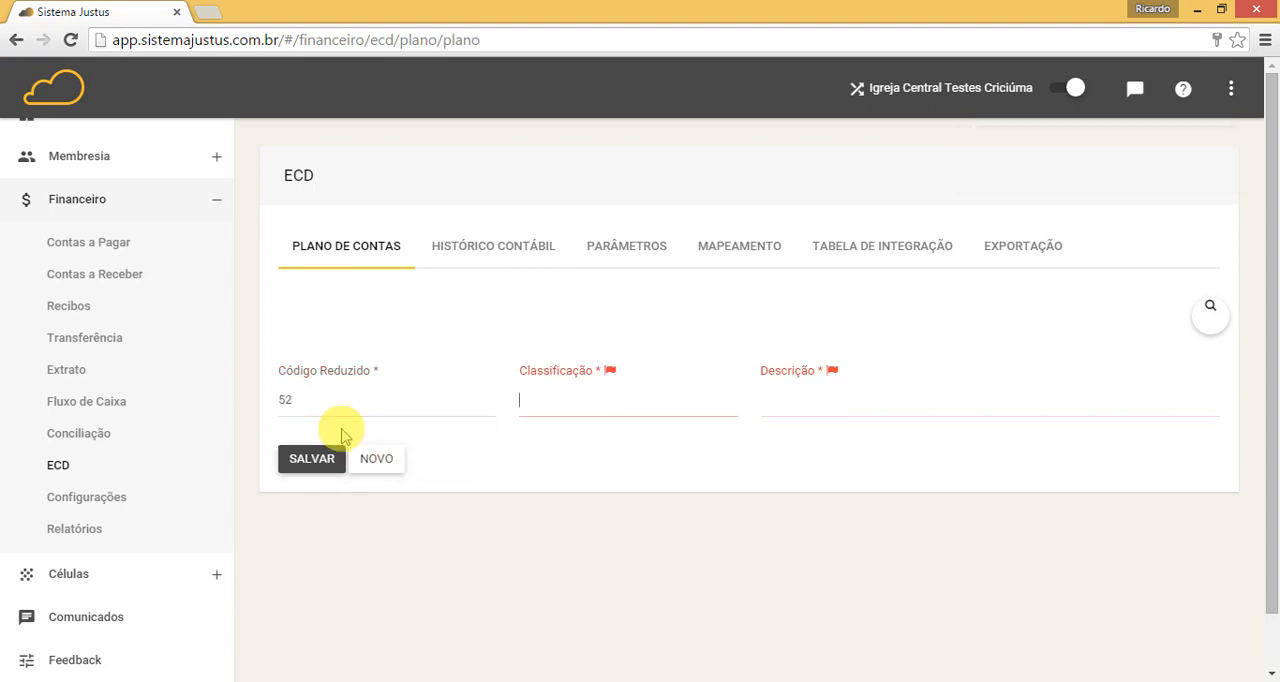
pyautogui.write('1')
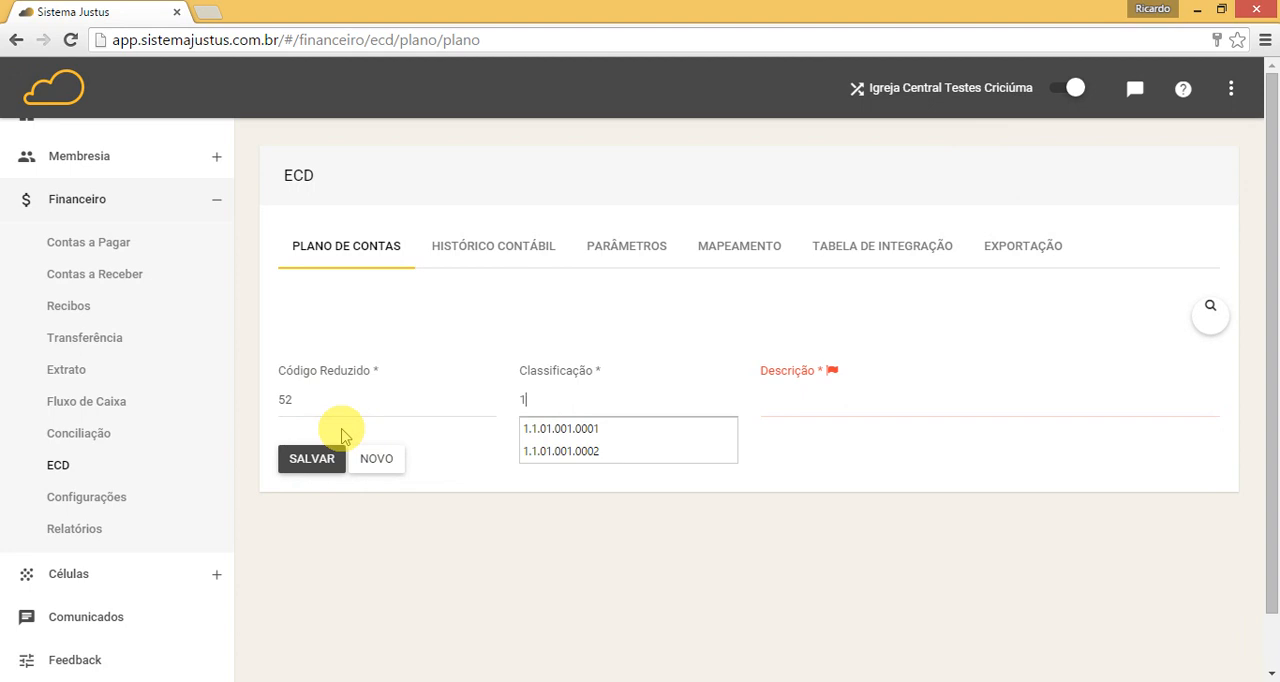
pyautogui.press('BackSpace')
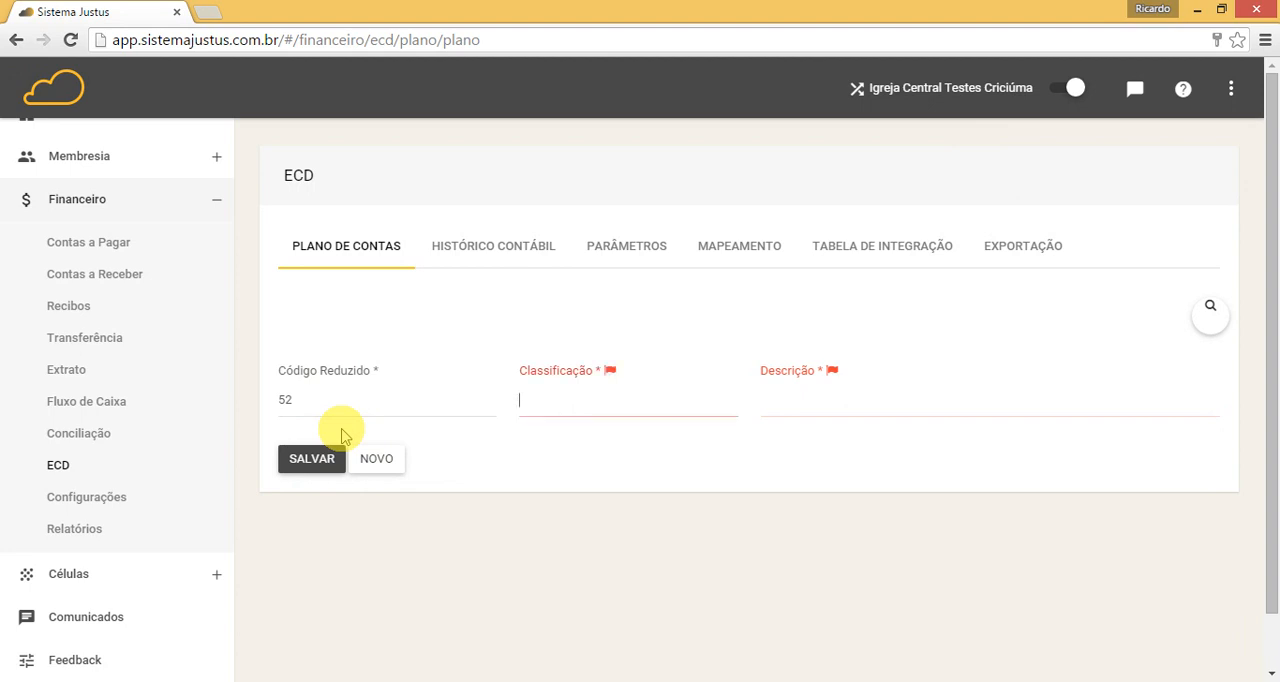
pyautogui.write('4.')
pyautogui.write('1.')
pyautogui.write('1.01.0')
pyautogui.write('0')
pyautogui.write('1')
pyautogui.press('BackSpace')
pyautogui.press('BackSpace')
pyautogui.press('BackSpace')
pyautogui.press('BackSpace')
pyautogui.press('BackSpace')
pyautogui.press('BackSpace')
pyautogui.press('BackSpace')
pyautogui.press('BackSpace')
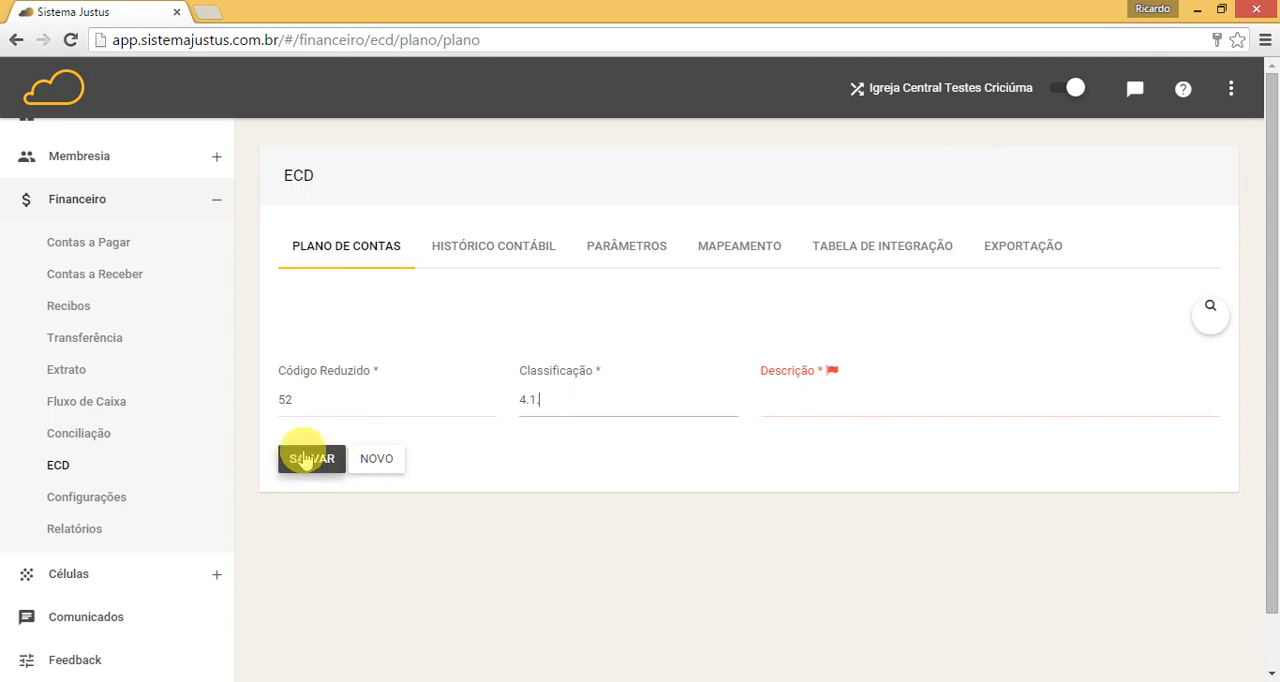
pyautogui.press('BackSpace')
pyautogui.press('BackSpace')
pyautogui.press('BackSpace')
pyautogui.press('BackSpace')
pyautogui.write('1')
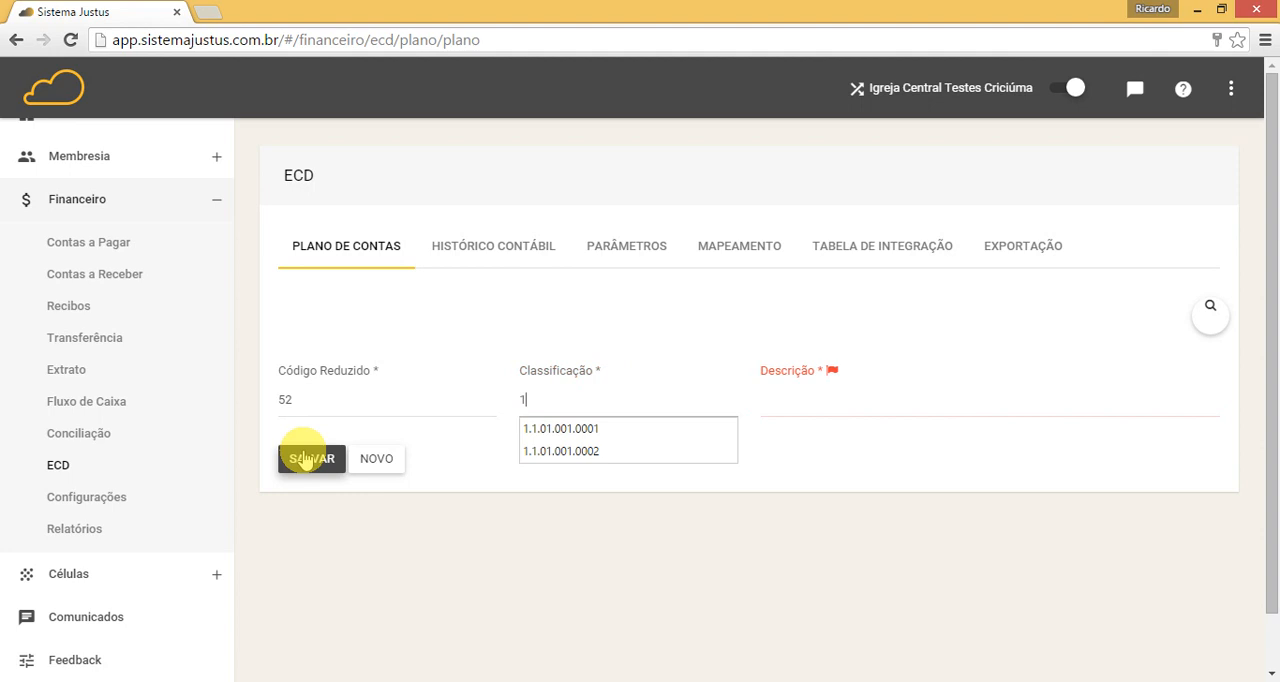
pyautogui.press('BackSpace')
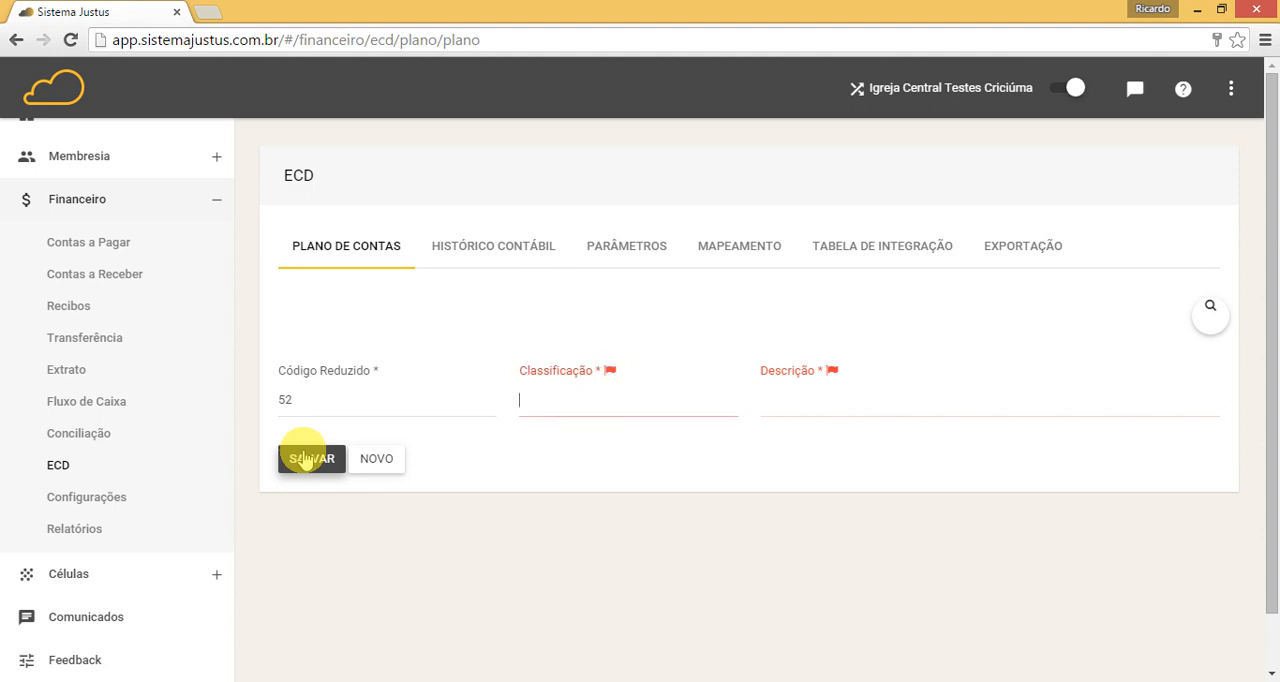
# Step: Set Classificação to 3.1.01.001.0001 and Descrição to "Receita de dízimo", save the entry and return to the Plano de Contas list
pyautogui.write('3.1.01.001.0001')
pyautogui.press('Tab')
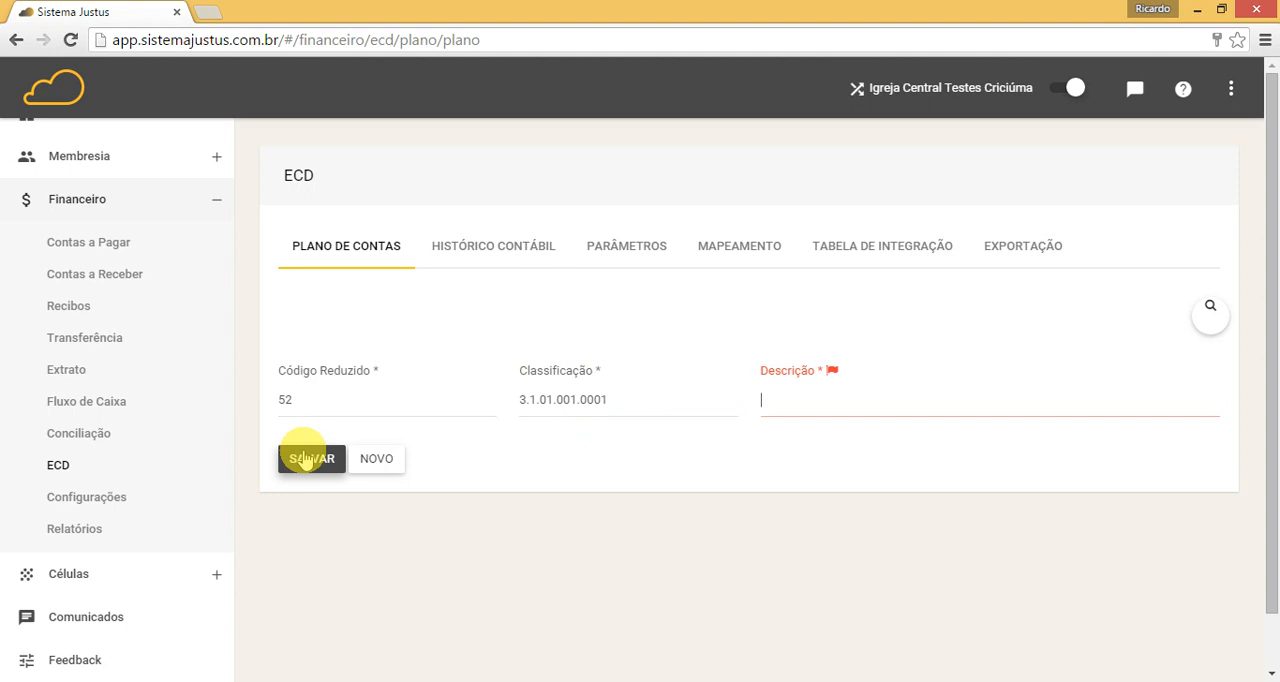
pyautogui.write('Receita de dízimo')
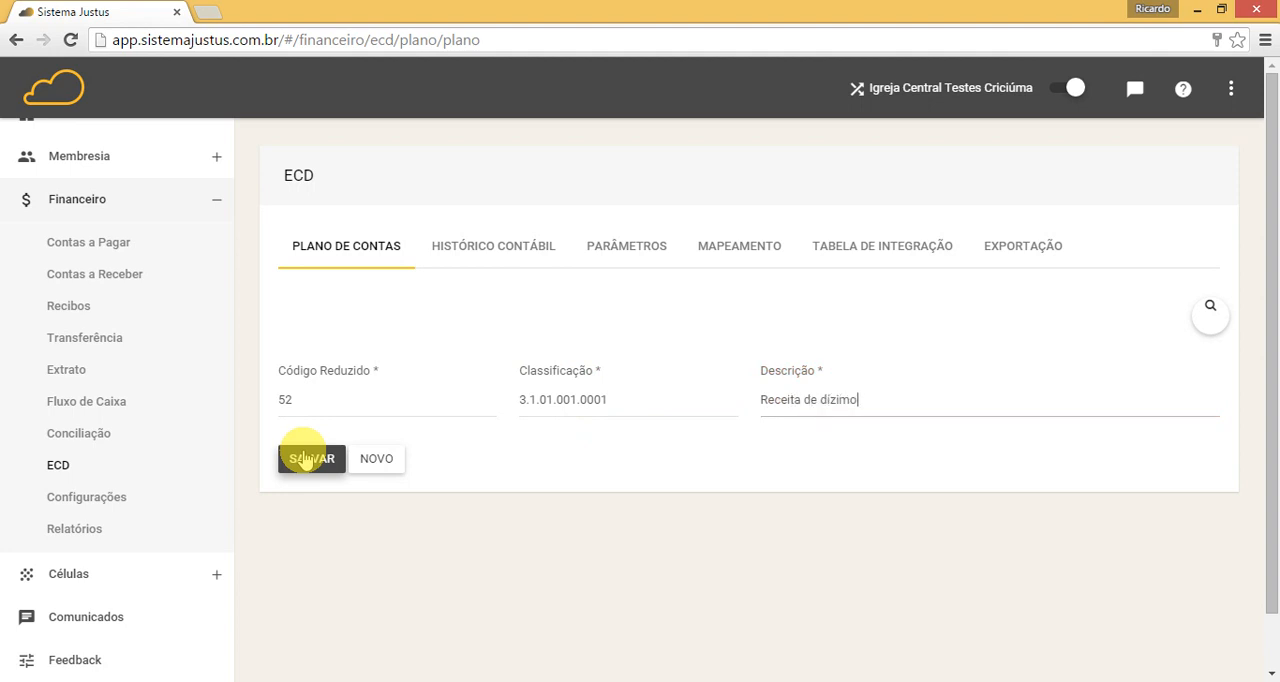
pyautogui.click(305, 460)
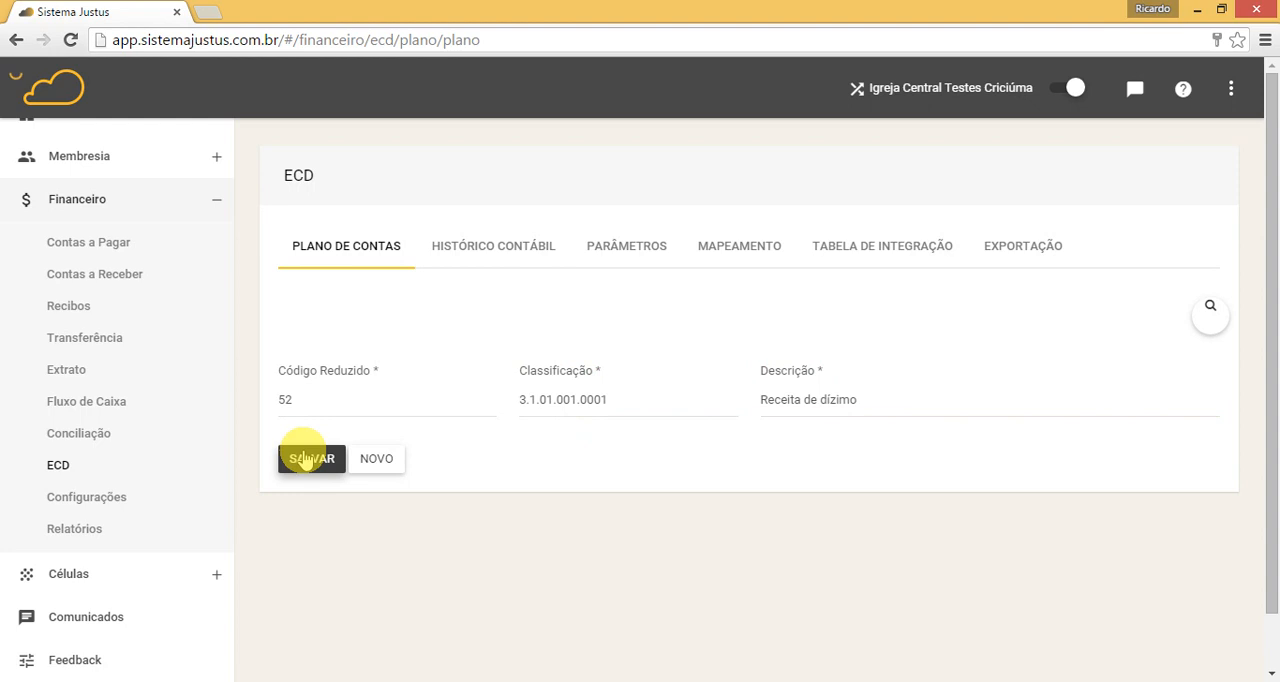
pyautogui.click(352, 258)
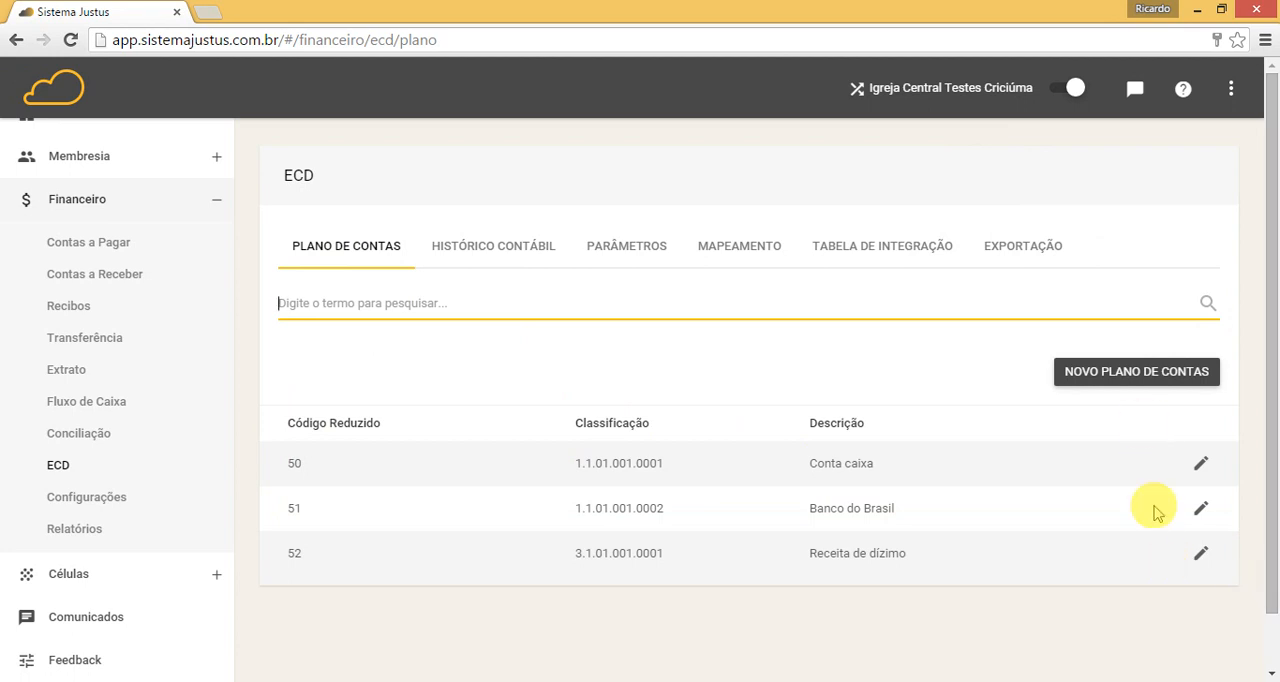
# Step: Create and save an ECD Histórico Contábil entry with Código 001 and Descrição "Ref. Pagto #"
pyautogui.click(511, 243)
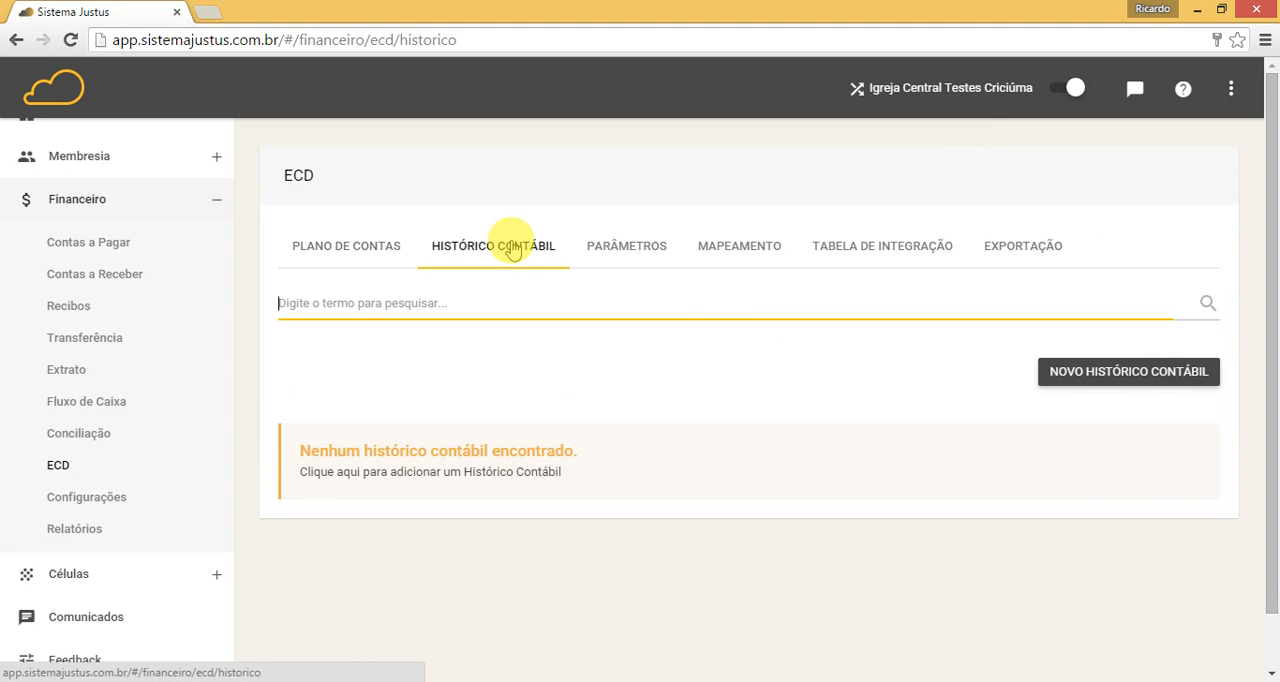
pyautogui.click(1122, 368)
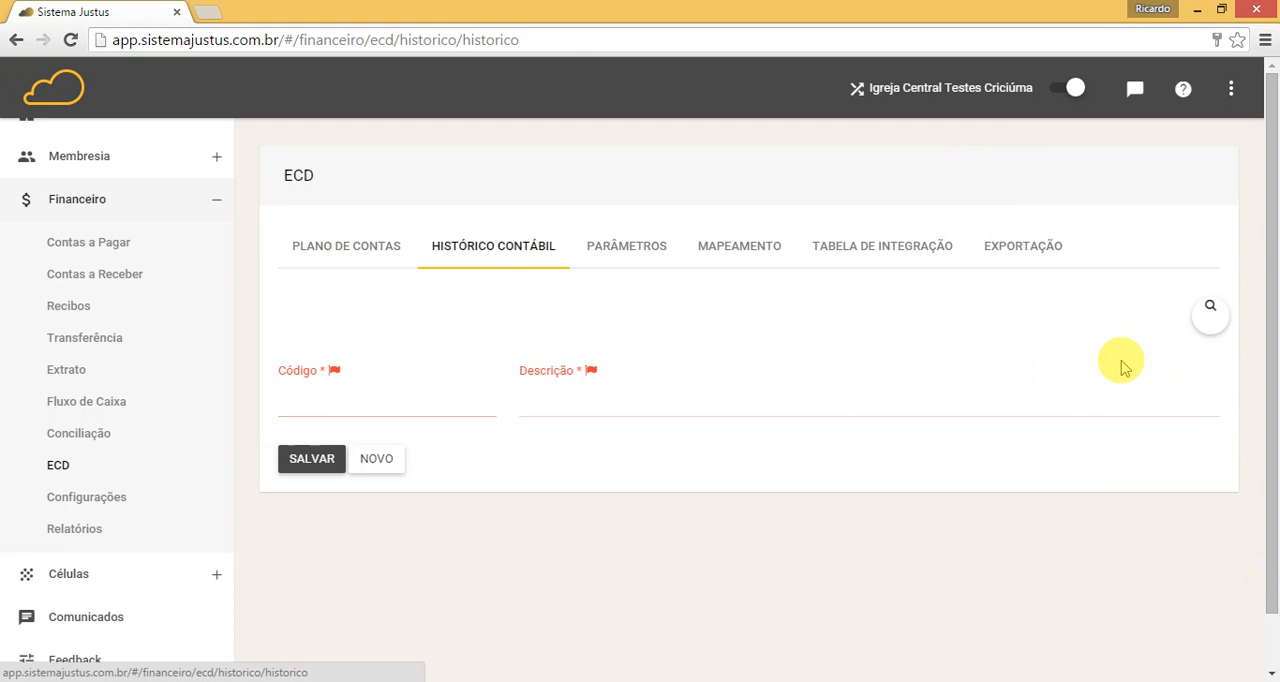
pyautogui.write('001')
pyautogui.press('Tab')
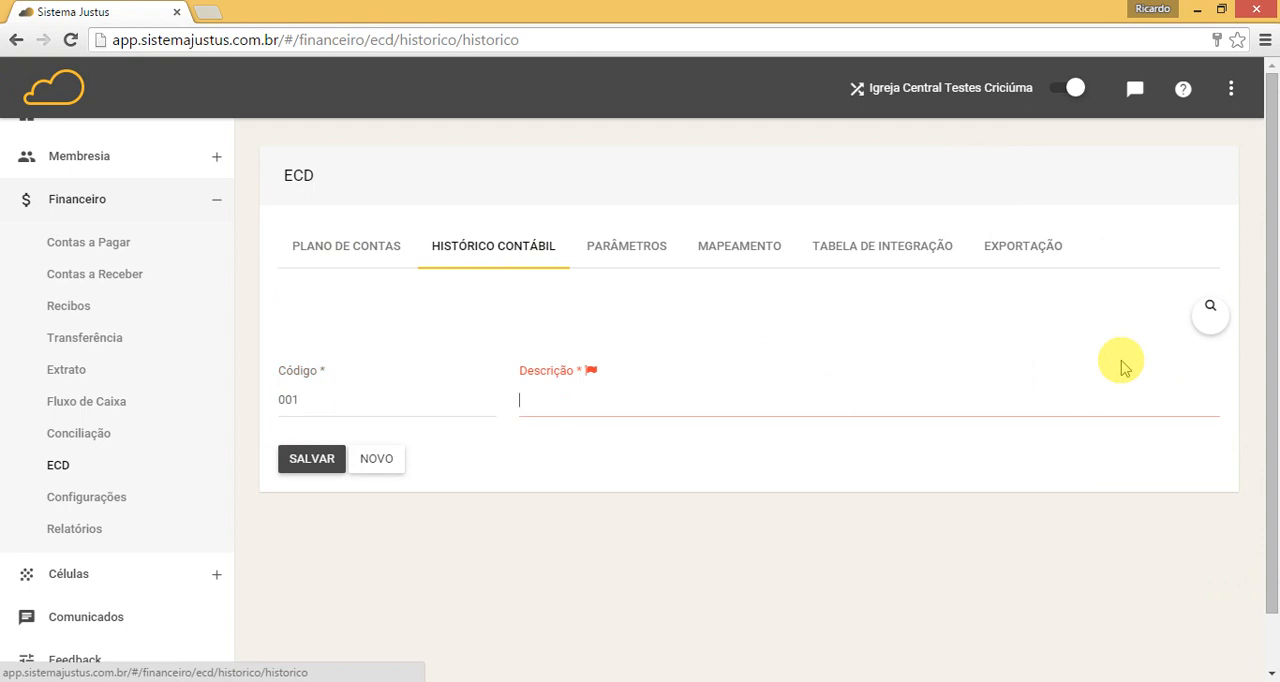
pyautogui.write('Ref. Pag')
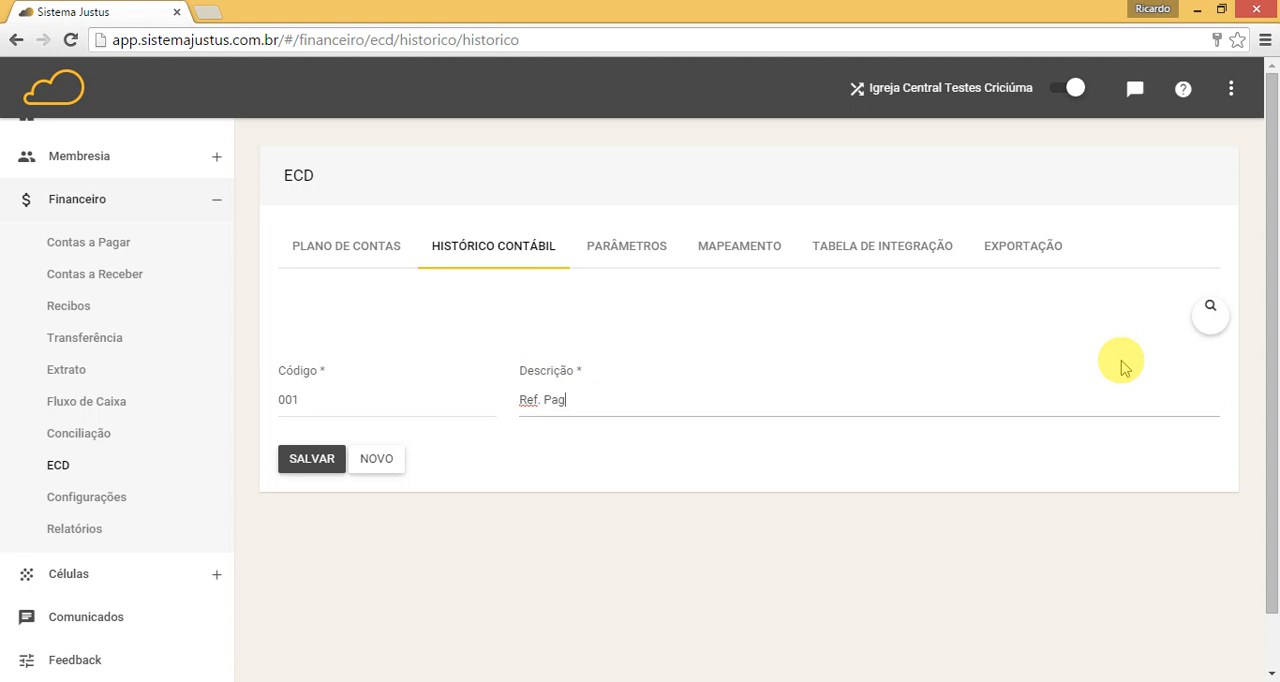
pyautogui.write('to #')
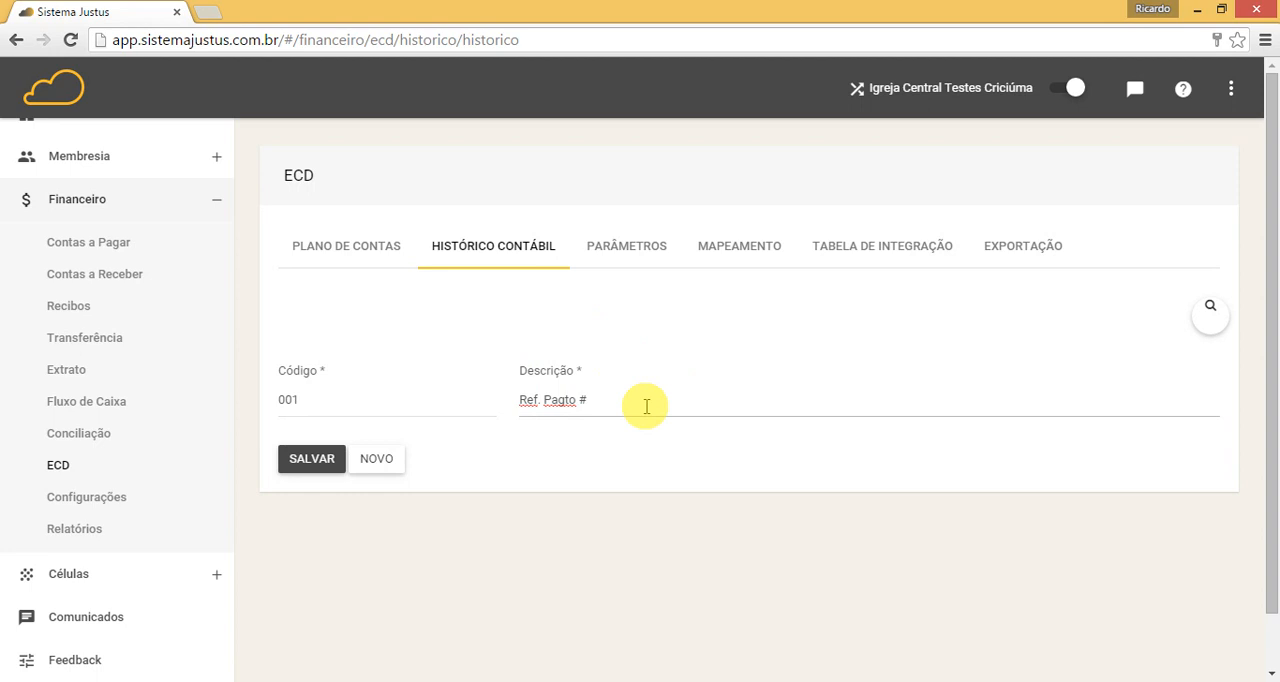
pyautogui.click(326, 466)
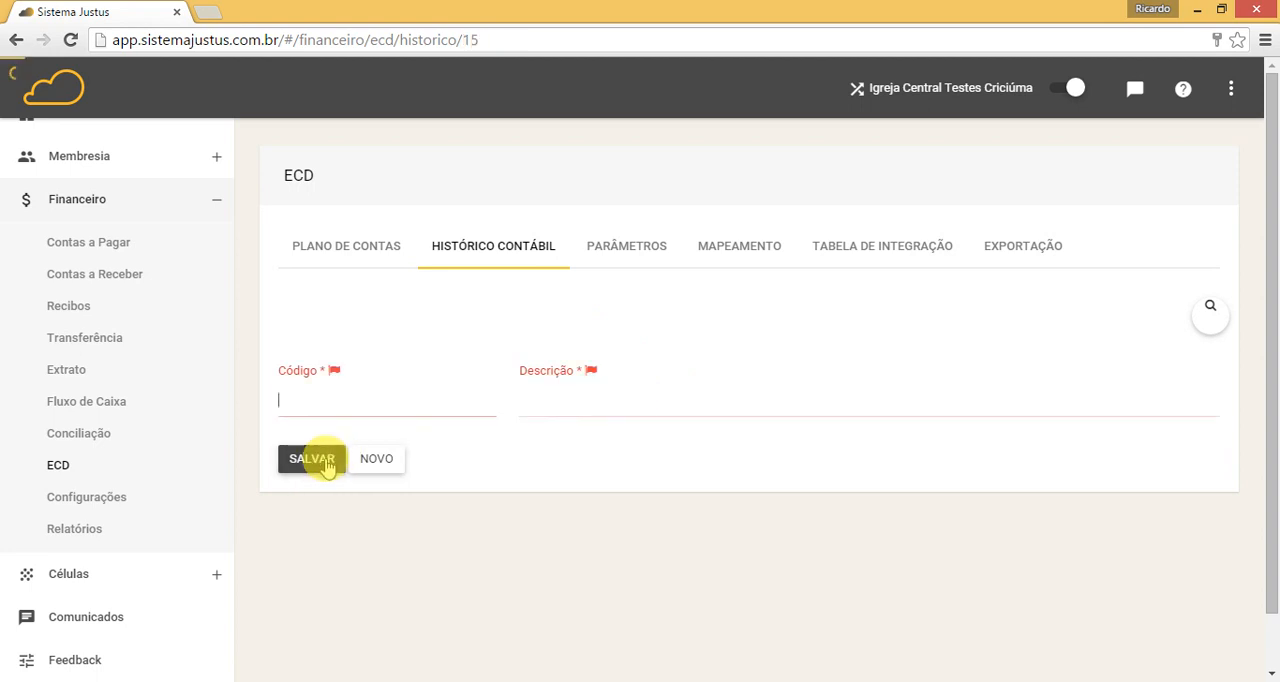
pyautogui.write('002')
pyautogui.press('BackSpace')
pyautogui.press('BackSpace')
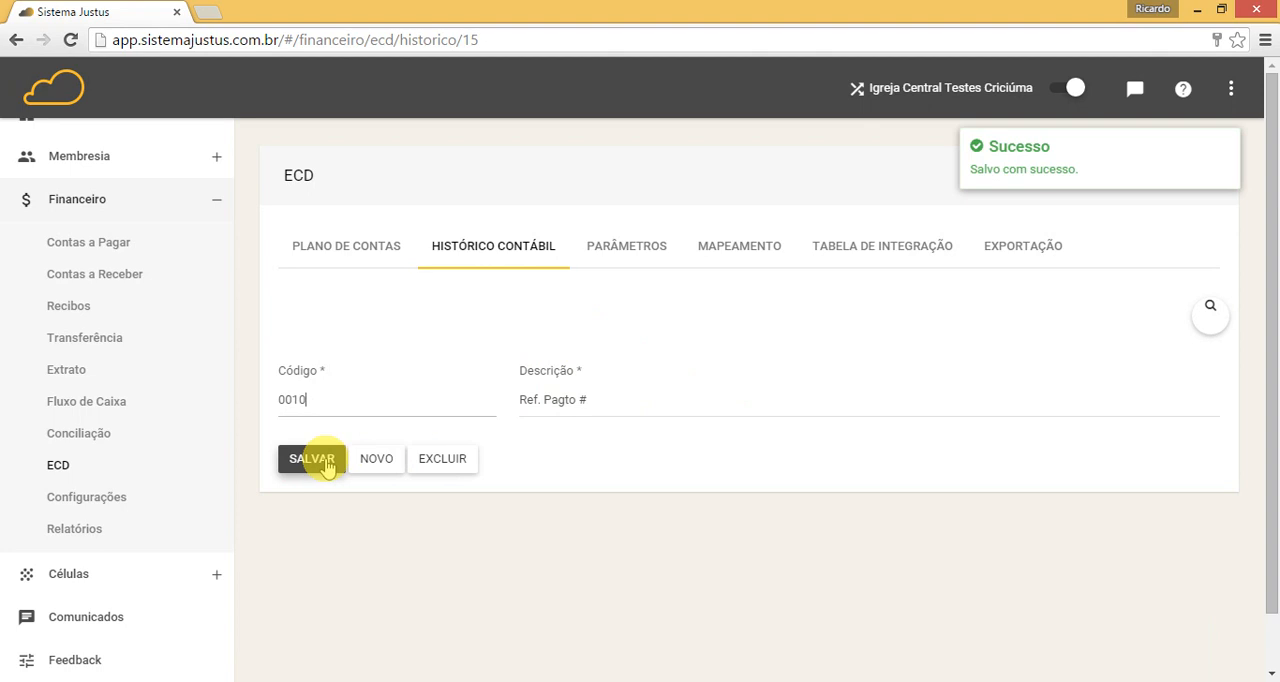
pyautogui.press('BackSpace')
pyautogui.press('BackSpace')
# Step: Add and save a new Histórico Contábil entry with Código 002 and Descrição "Ref. Recebimento #"
pyautogui.click(376, 462)
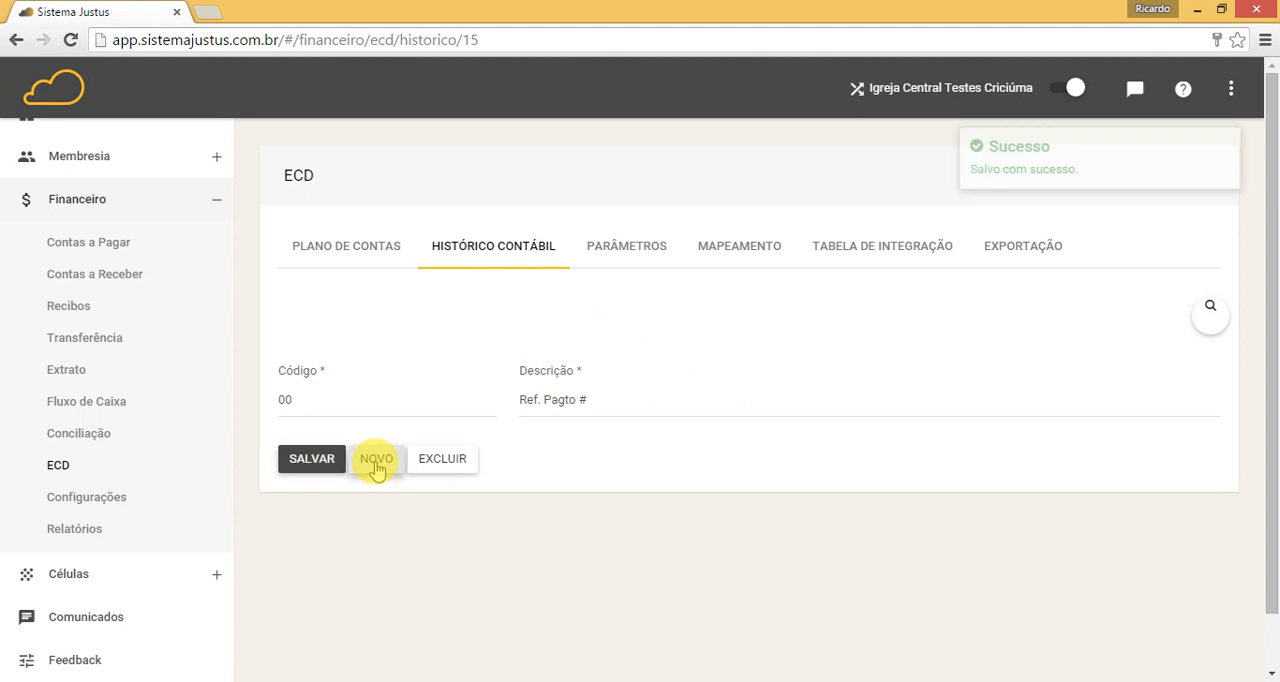
pyautogui.write('002')
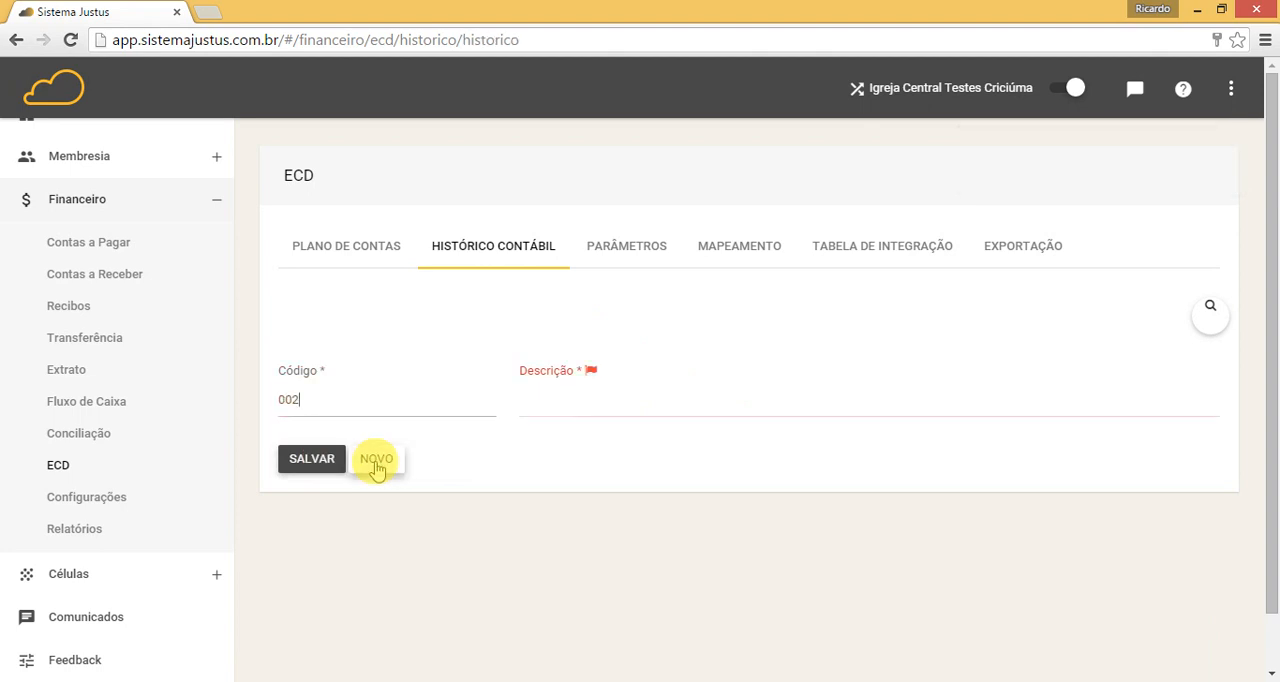
pyautogui.press('Tab')
pyautogui.write('Ref. ')
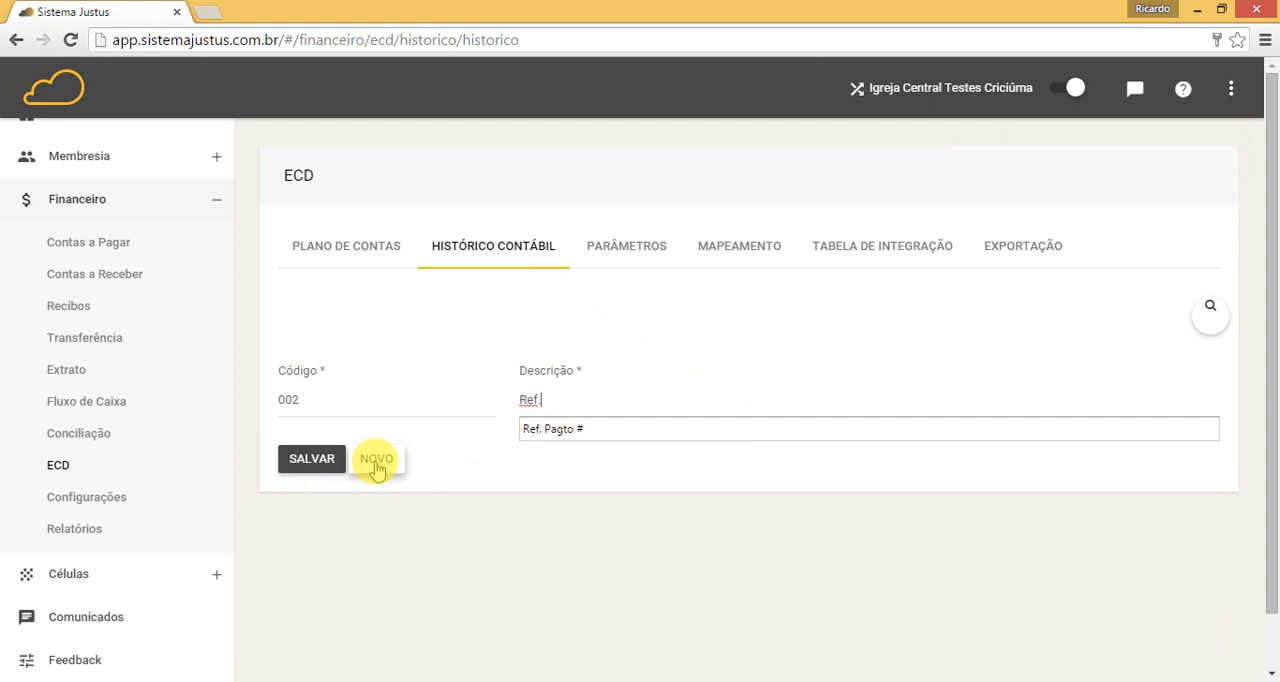
pyautogui.write('Recebi')
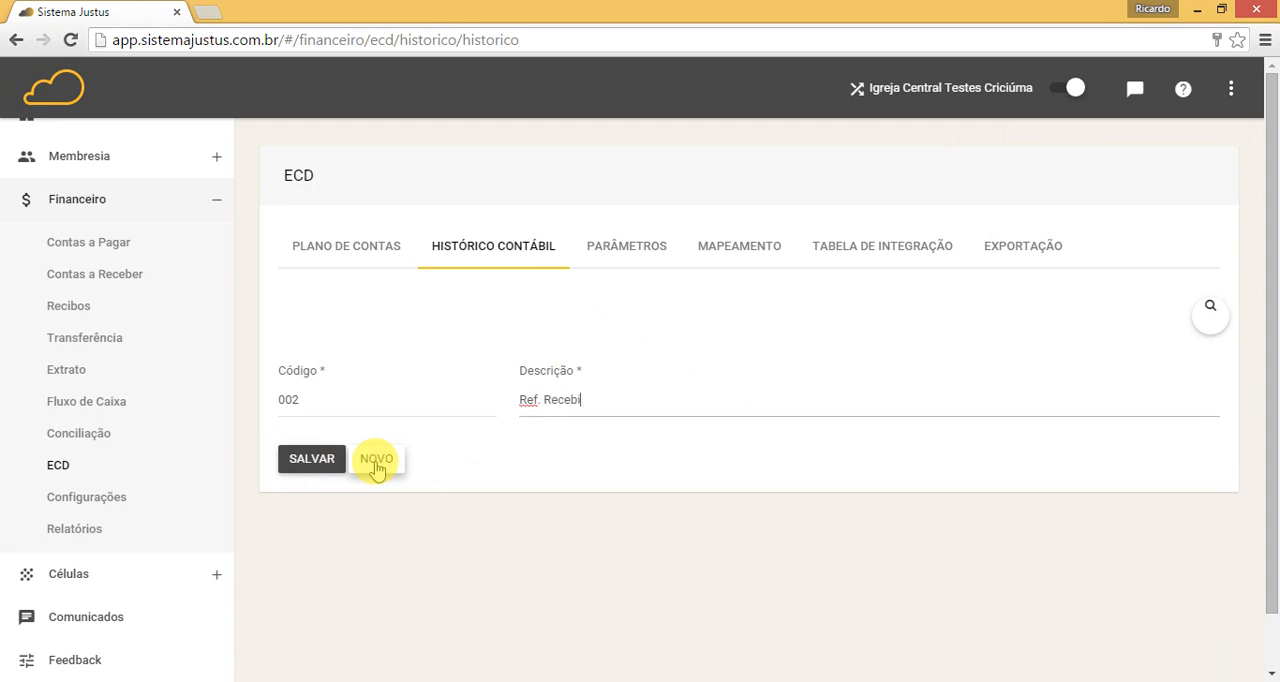
pyautogui.write('mento #')
pyautogui.click(313, 458)
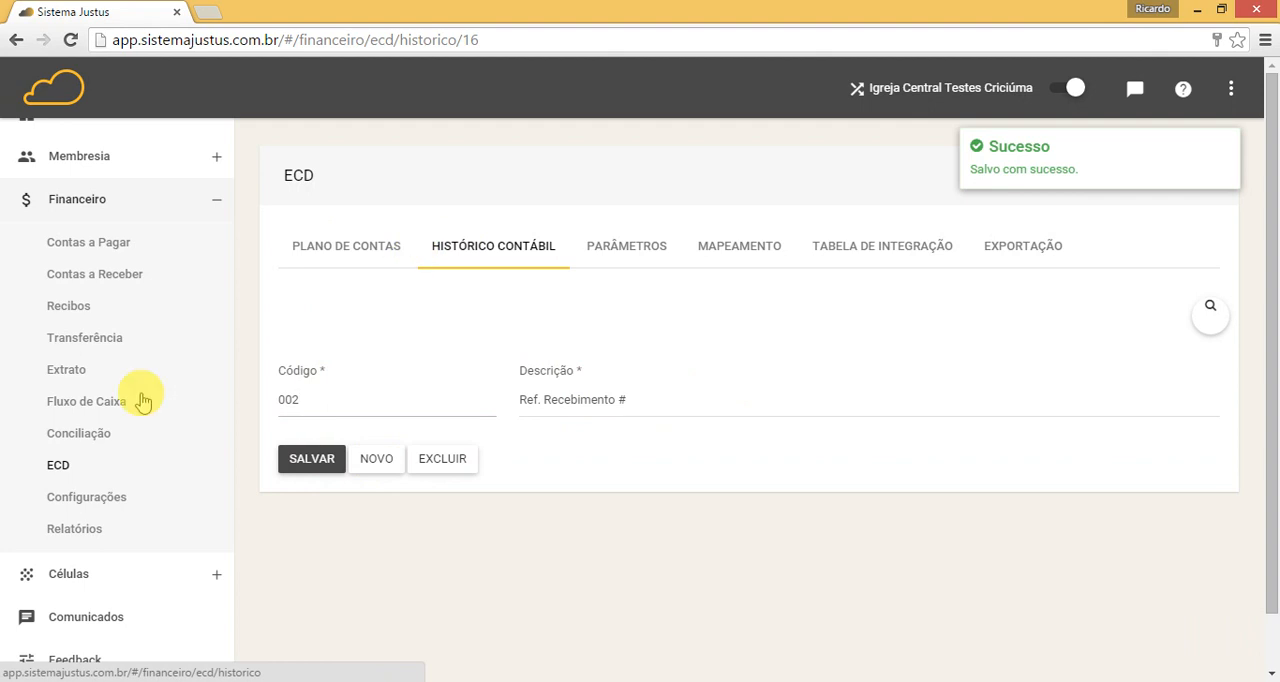
# Step: In the financial Configurações, link the Caixa account to the Conta Contábil "Conta caixa (50)" and save it
pyautogui.click(92, 498)
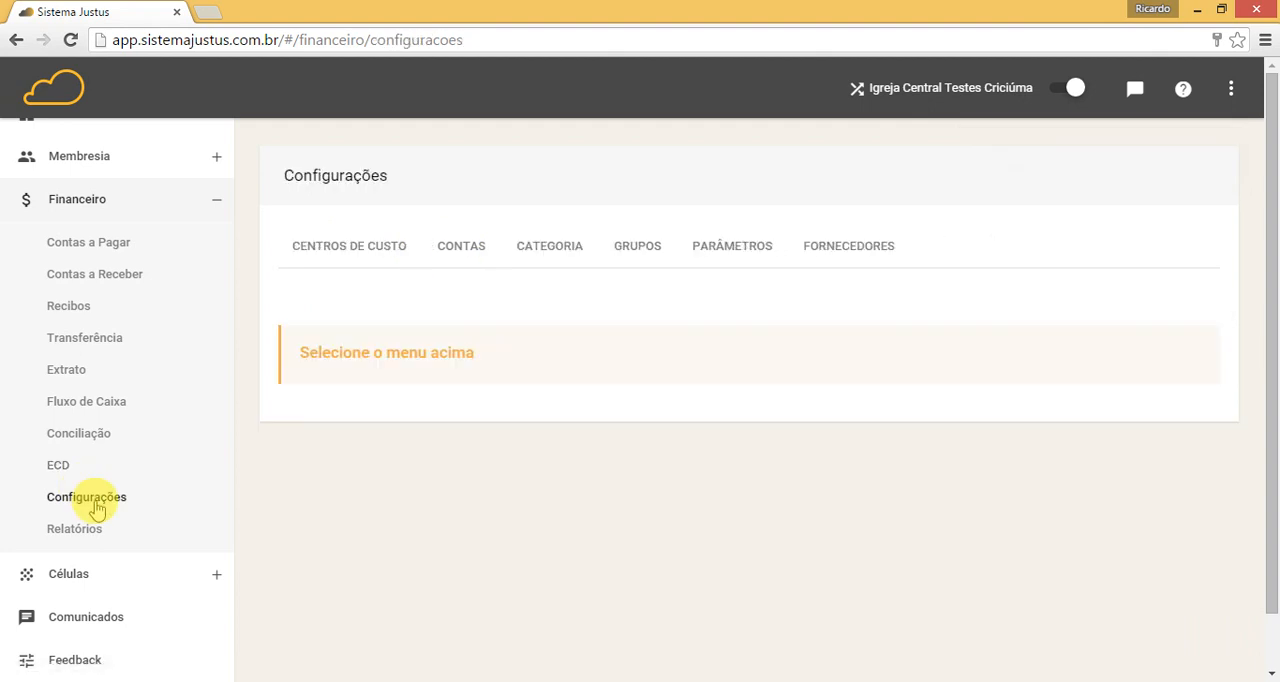
pyautogui.click(458, 249)
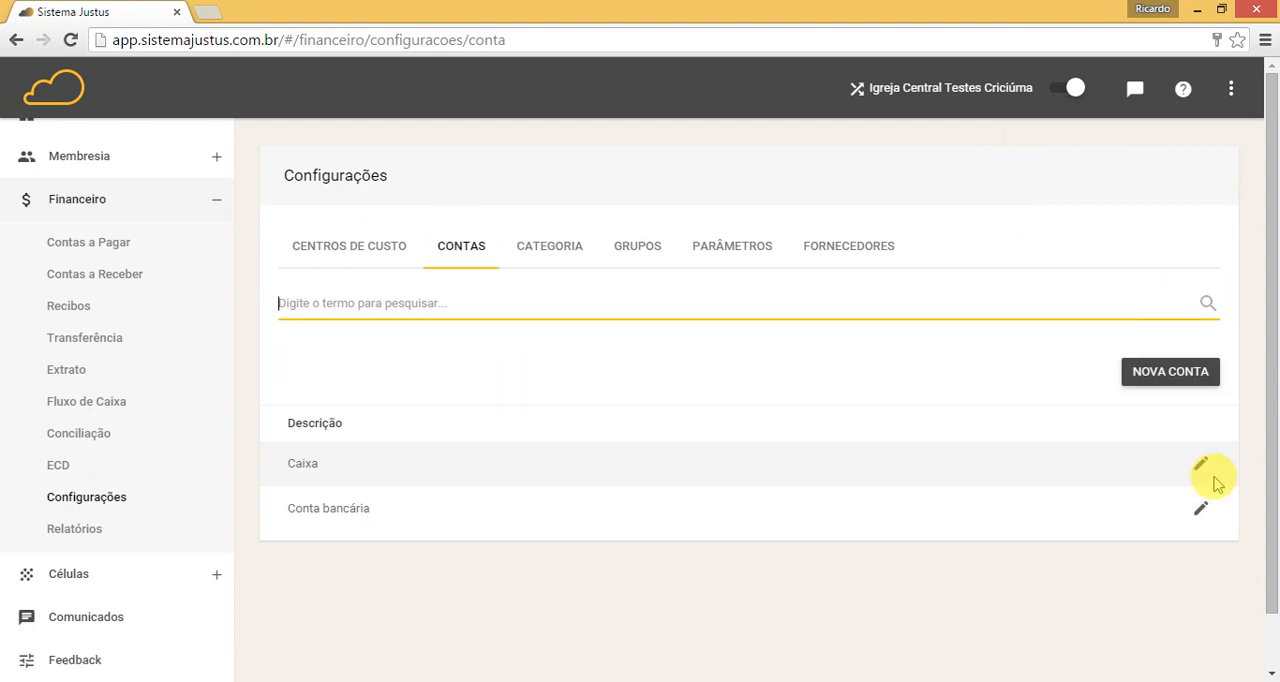
pyautogui.click(1203, 468)
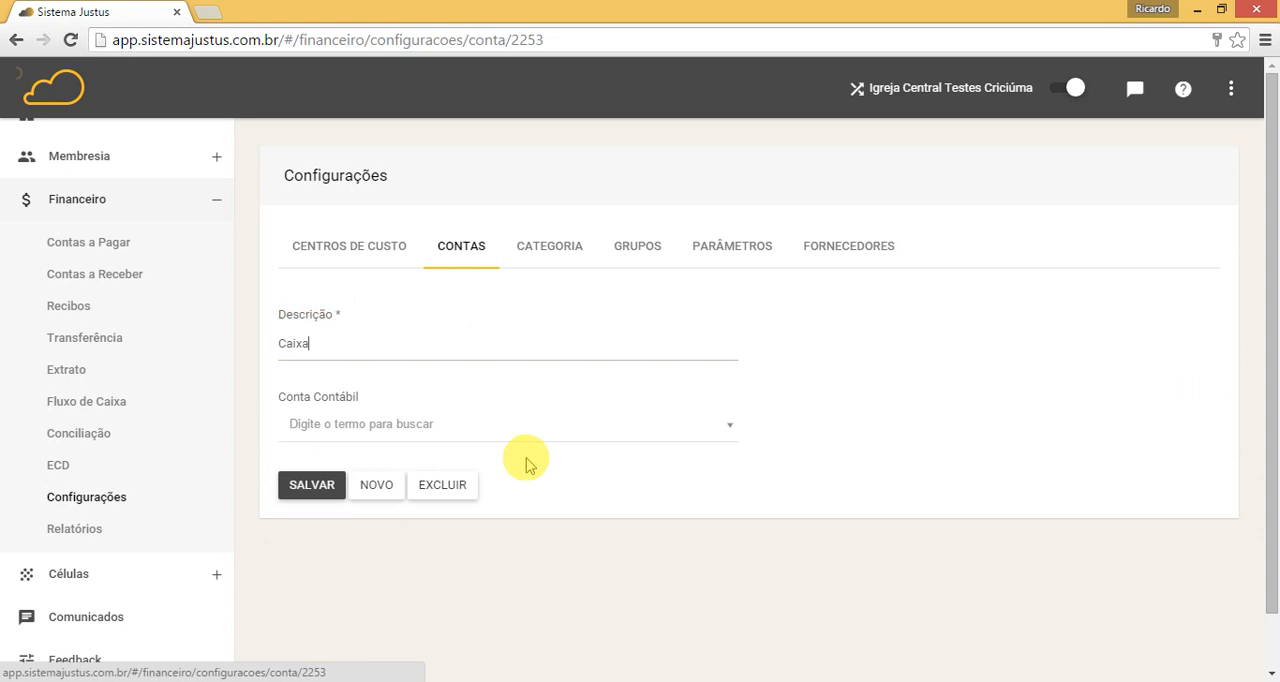
pyautogui.click(437, 425)
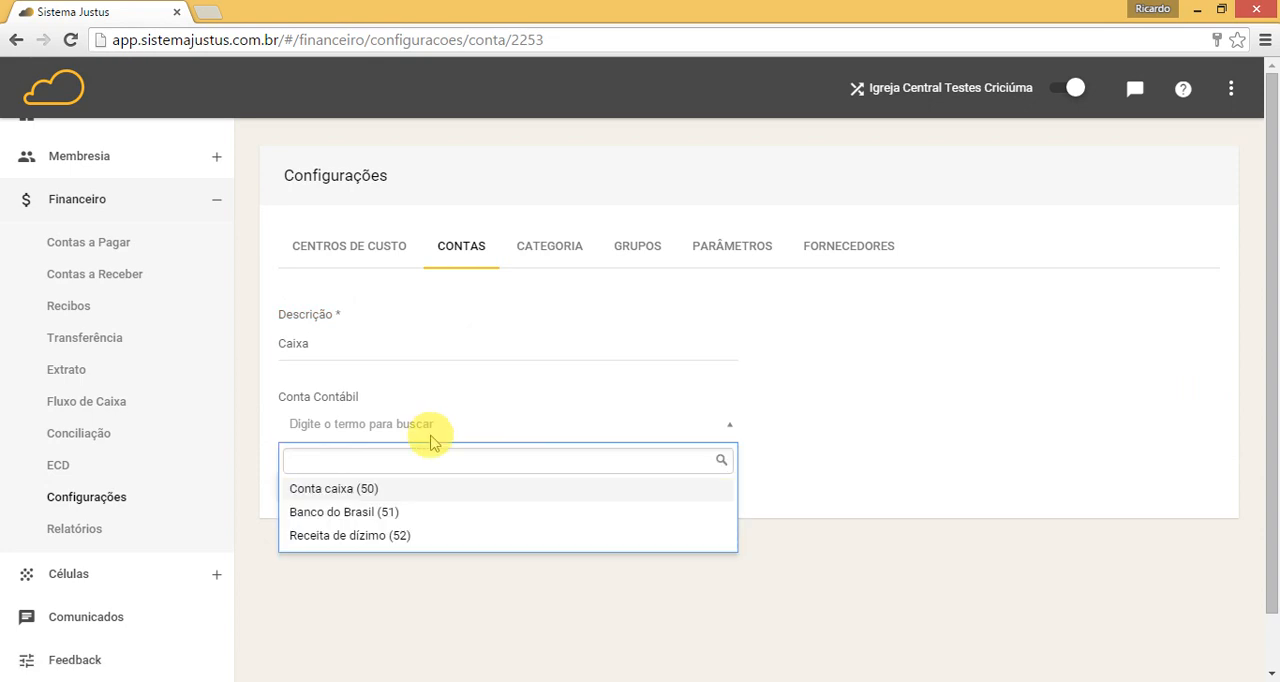
pyautogui.click(381, 490)
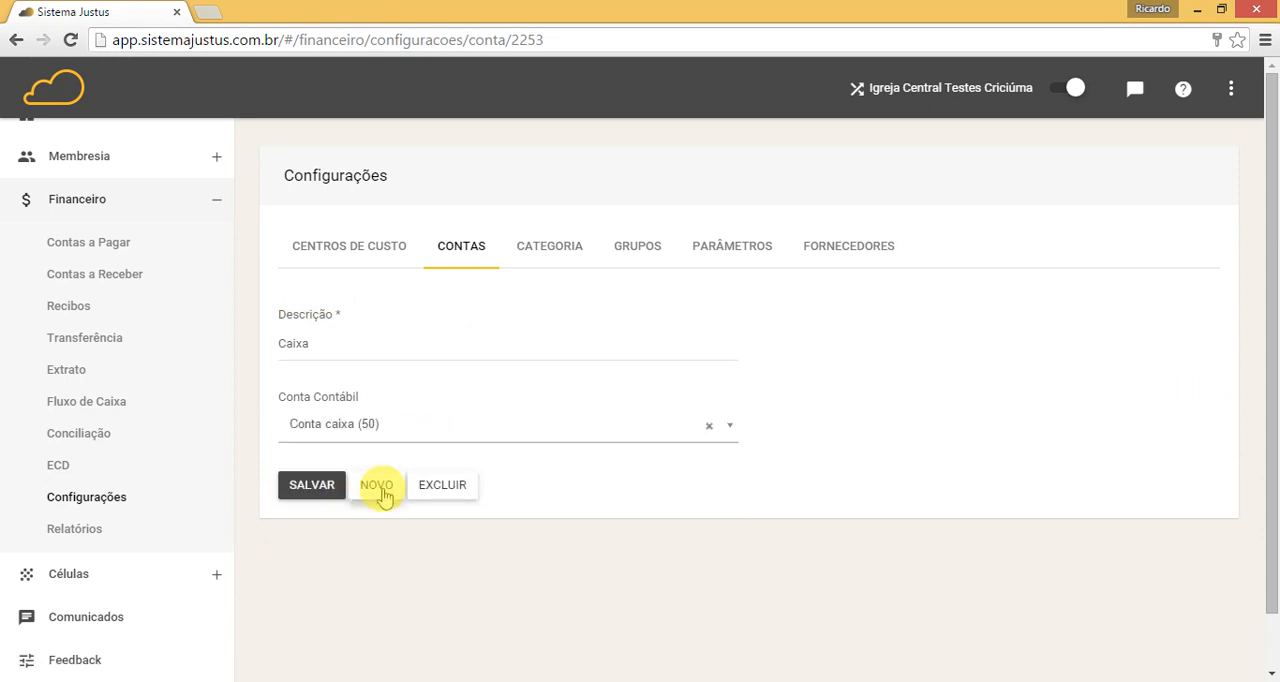
pyautogui.click(311, 488)
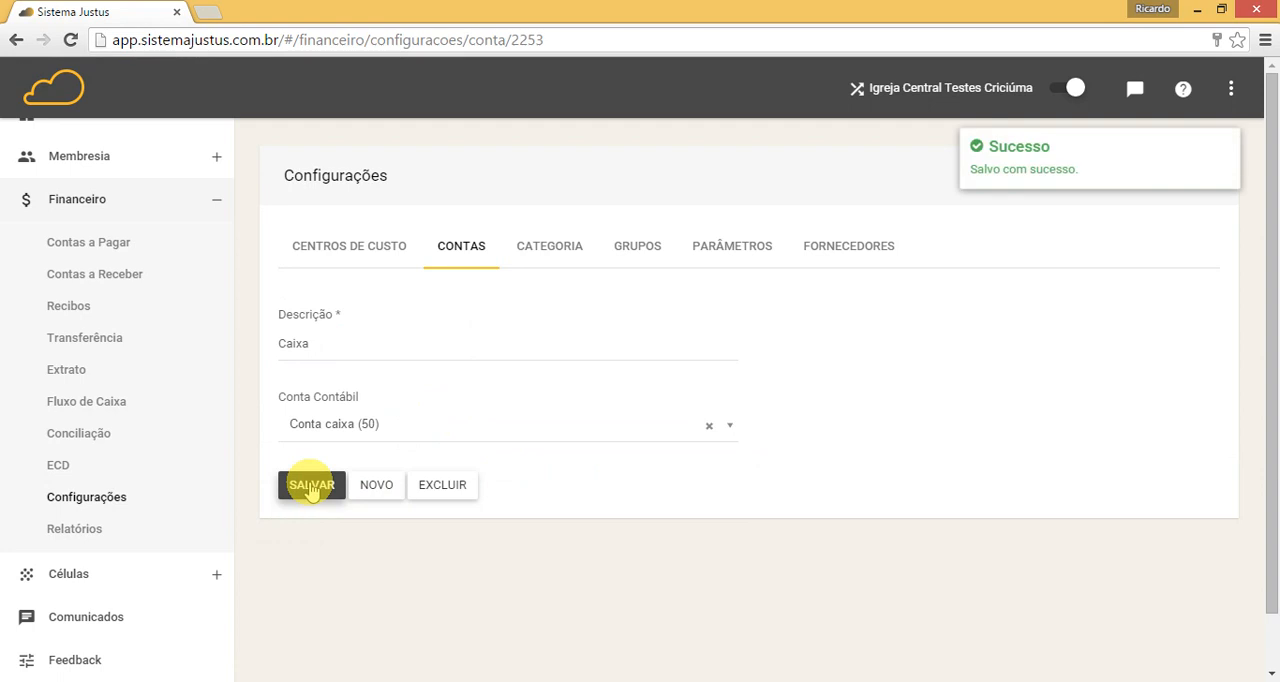
# Step: Link the Conta bancária account to the Conta Contábil "Banco do Brasil (51)" and save it
pyautogui.click(465, 255)
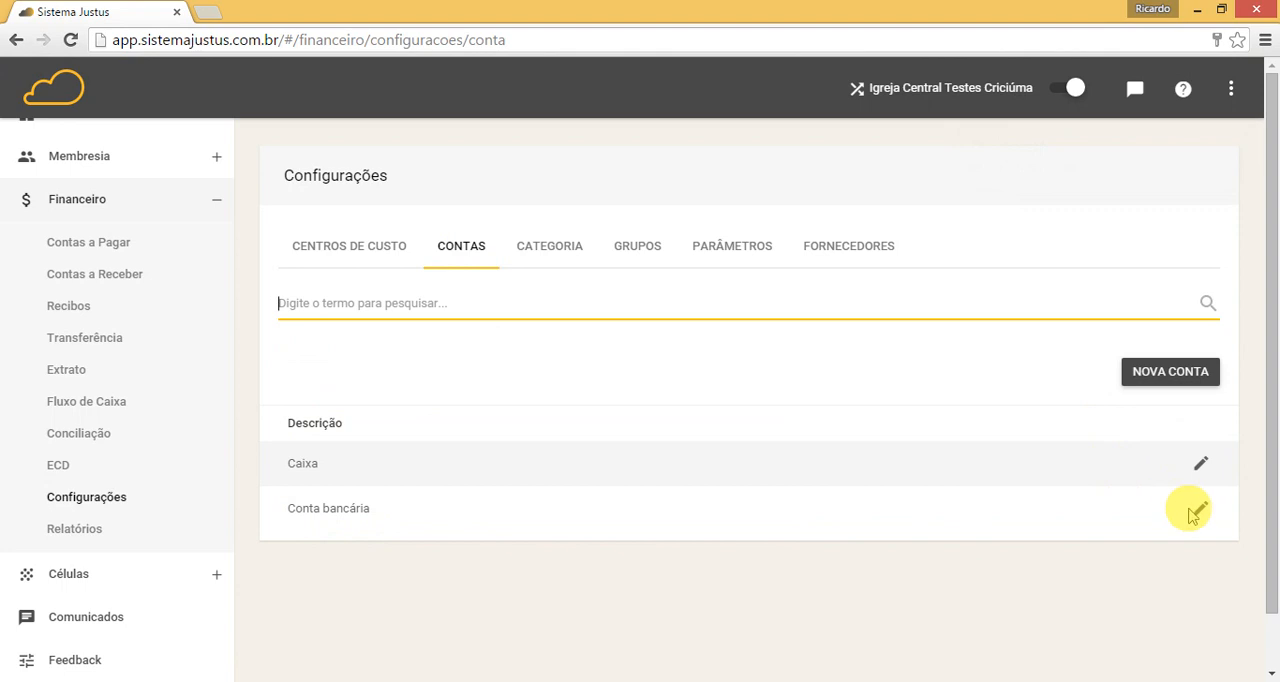
pyautogui.click(1197, 512)
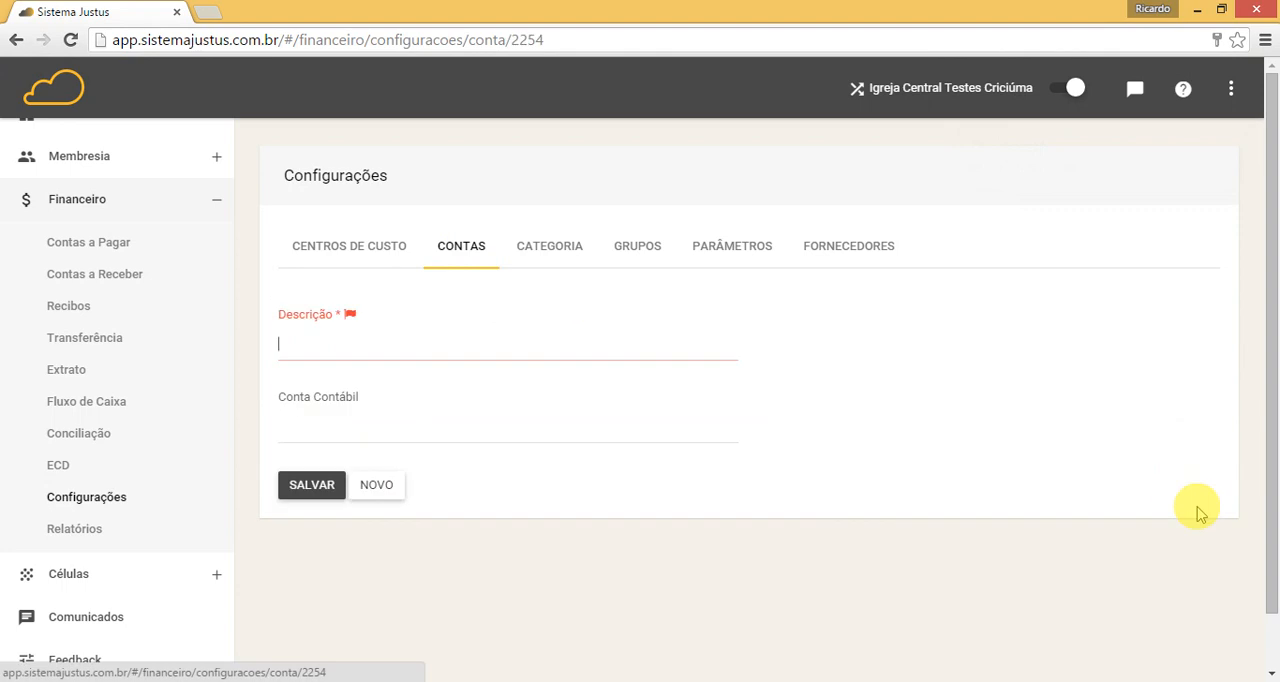
pyautogui.click(392, 437)
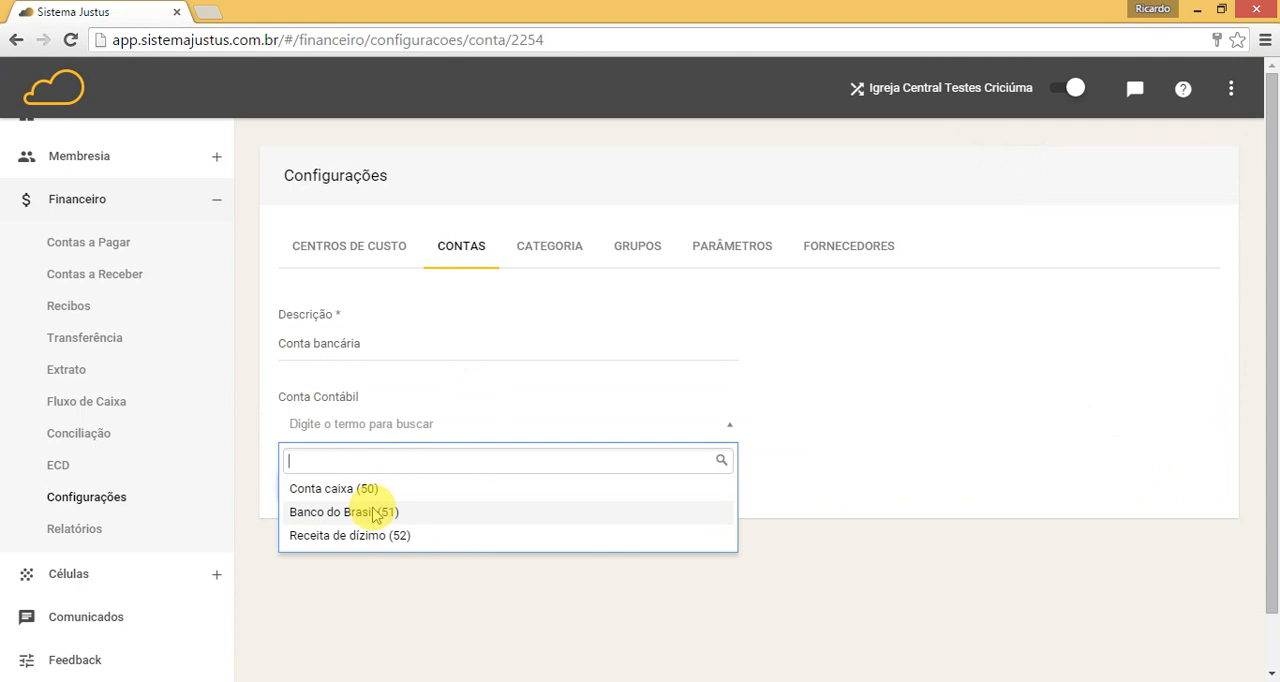
pyautogui.click(376, 513)
pyautogui.click(310, 490)
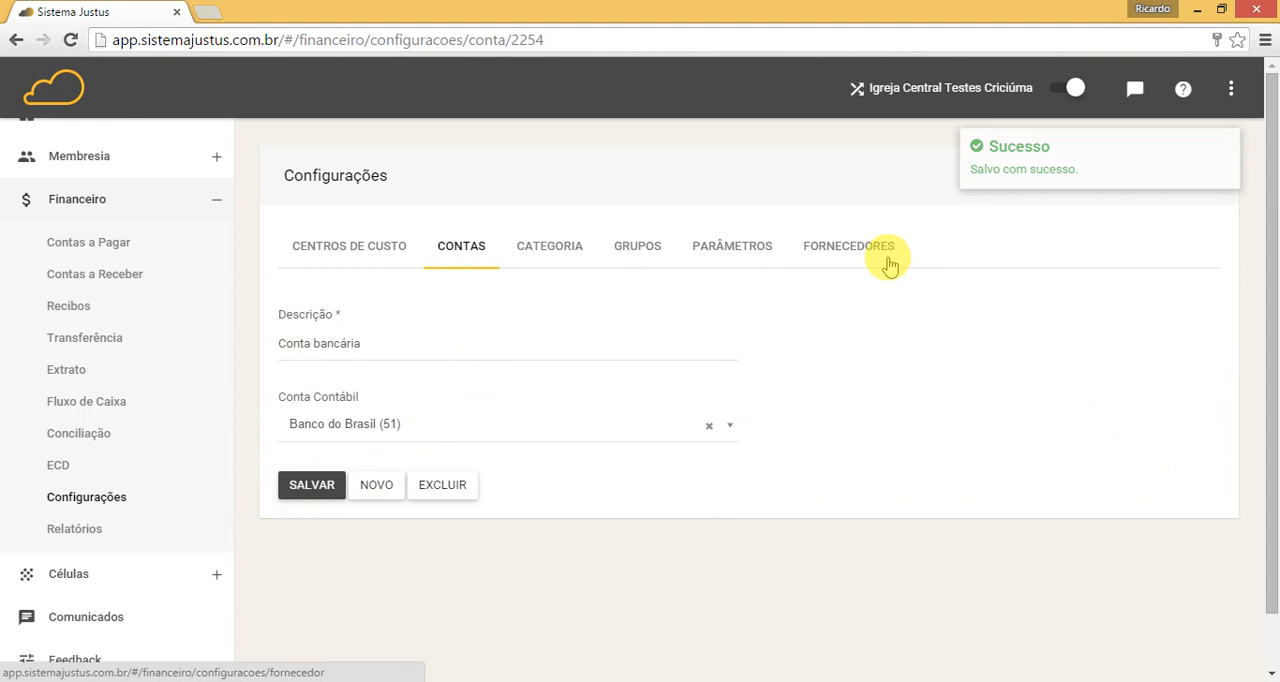
# Step: Find the Dízimo category by searching for "dizi", set its Conta Contábil to "Receita de dízimo (52)" and save it
pyautogui.click(541, 255)
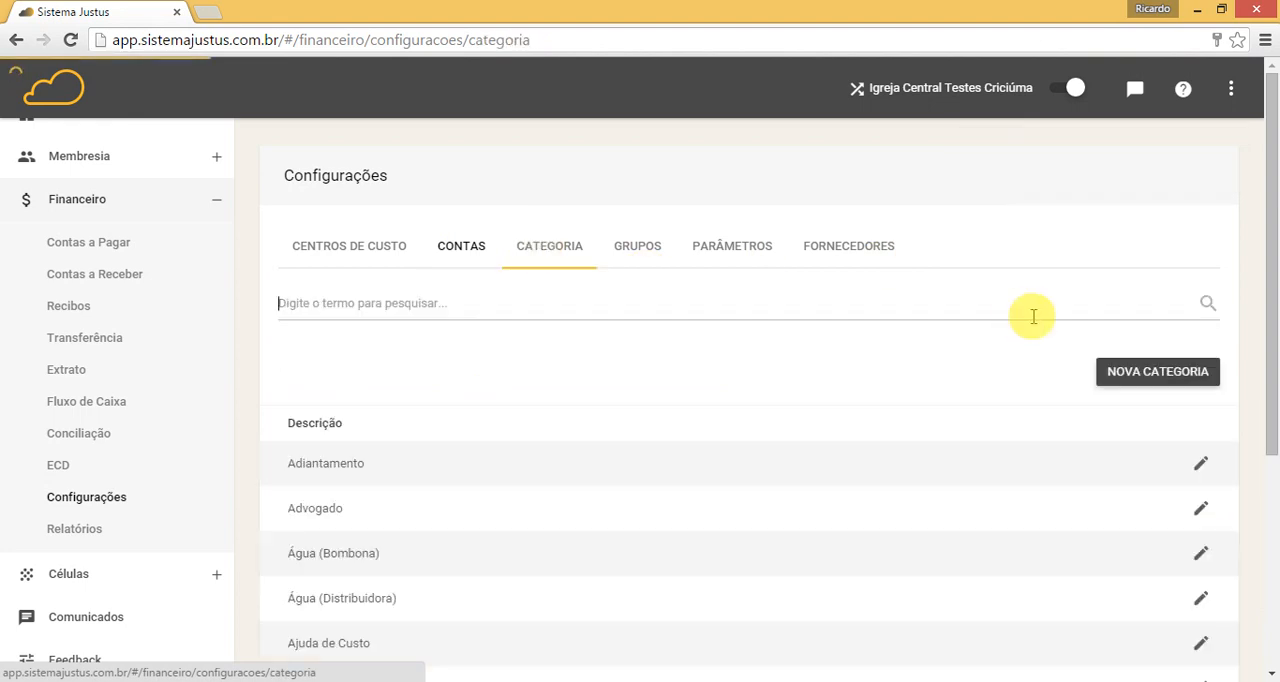
pyautogui.click(1033, 316)
pyautogui.write('dizi')
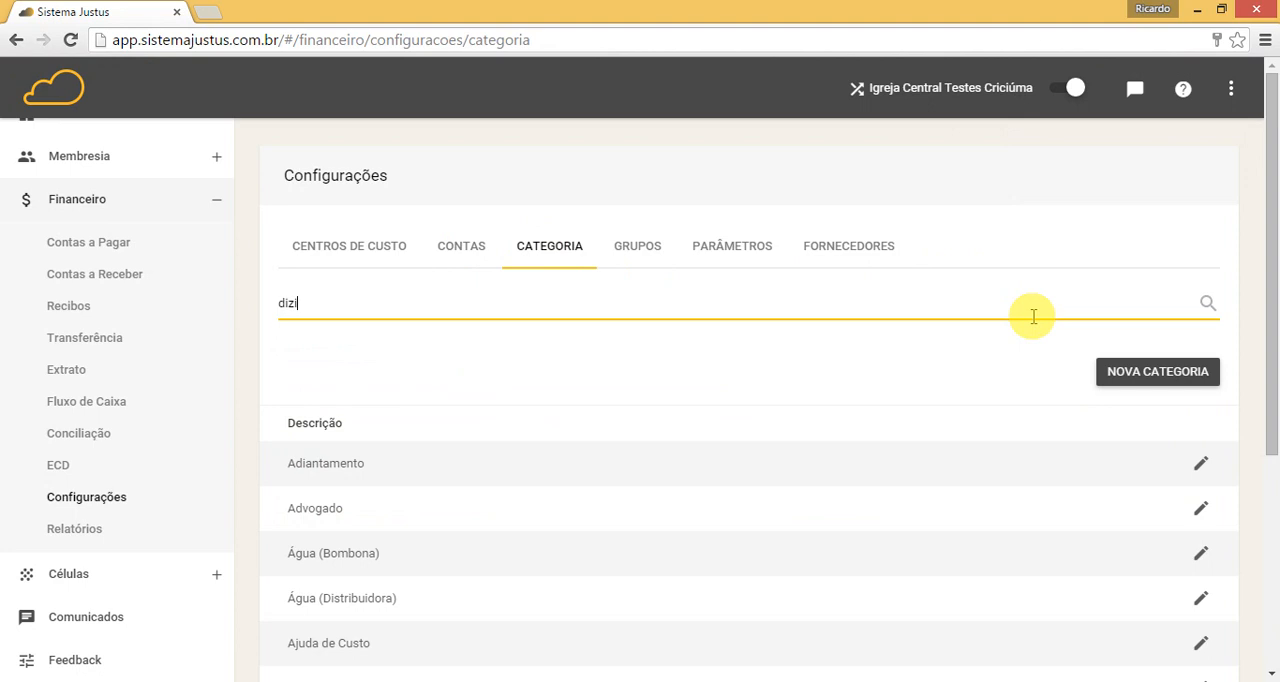
pyautogui.click(1207, 303)
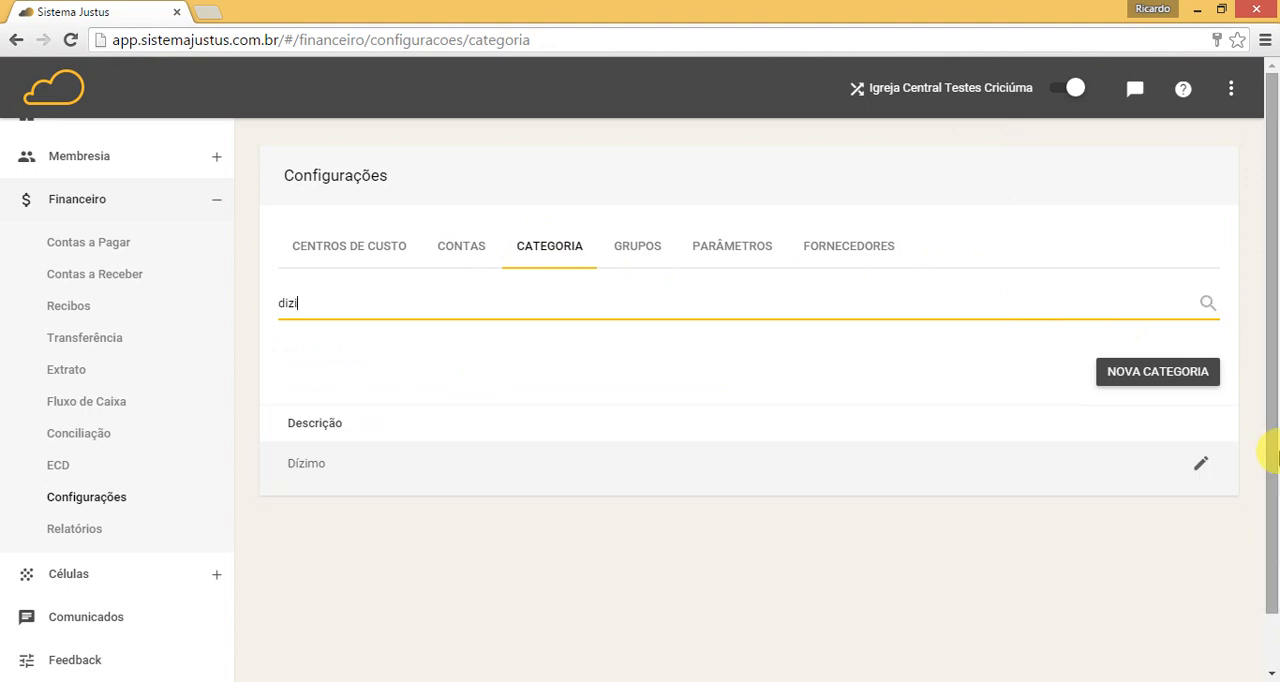
pyautogui.click(1199, 461)
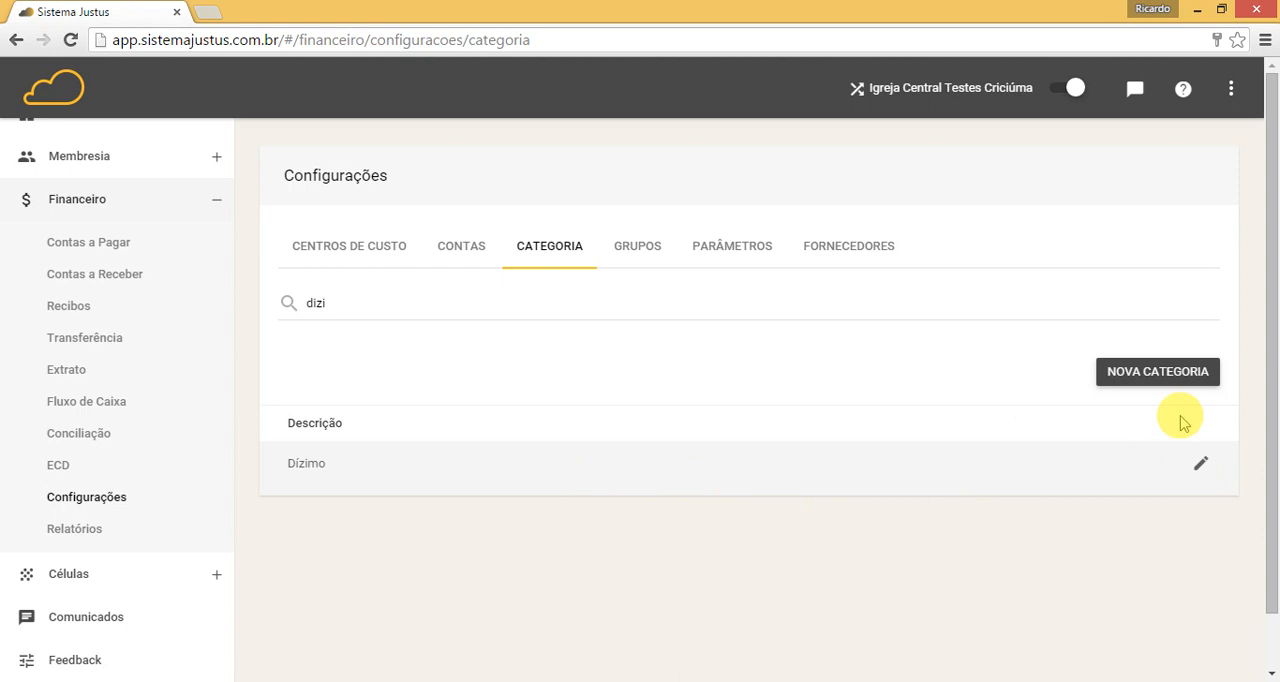
pyautogui.click(1200, 470)
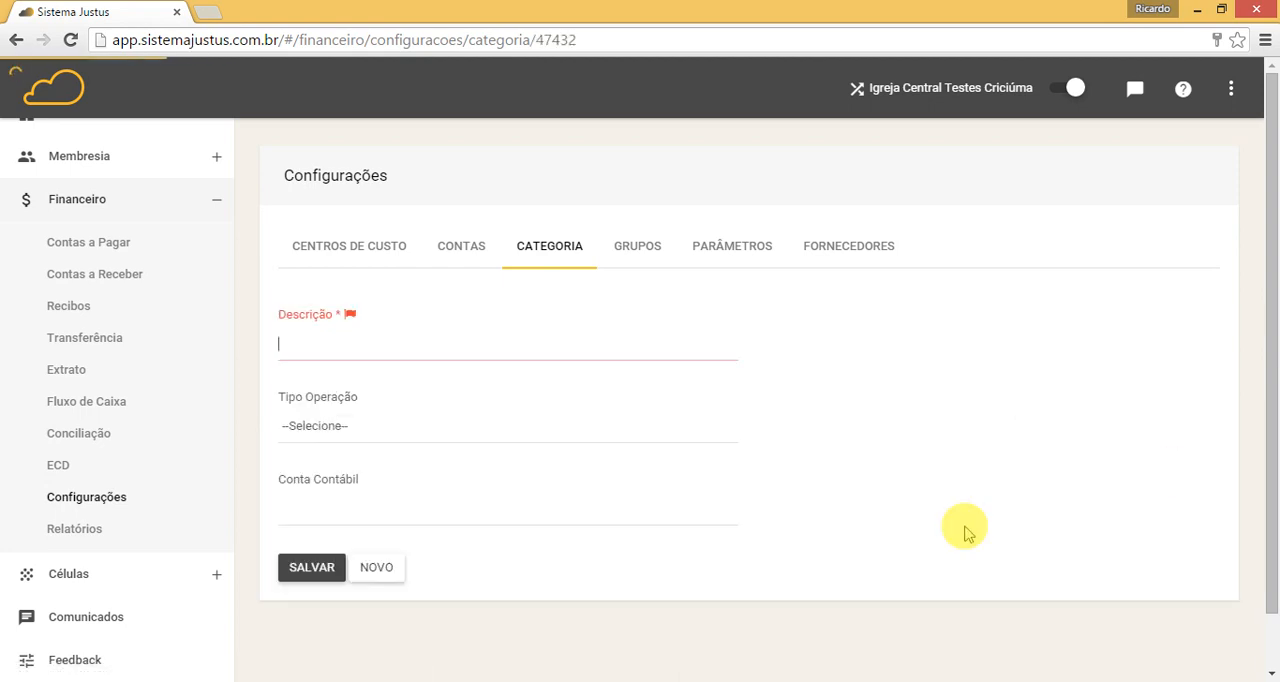
pyautogui.click(296, 507)
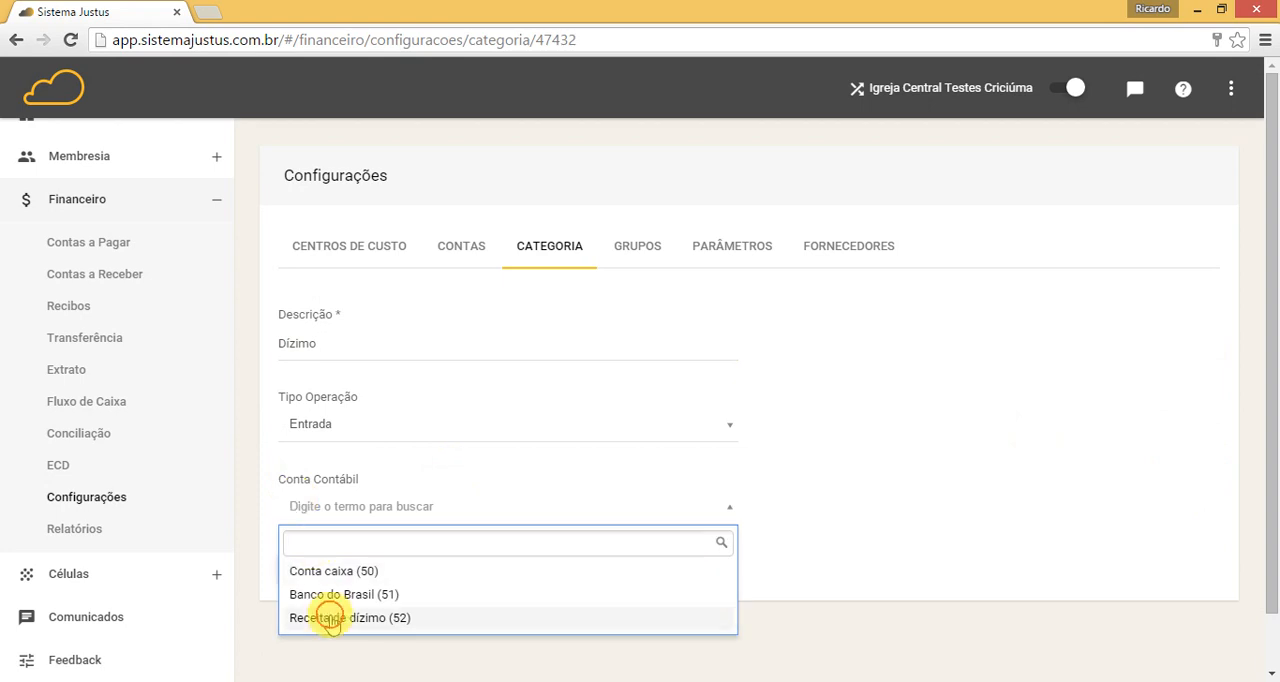
pyautogui.click(330, 617)
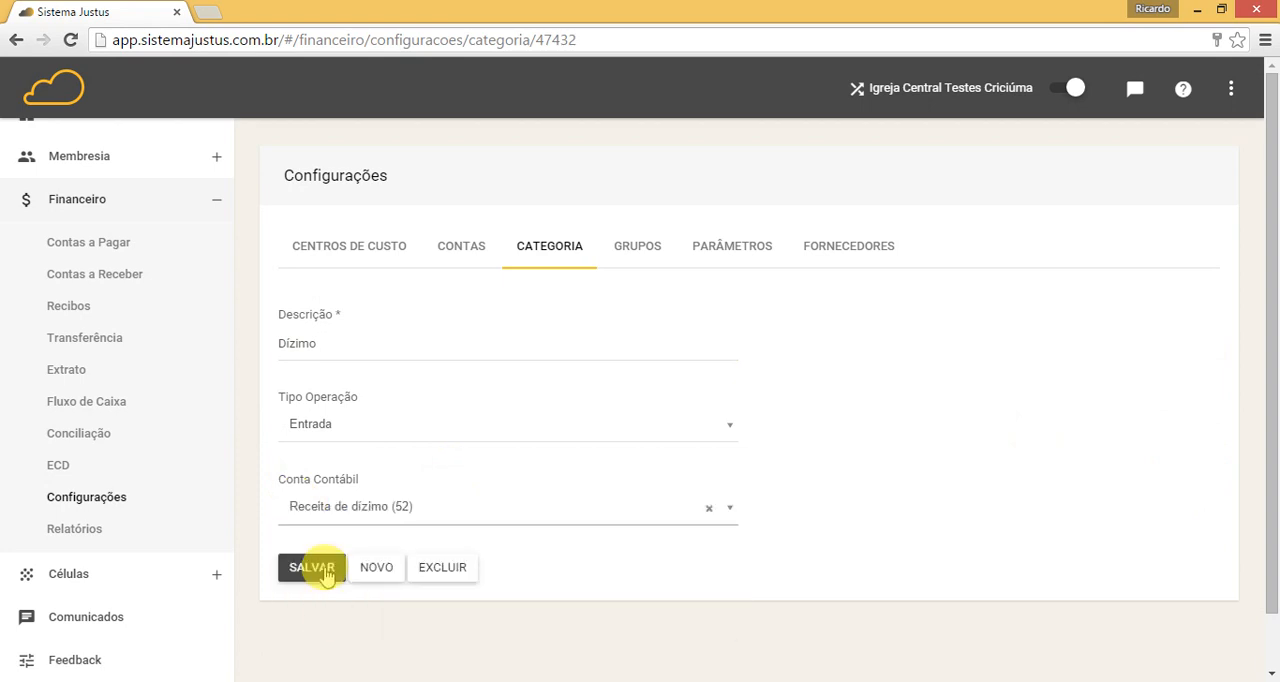
pyautogui.click(320, 567)
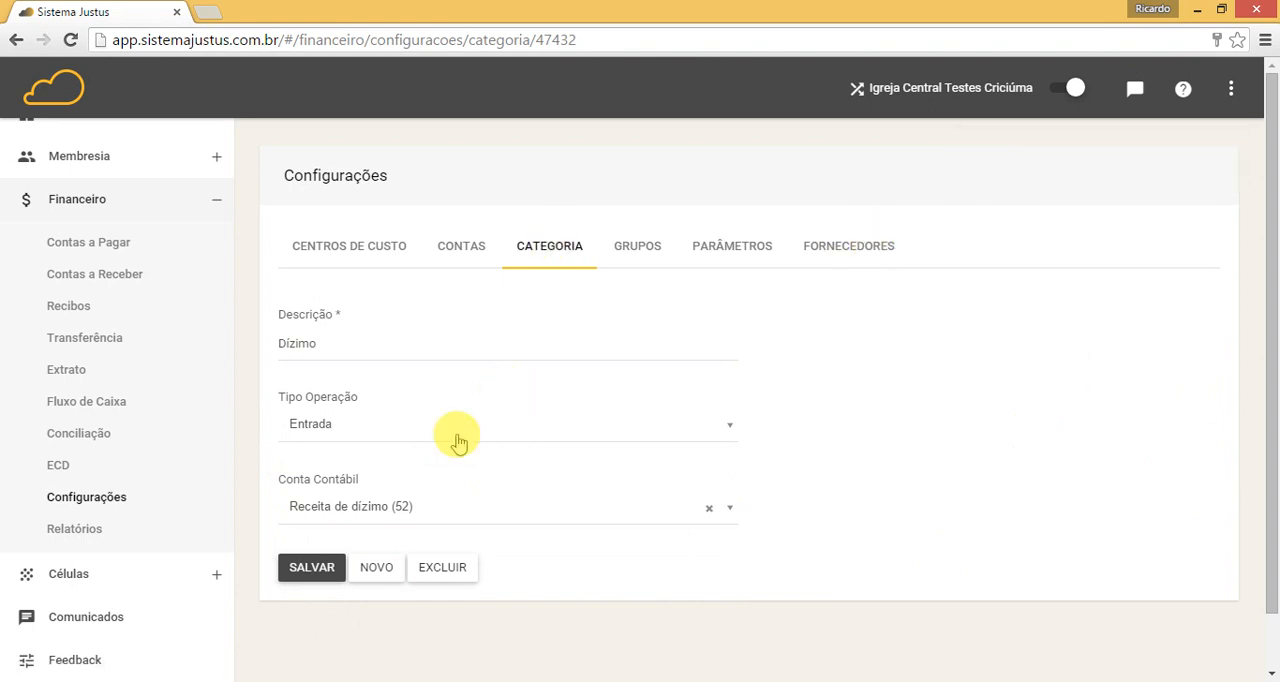
# Step: Open the ECD Parâmetros and examine the available options for Divisao Lotes
pyautogui.click(57, 468)
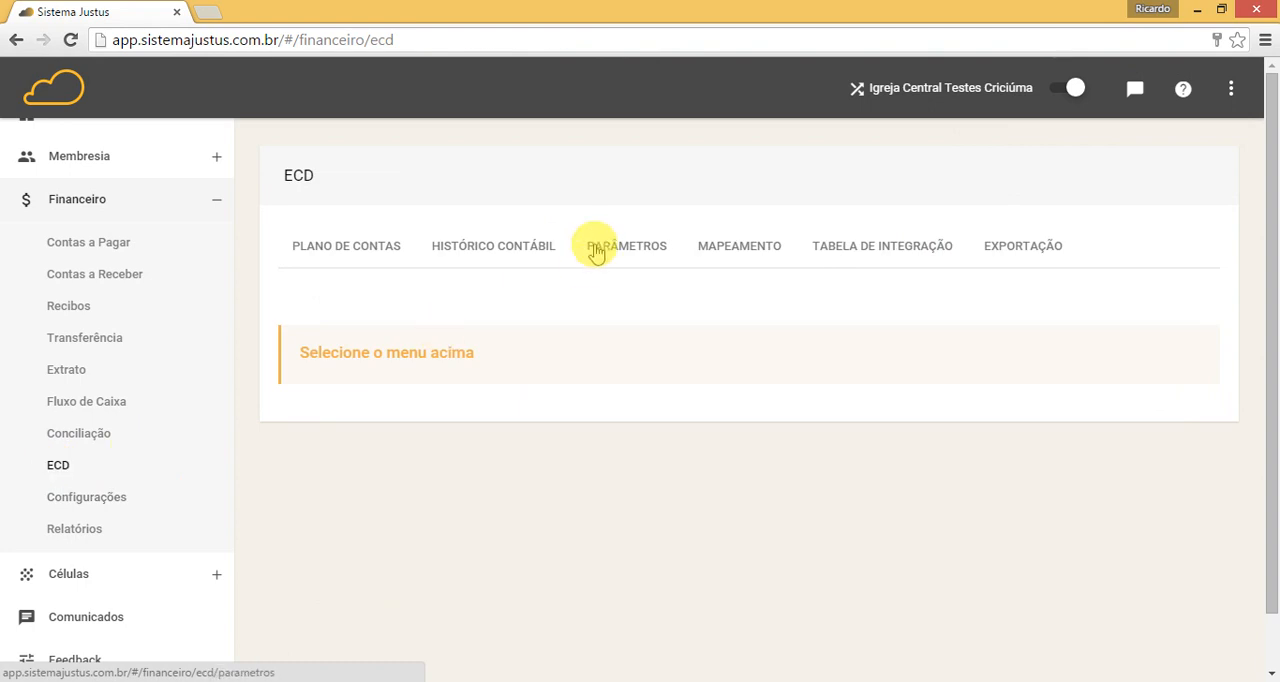
pyautogui.click(596, 252)
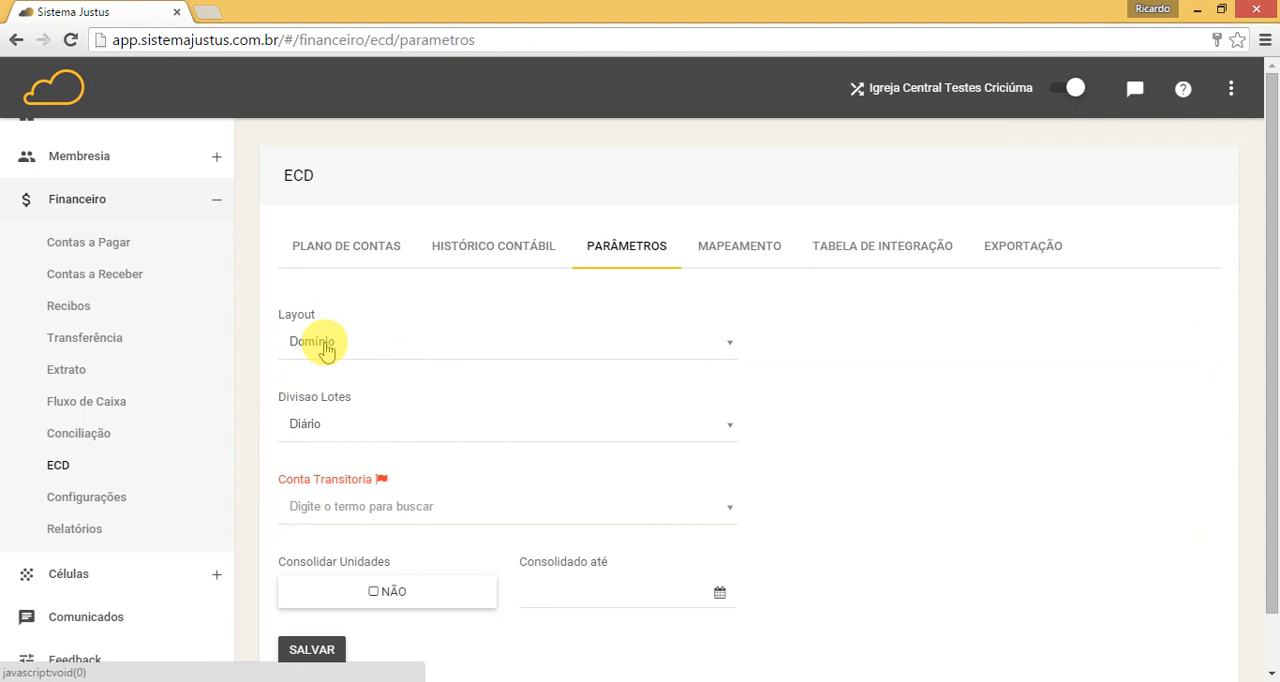
pyautogui.click(309, 426)
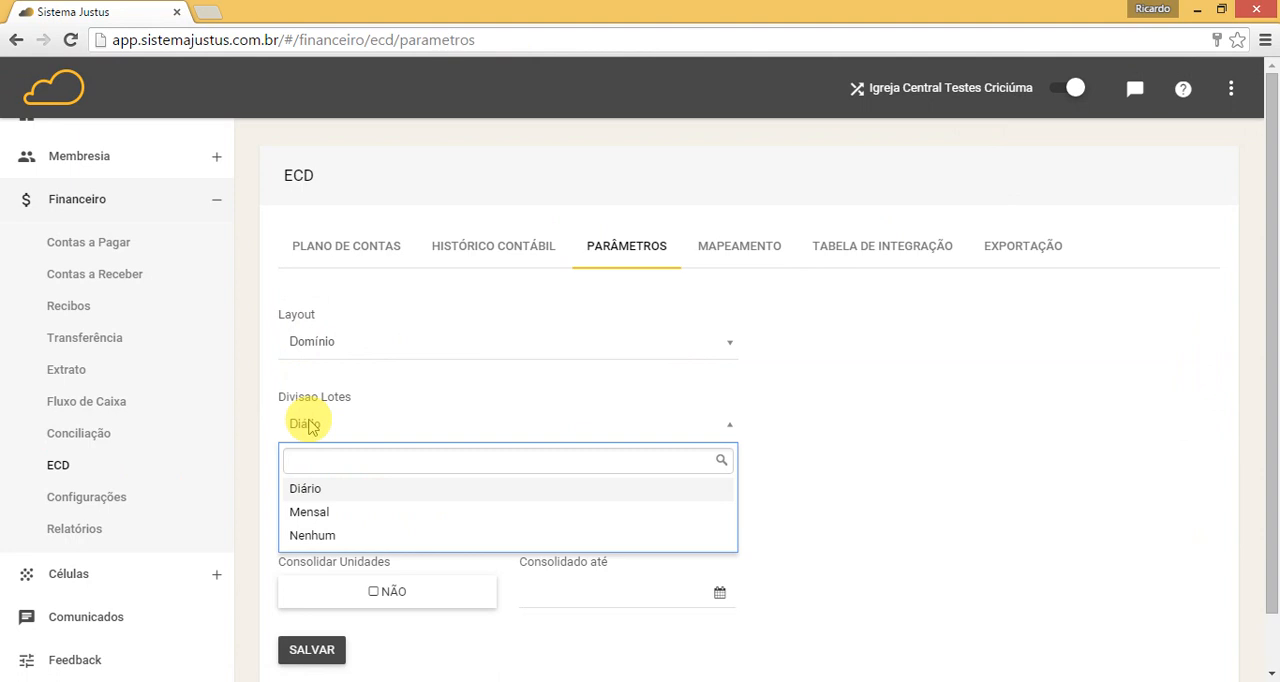
pyautogui.click(309, 426)
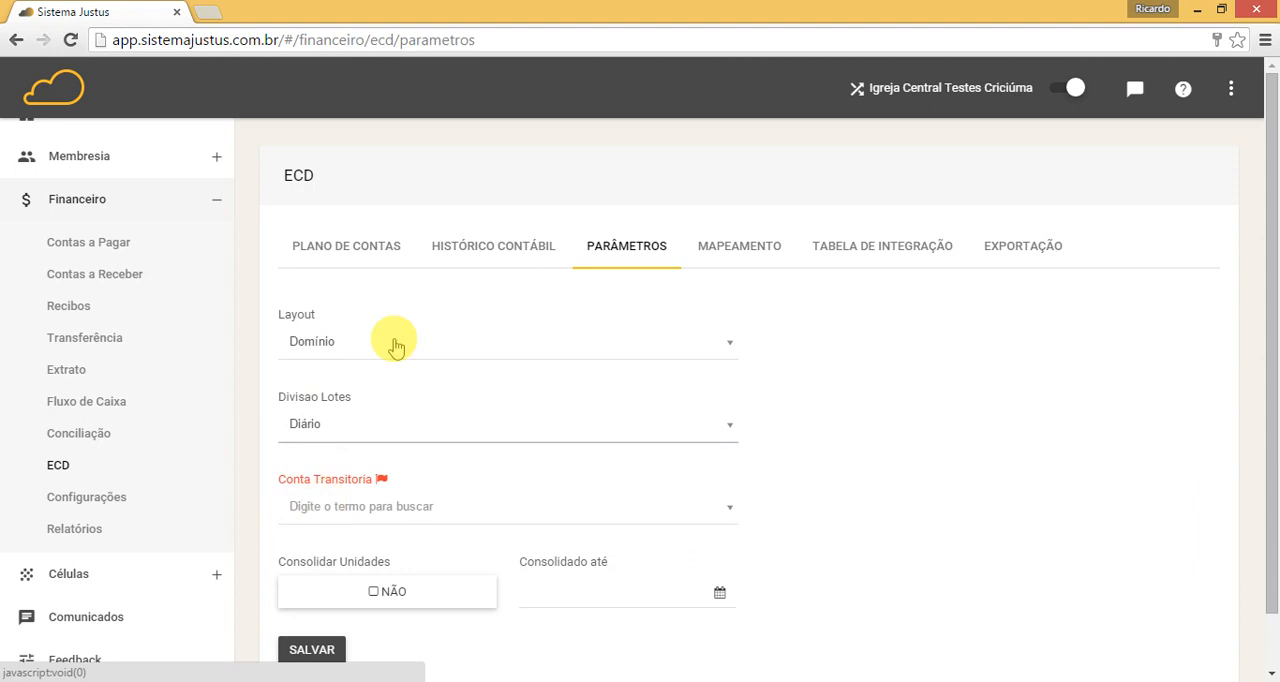
# Step: Start a new Plano de Contas entry with Código Reduzido 999 and Classificação 9.1.01.001.0001
pyautogui.click(353, 252)
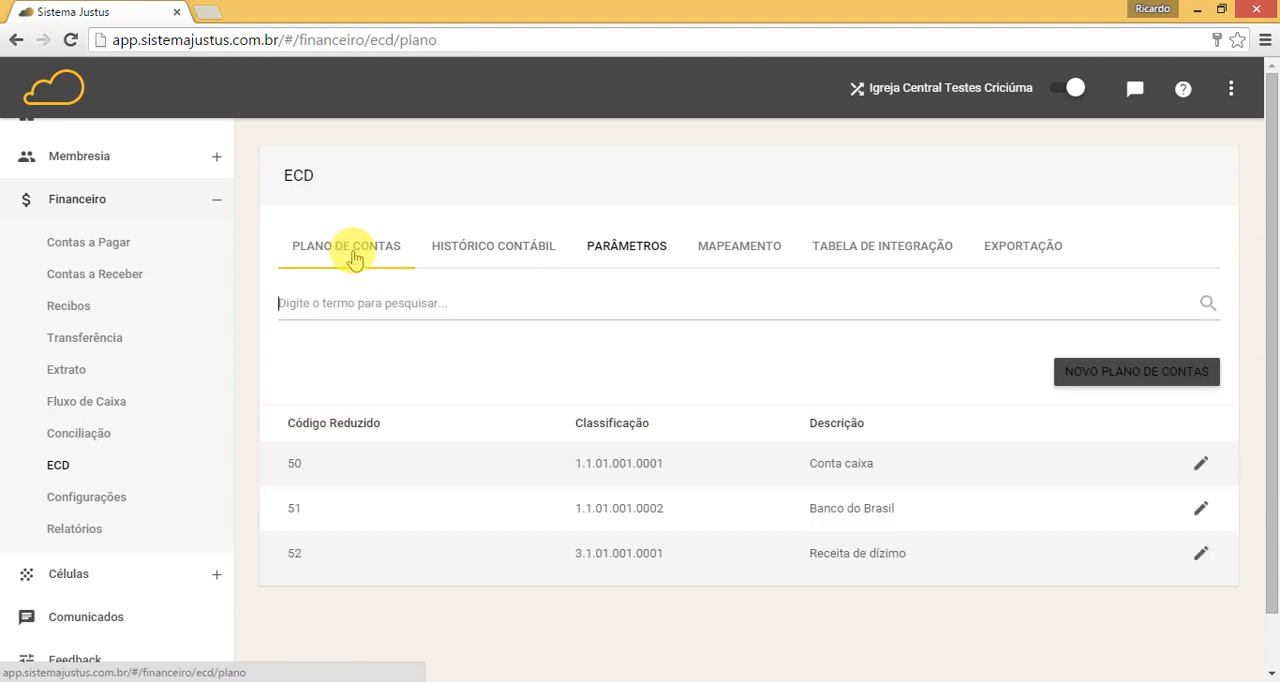
pyautogui.click(1135, 371)
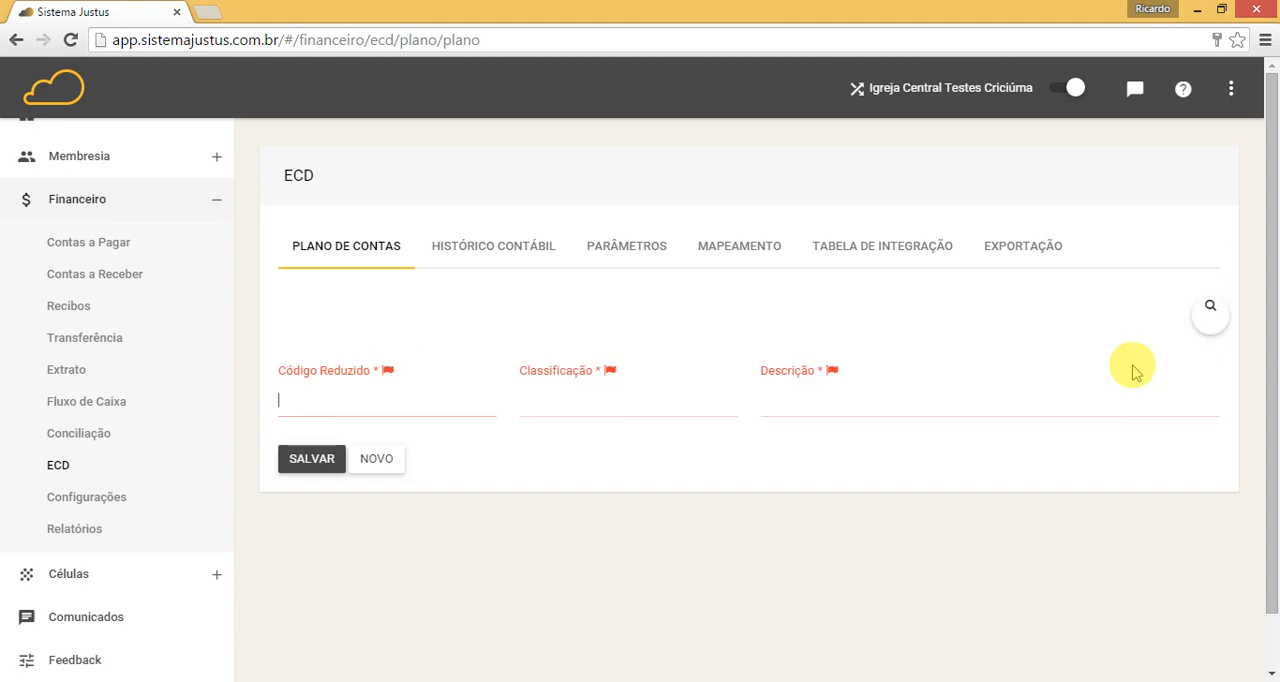
pyautogui.write('999')
pyautogui.press('Tab')
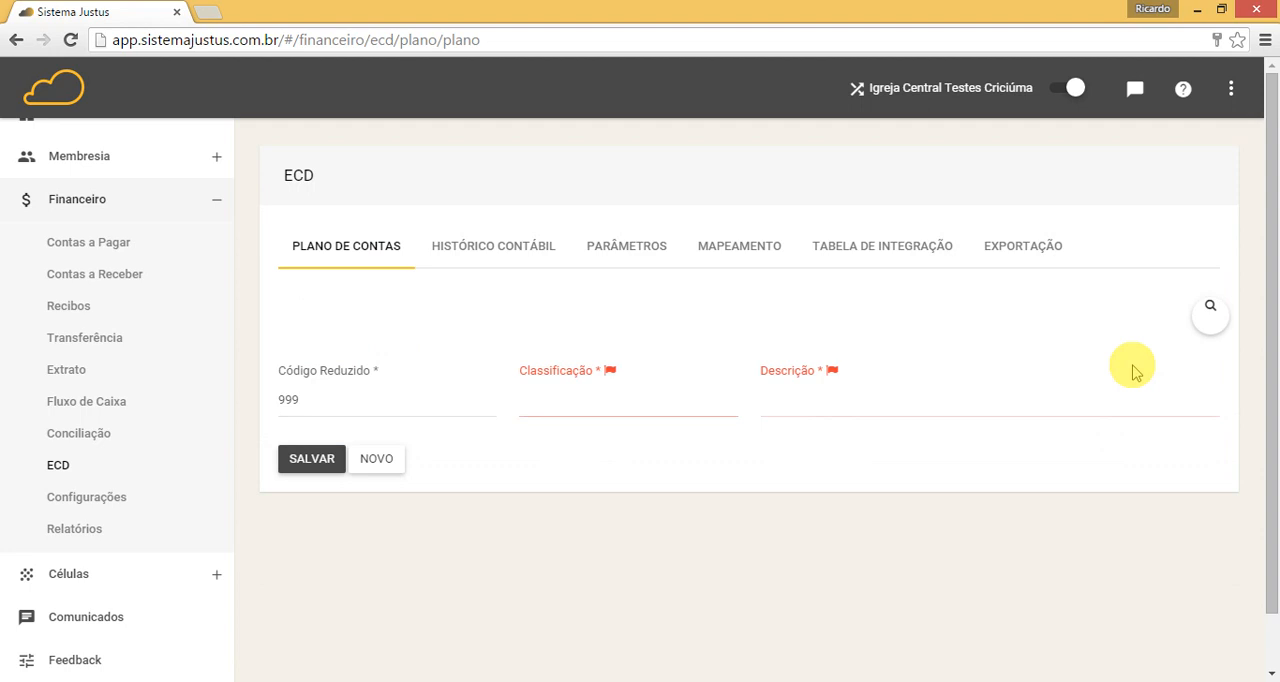
pyautogui.write('9.01.')
pyautogui.press('BackSpace')
pyautogui.press('BackSpace')
pyautogui.press('BackSpace')
pyautogui.press('BackSpace')
pyautogui.write('.1.01.001.0001')
# Step: Enter "Transitória" as the new account's Descrição and save the entry
pyautogui.press('Tab')
pyautogui.write('Trans')
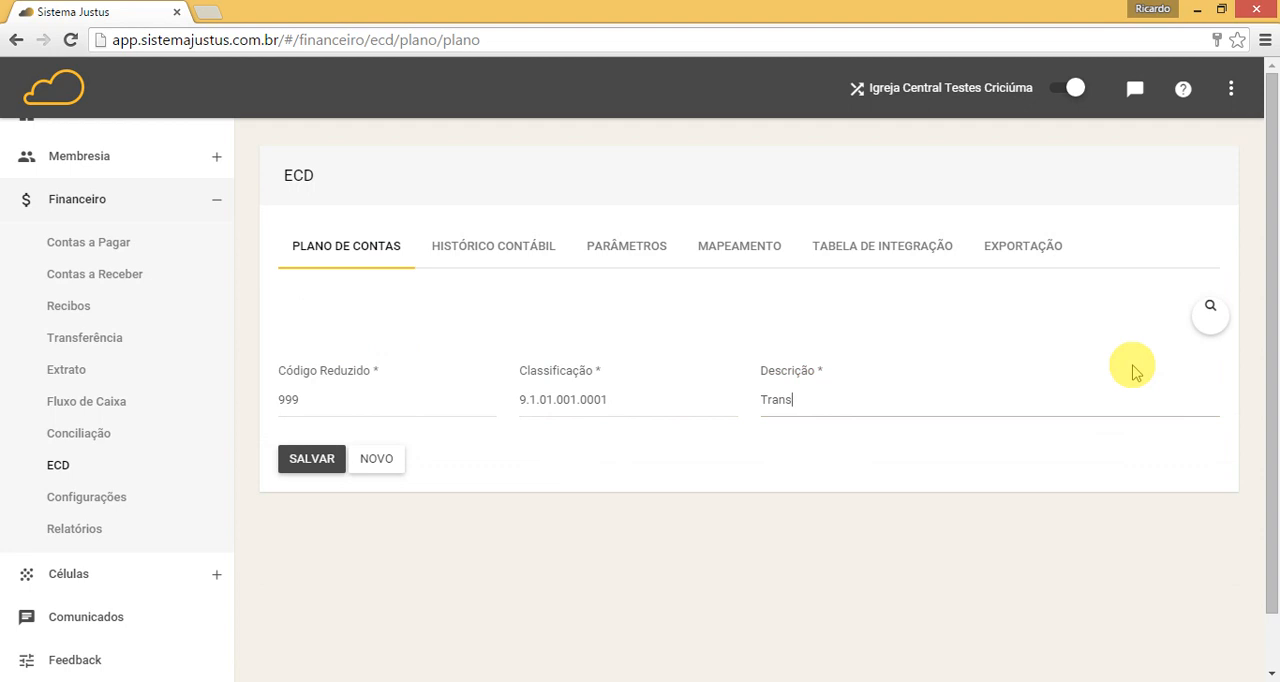
pyautogui.write('itória')
pyautogui.click(322, 457)
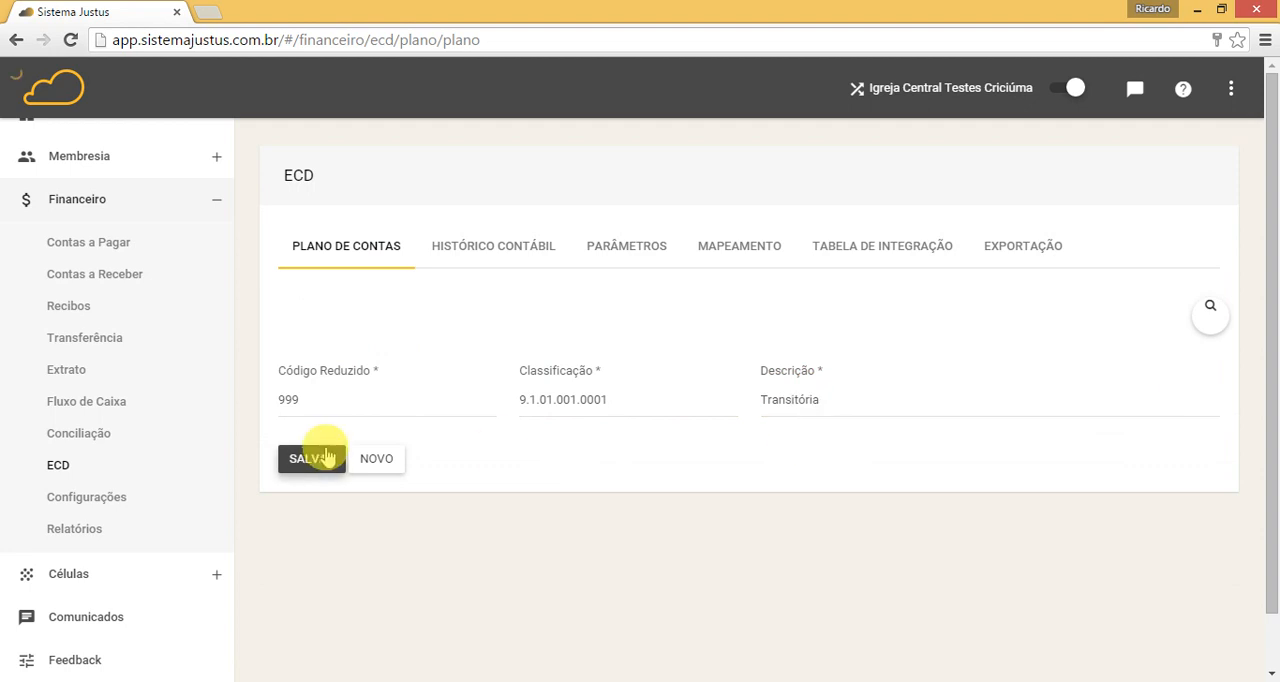
# Step: In the ECD Parâmetros, set Conta Transitoria to "Transitória (999)"
pyautogui.click(613, 242)
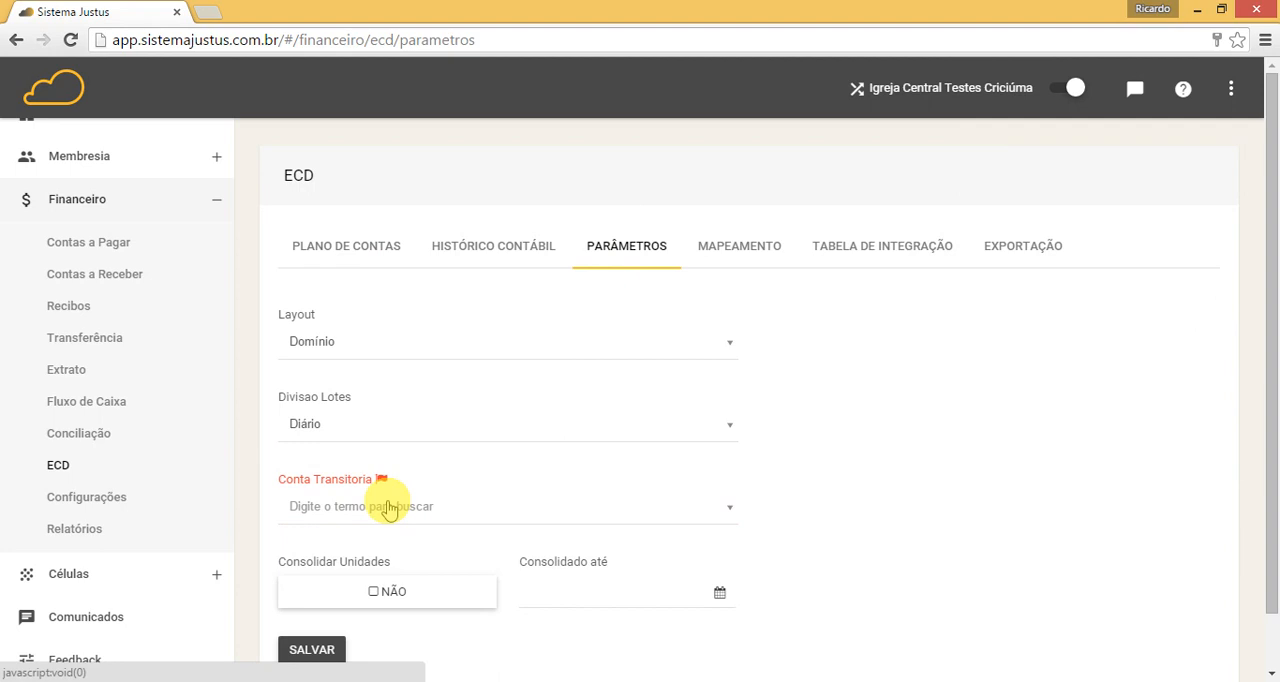
pyautogui.click(389, 507)
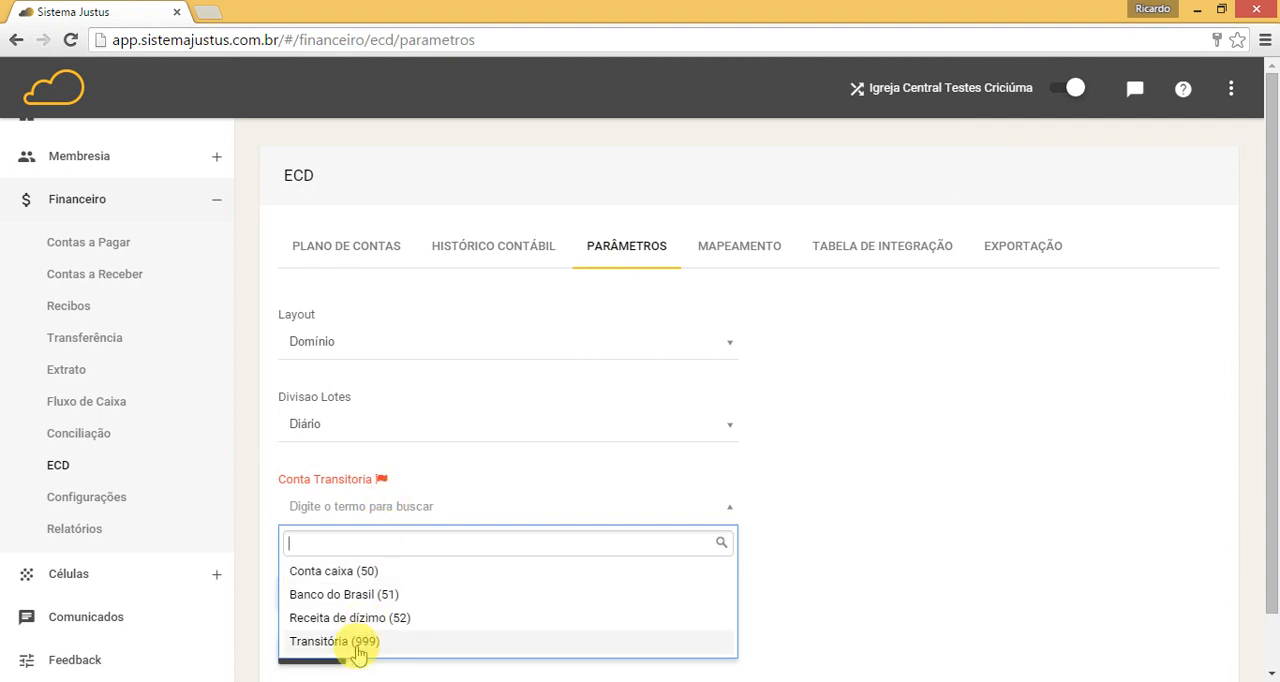
pyautogui.click(358, 652)
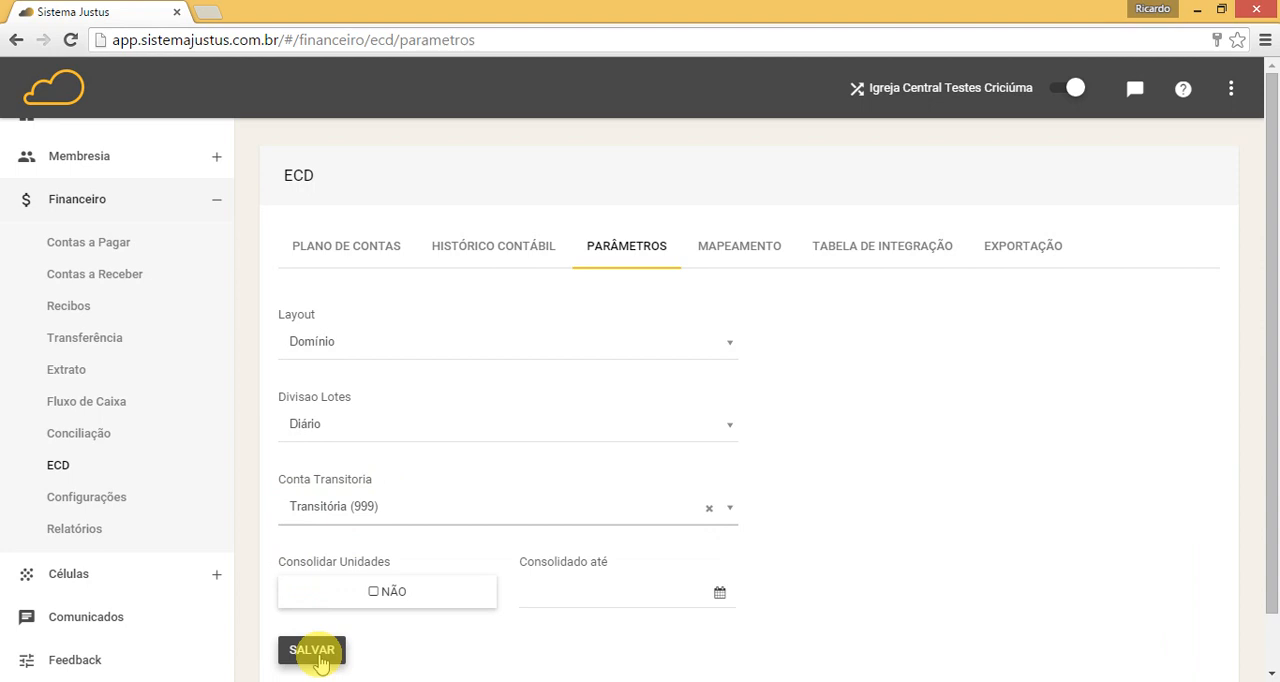
# Step: Keep Consolidar Unidades at NÃO, set Consolidado até to 31/01/2015 and save the parameters
pyautogui.click(375, 594)
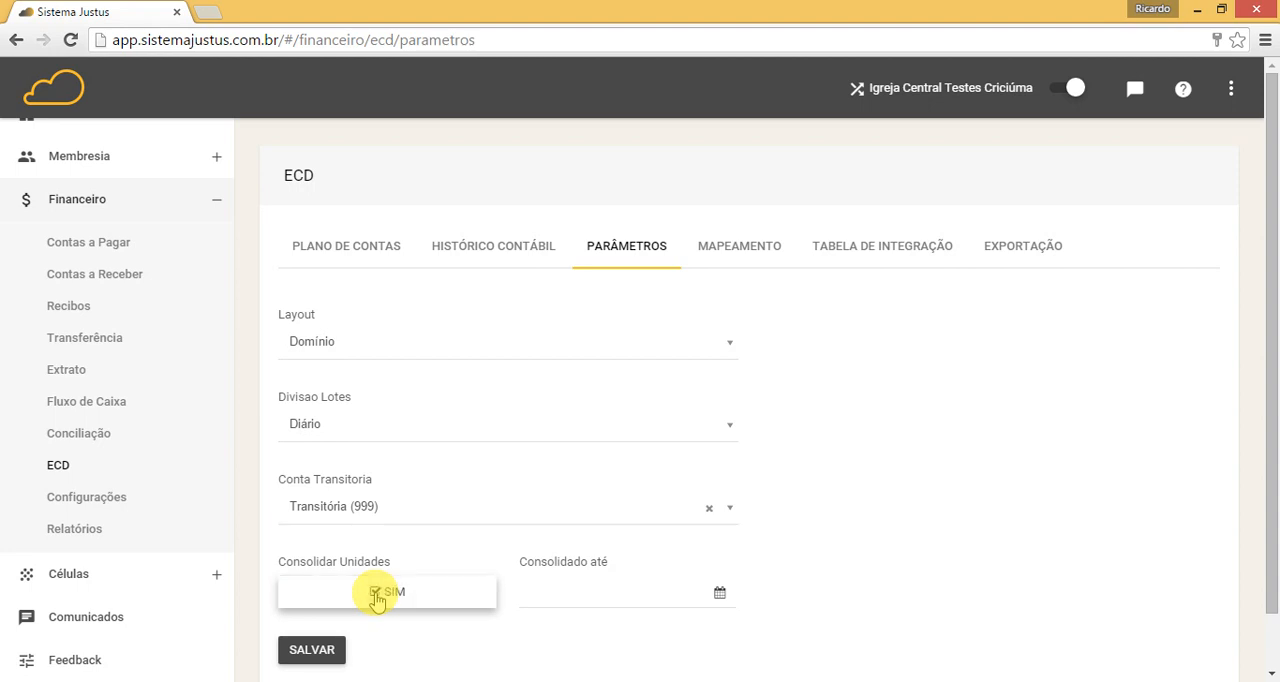
pyautogui.click(375, 594)
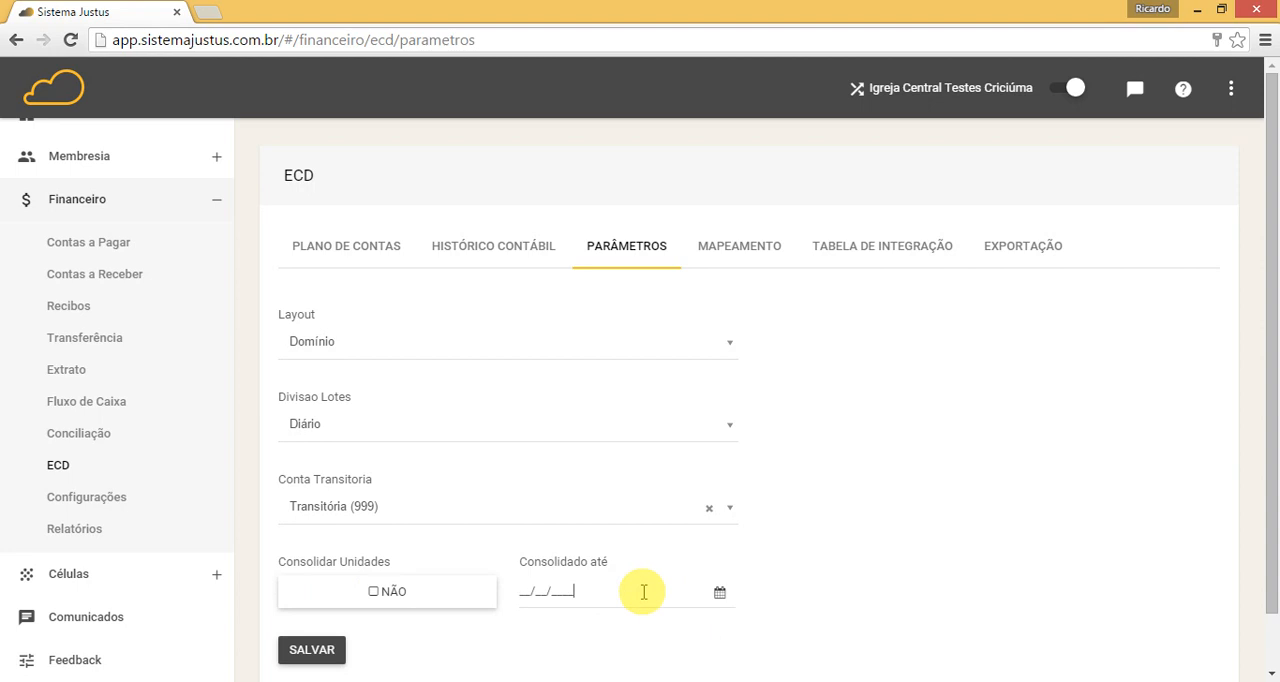
pyautogui.write('101')
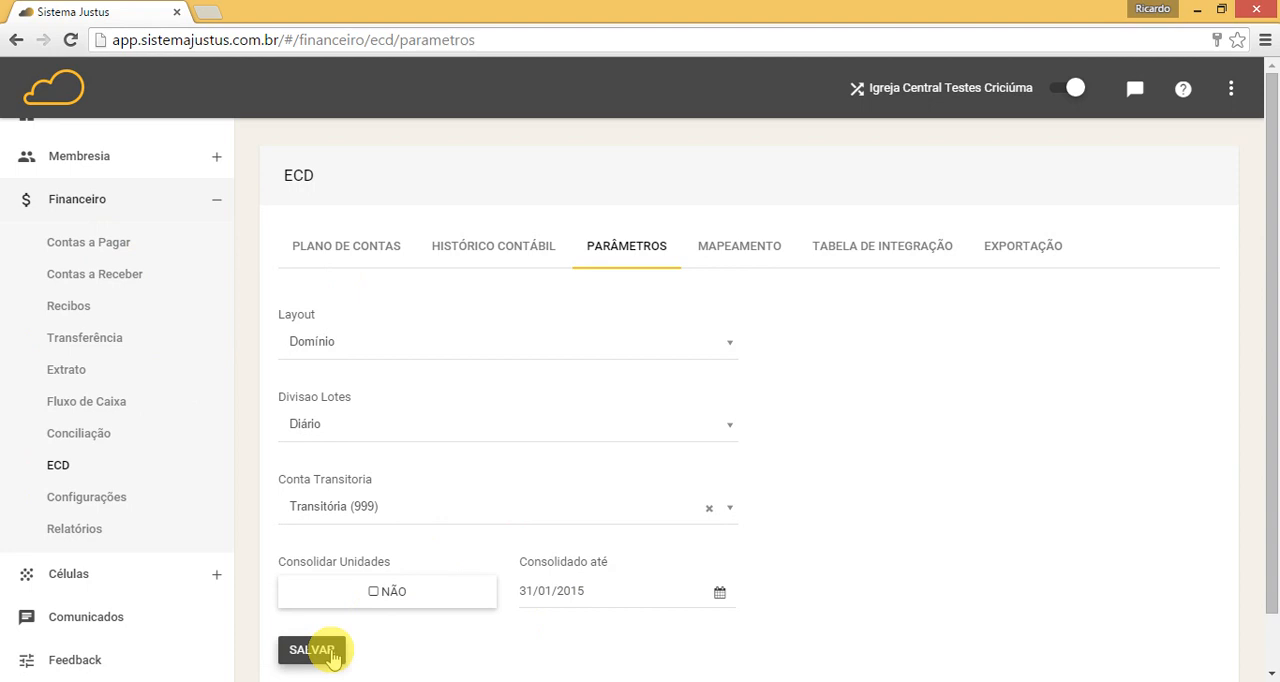
pyautogui.click(322, 652)
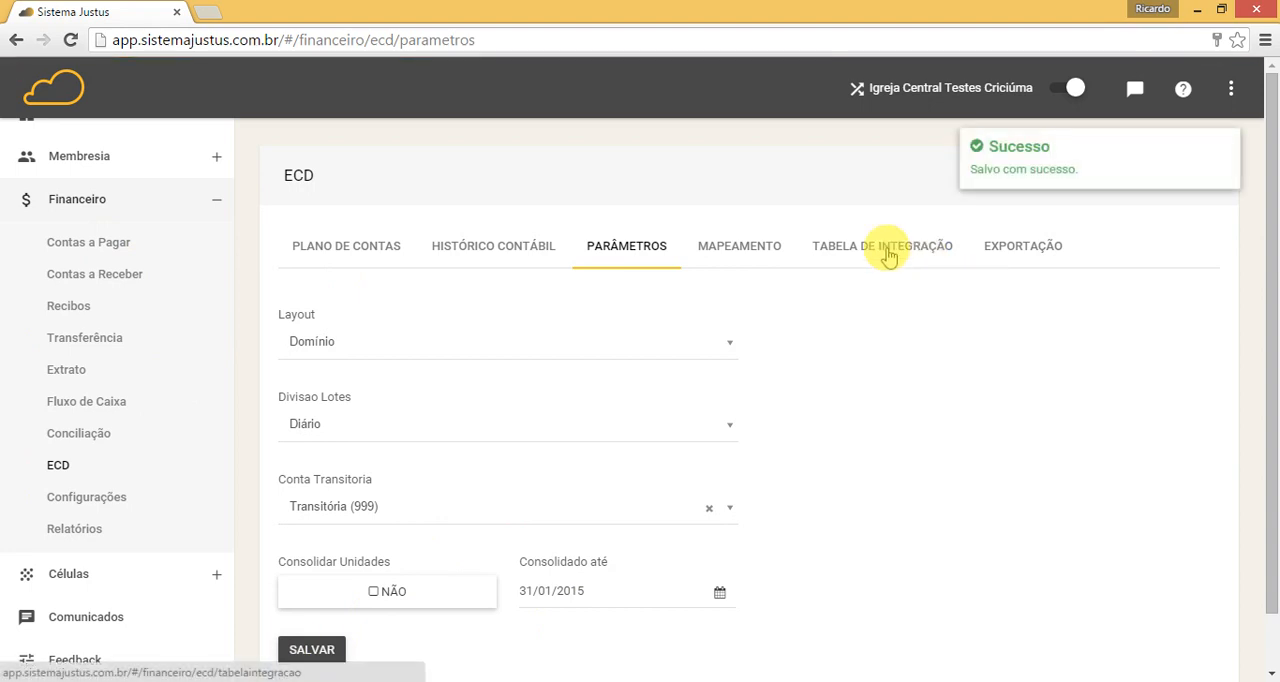
# Step: In the Tabela de Integração, define a Recebimento a vista entry as Débito with Tipo de Conta Relacionado and Relacionamento Categoria
pyautogui.click(888, 250)
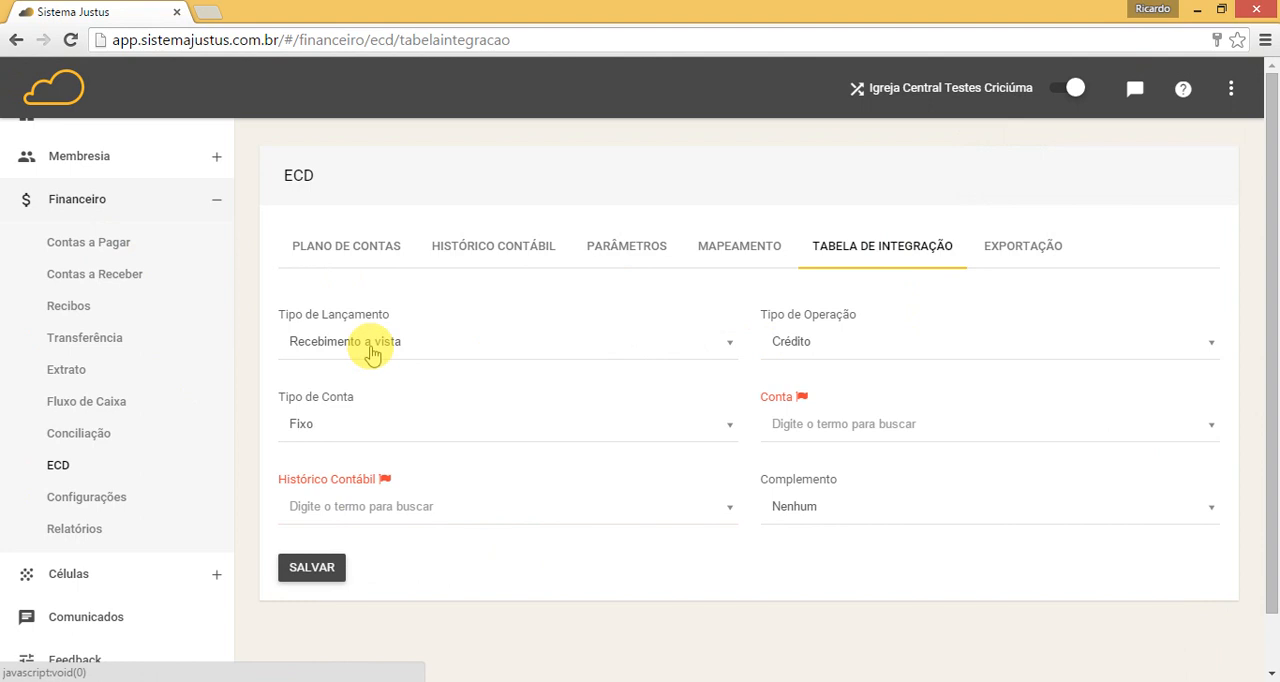
pyautogui.click(372, 352)
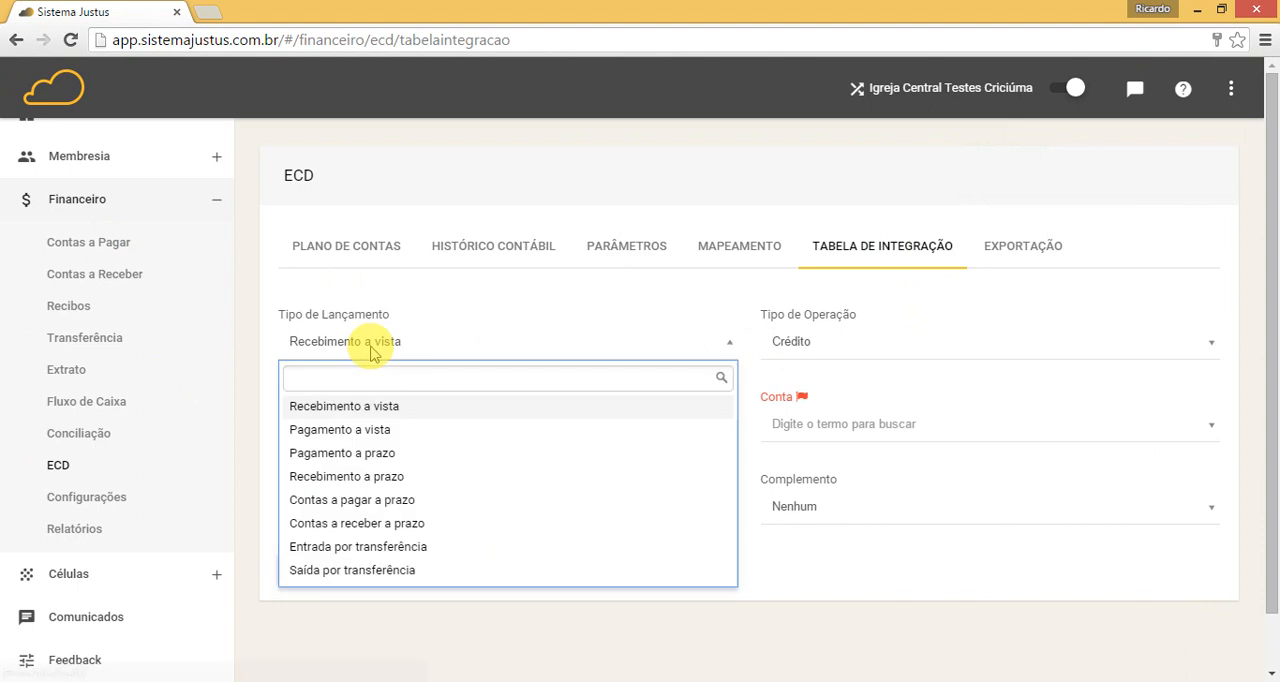
pyautogui.click(404, 414)
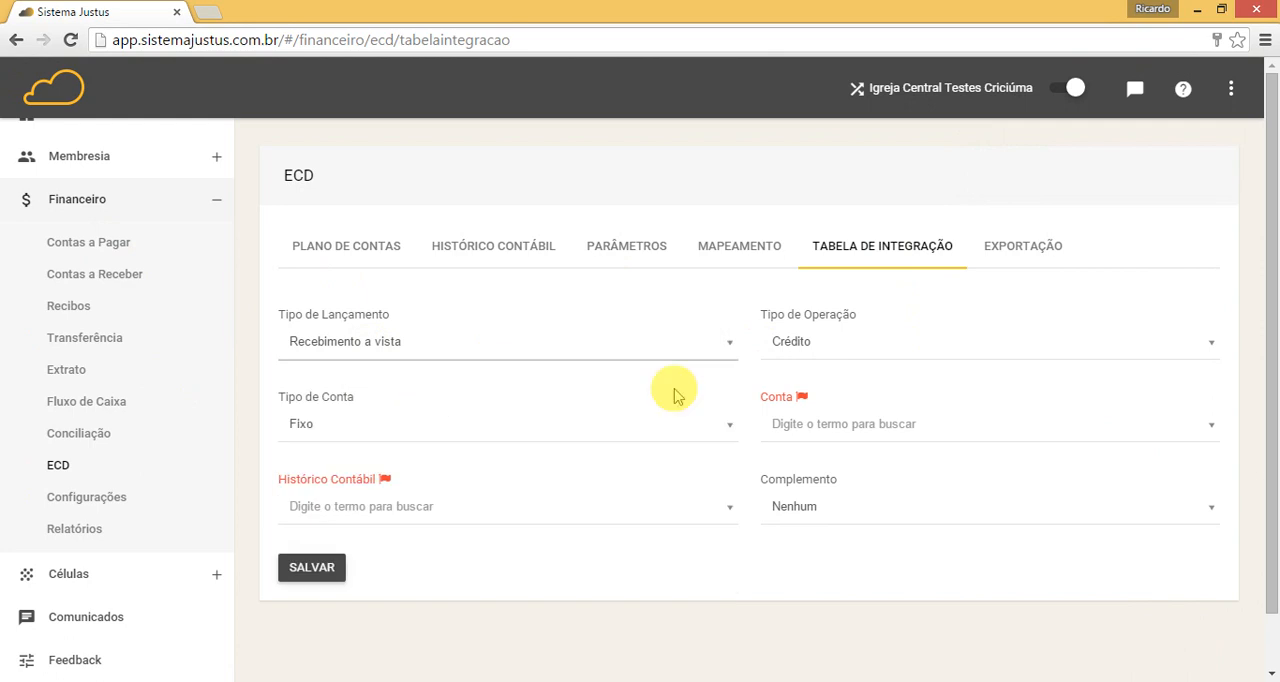
pyautogui.click(843, 345)
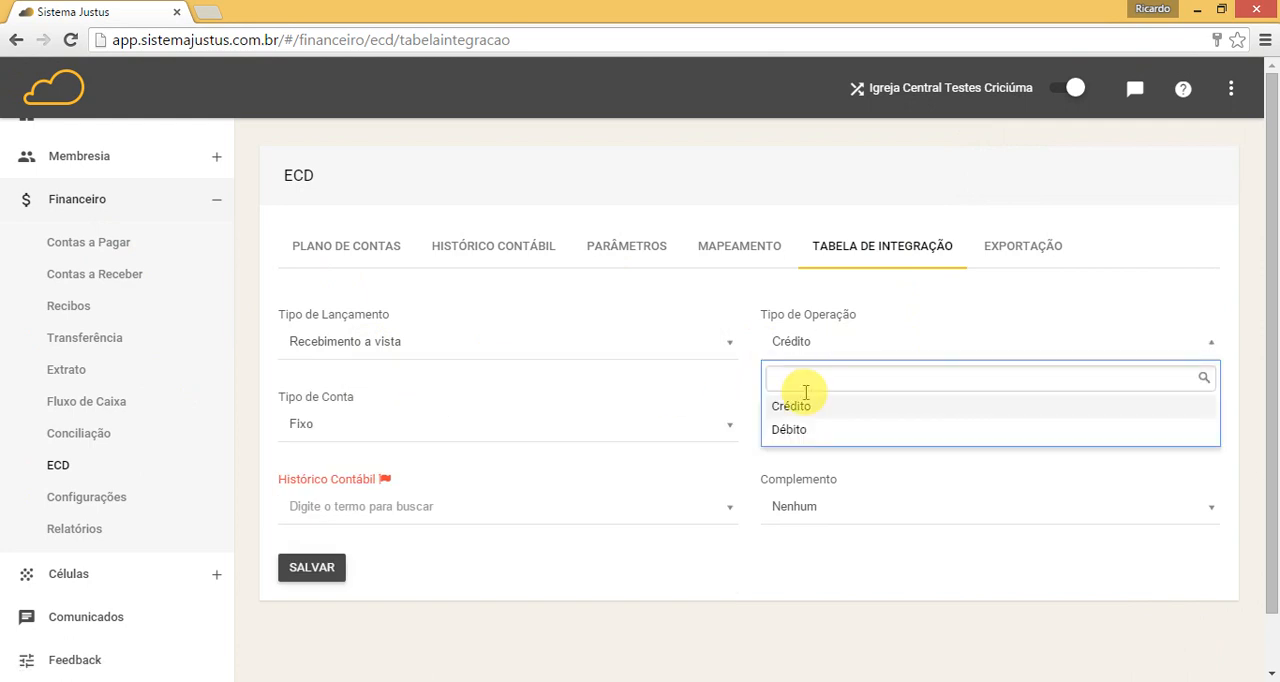
pyautogui.click(771, 430)
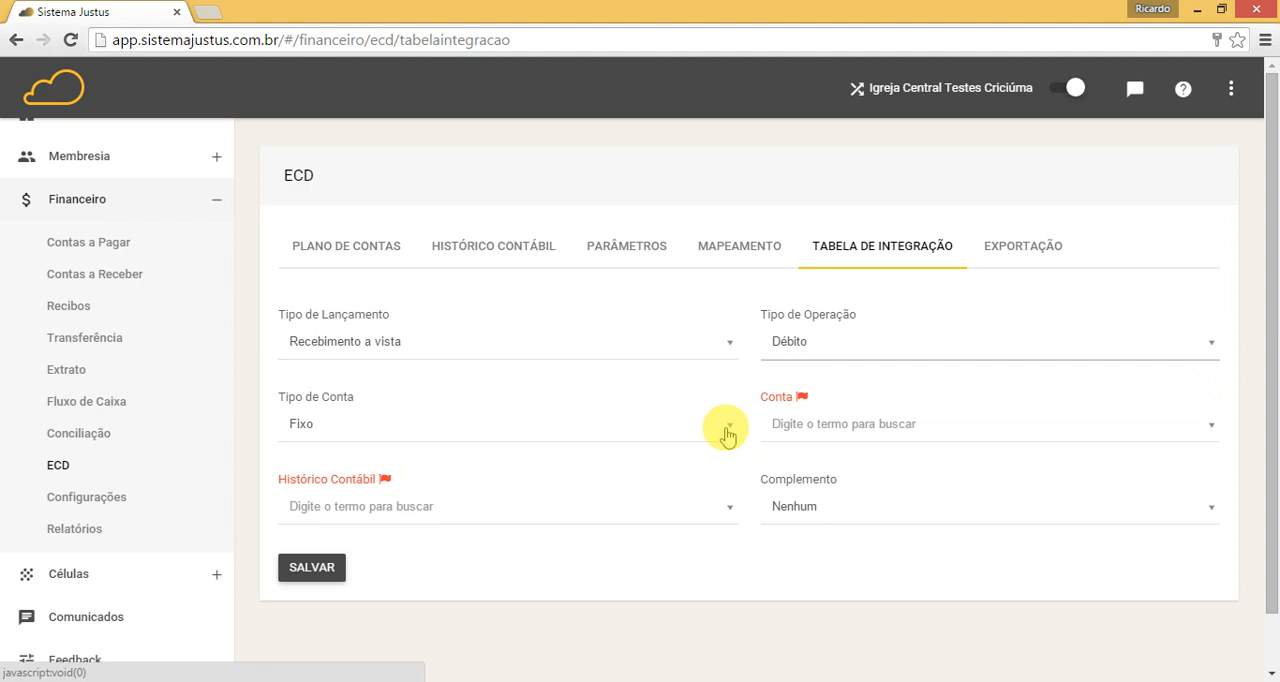
pyautogui.click(729, 428)
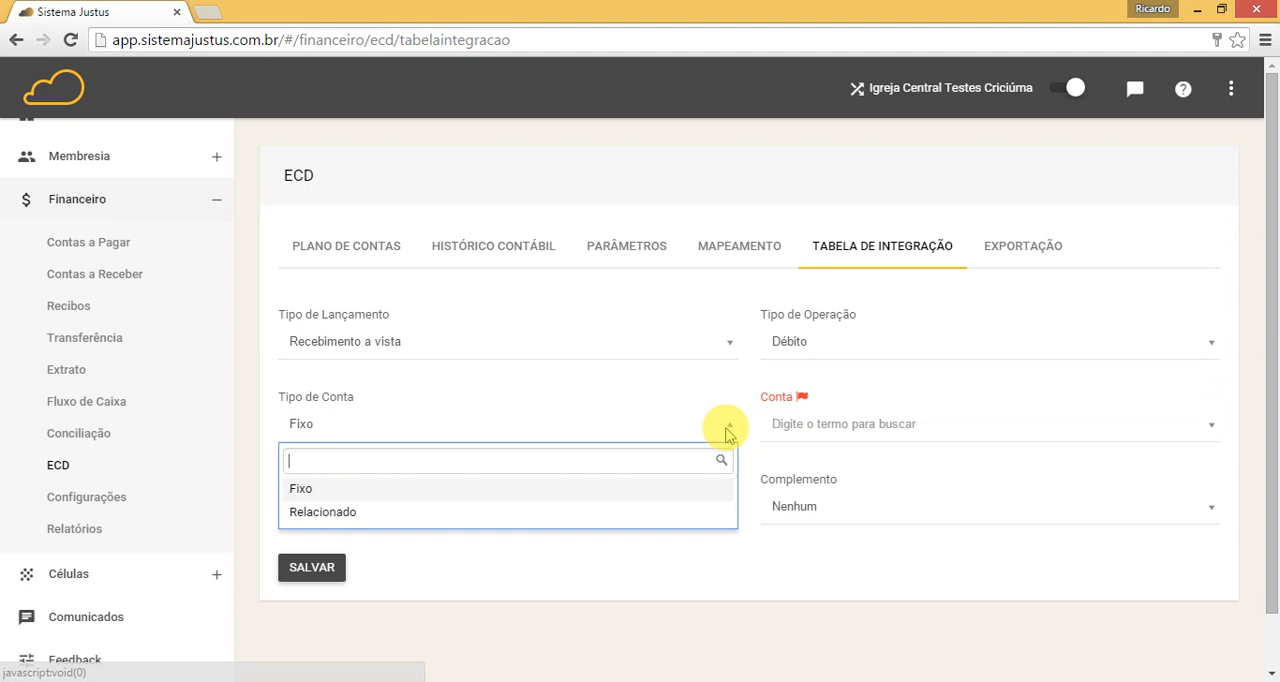
pyautogui.click(310, 513)
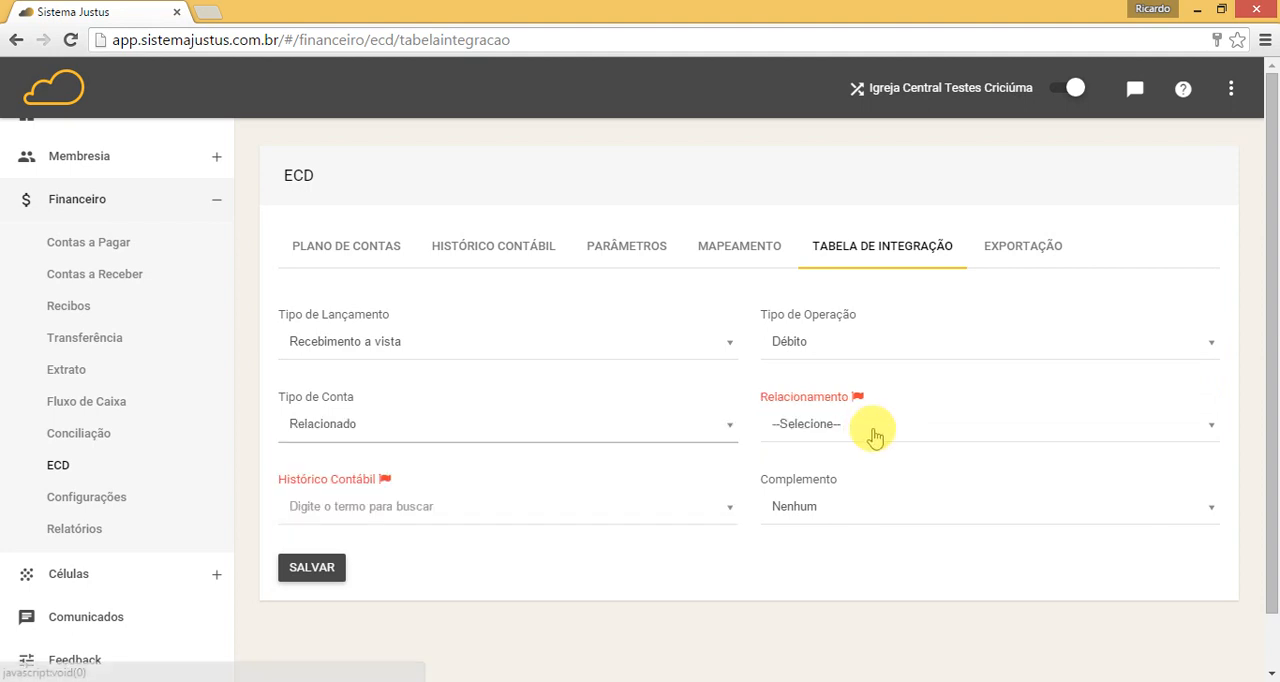
pyautogui.click(866, 430)
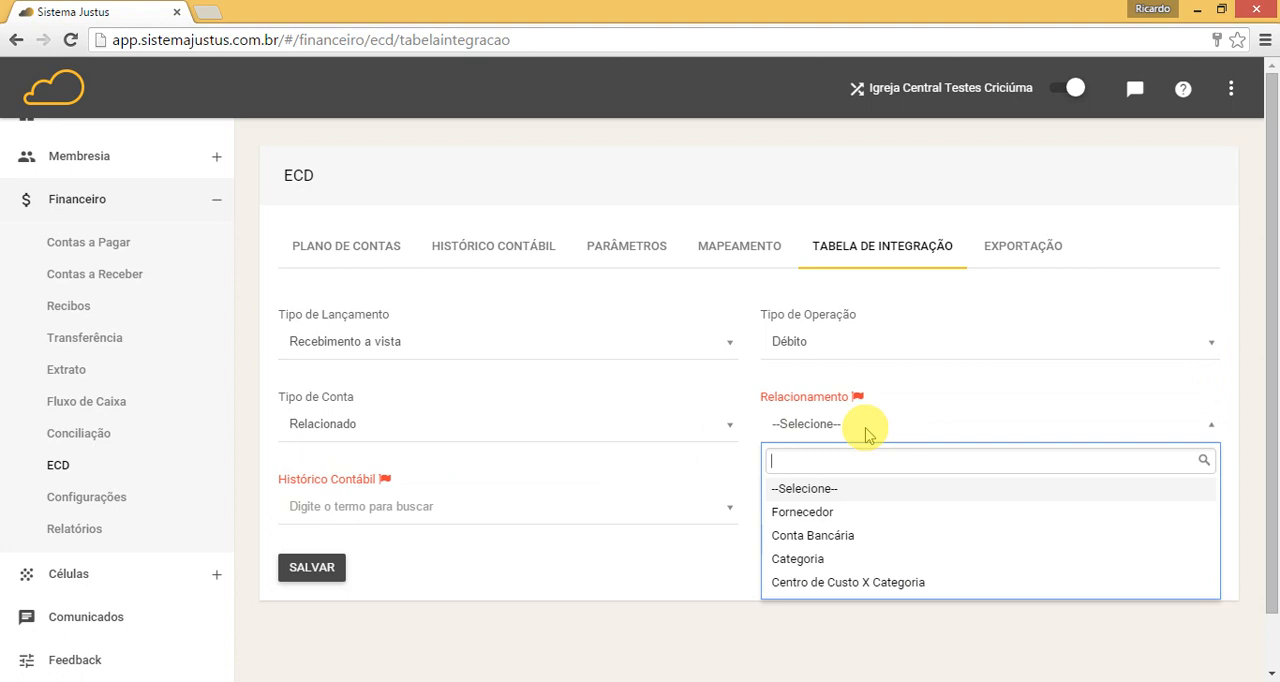
pyautogui.click(800, 557)
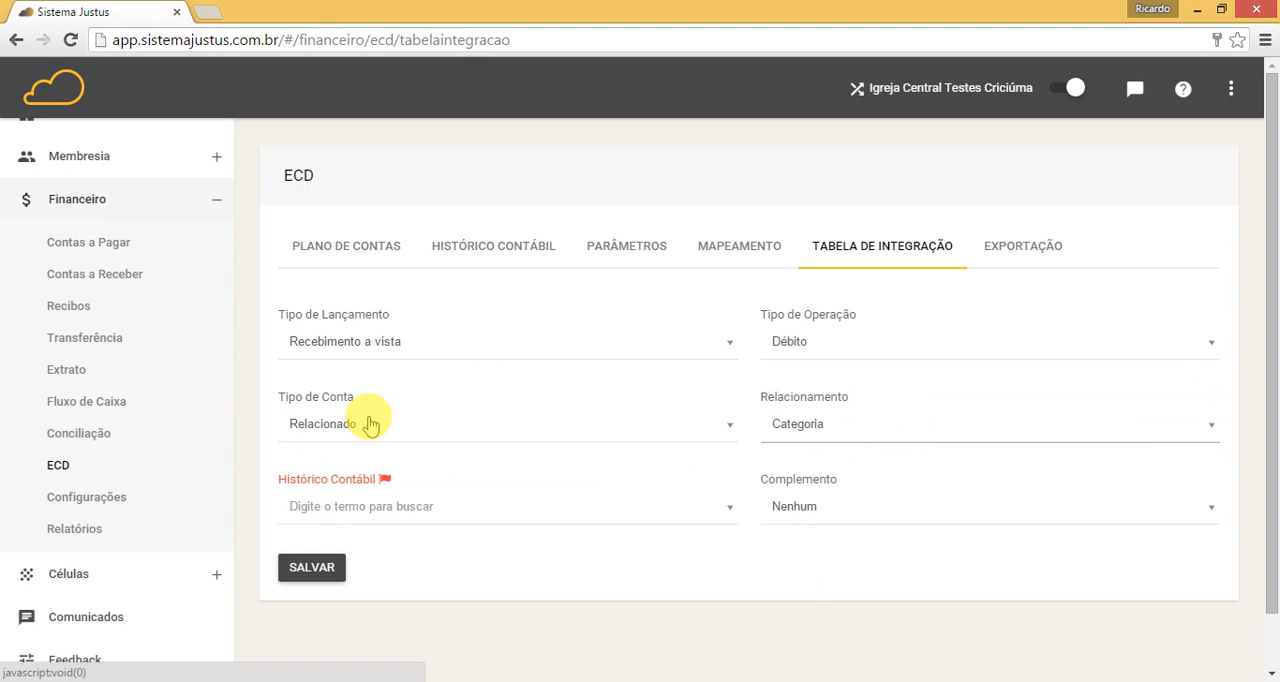
# Step: Set the entry's Histórico Contábil to "Ref. Recebimento #" and Complemento to "Descrição da movimentação", and save it
pyautogui.click(396, 506)
pyautogui.click(348, 595)
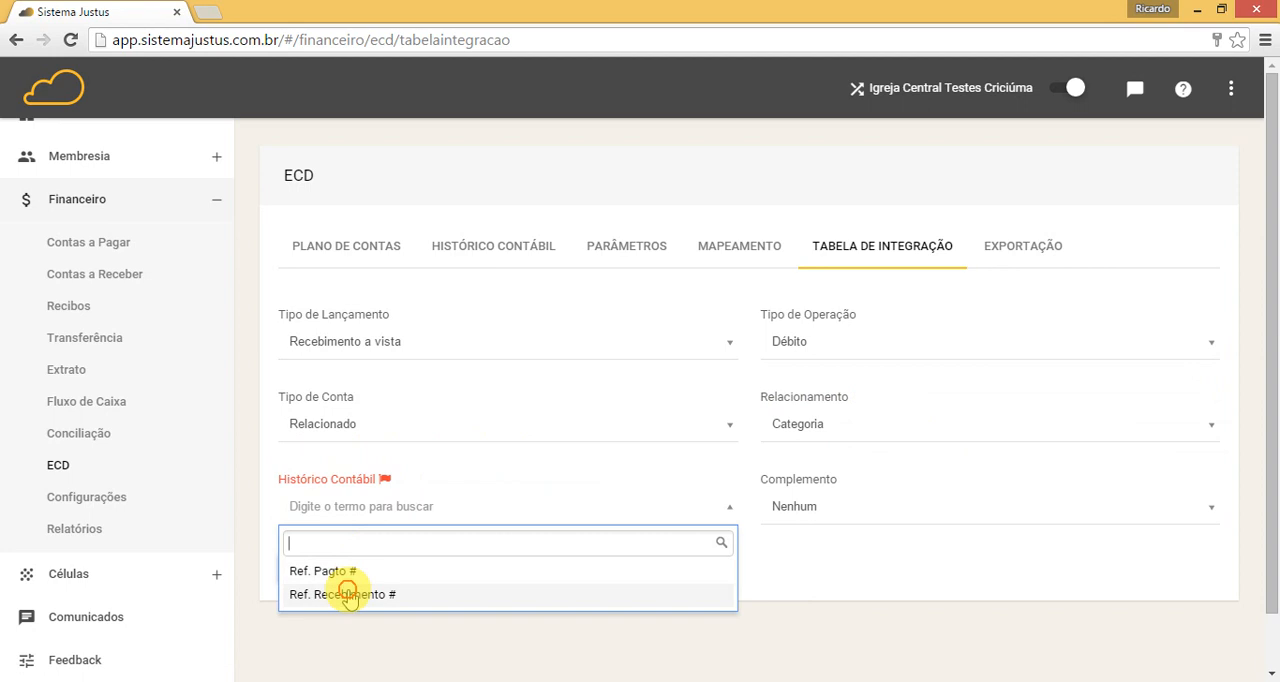
pyautogui.click(348, 595)
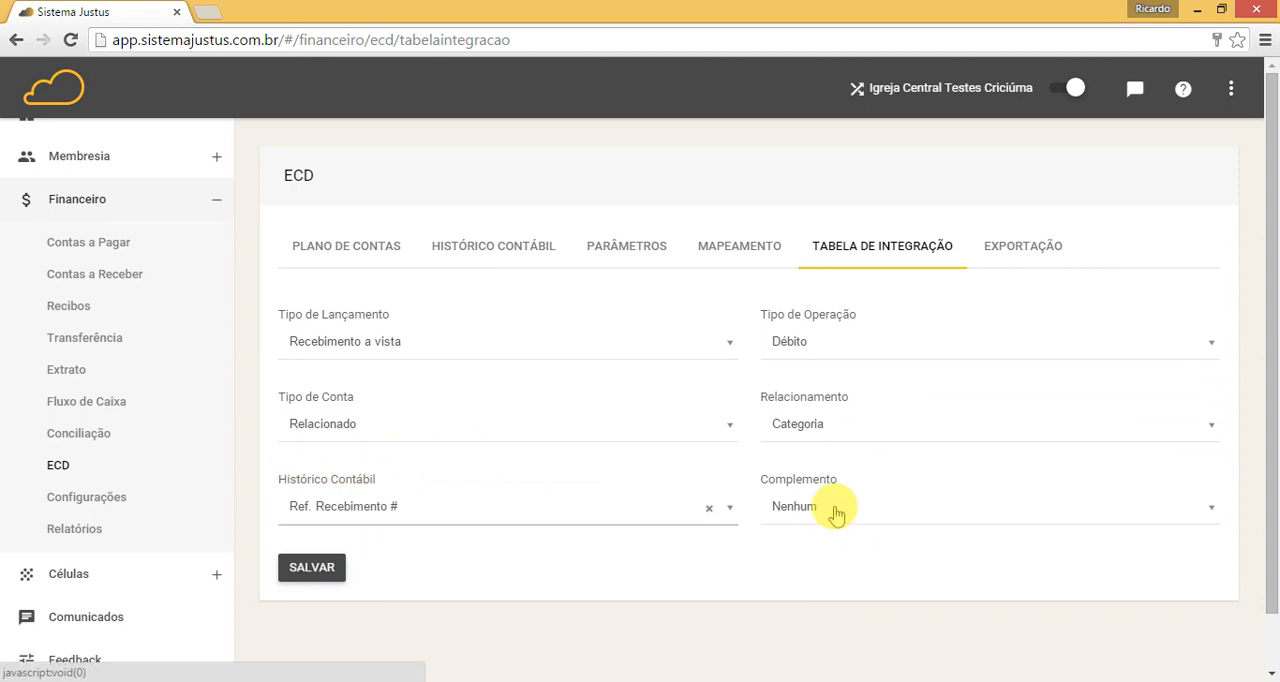
pyautogui.click(836, 512)
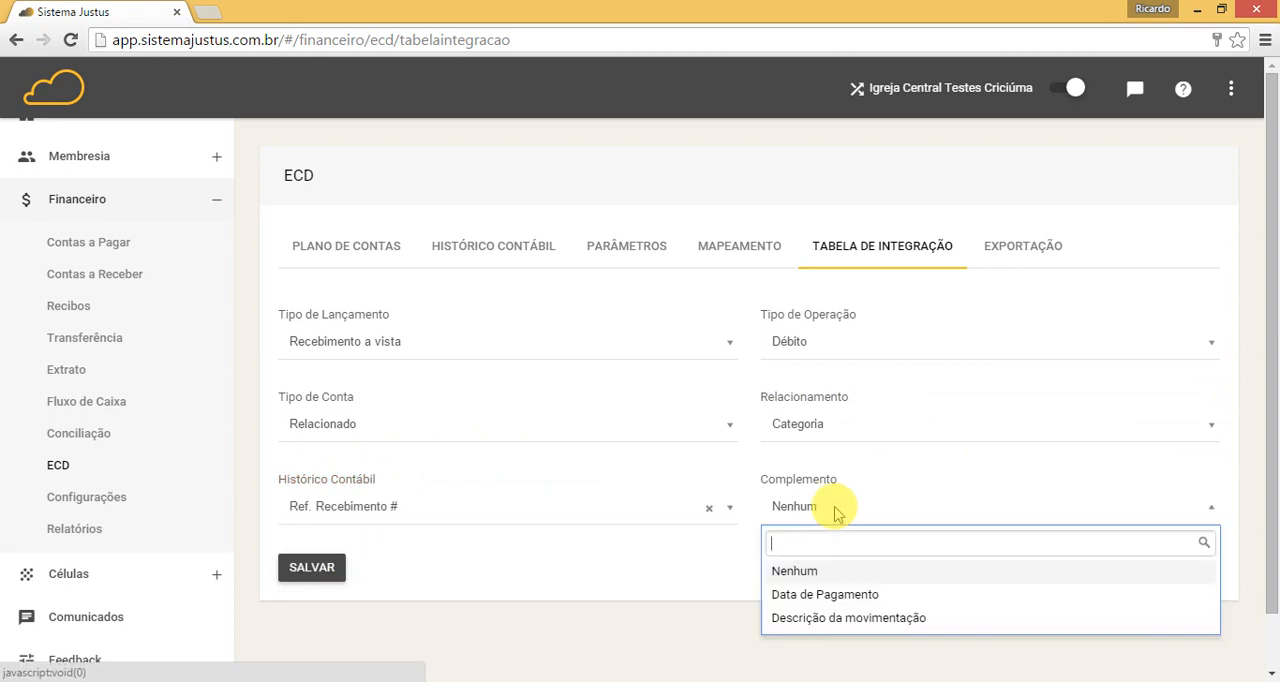
pyautogui.click(812, 619)
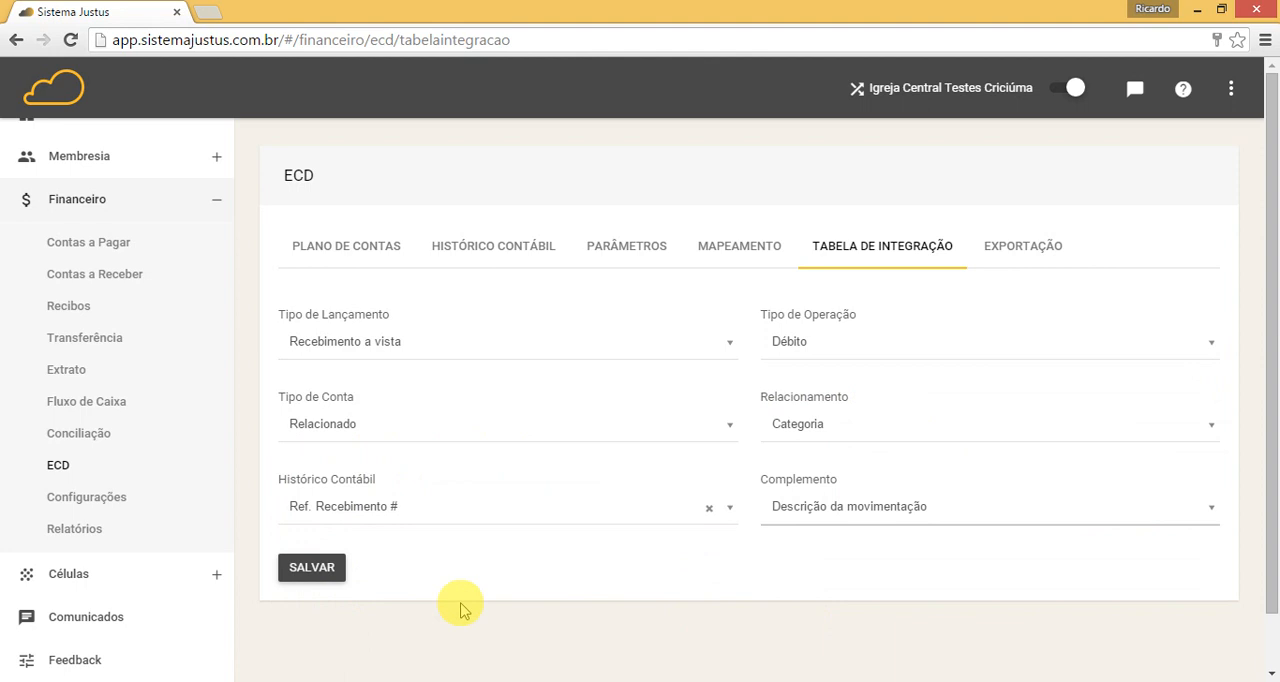
pyautogui.click(326, 572)
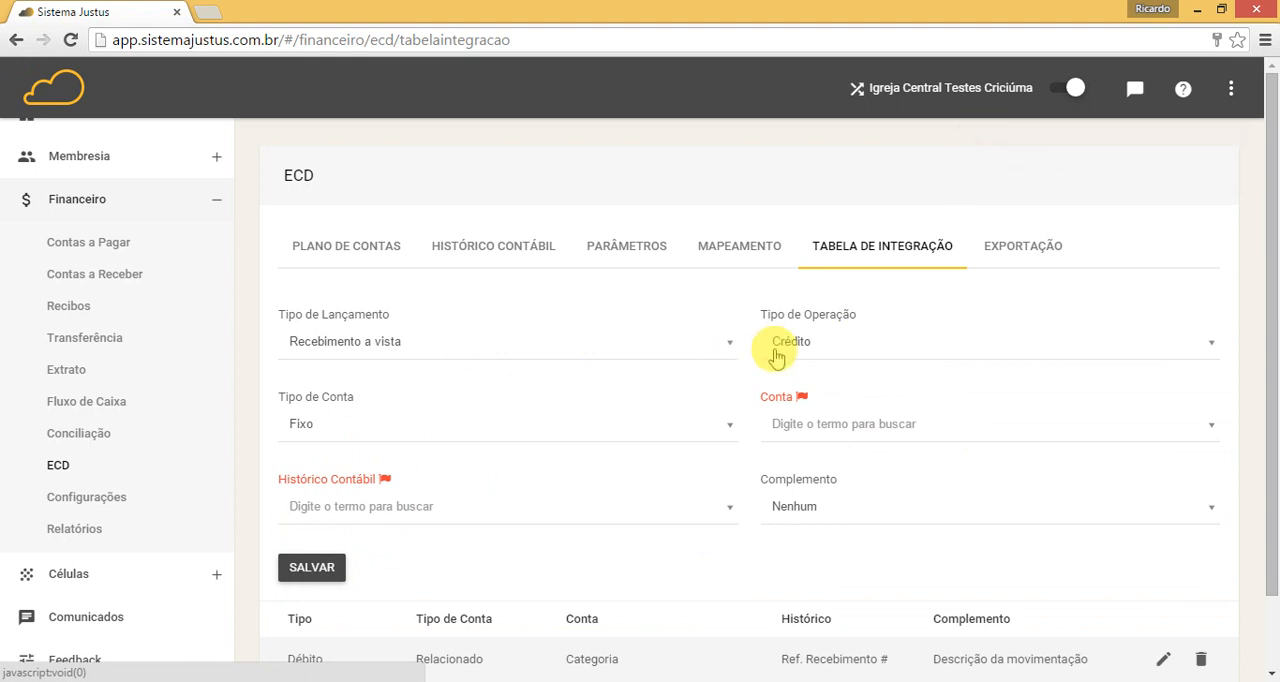
pyautogui.click(727, 430)
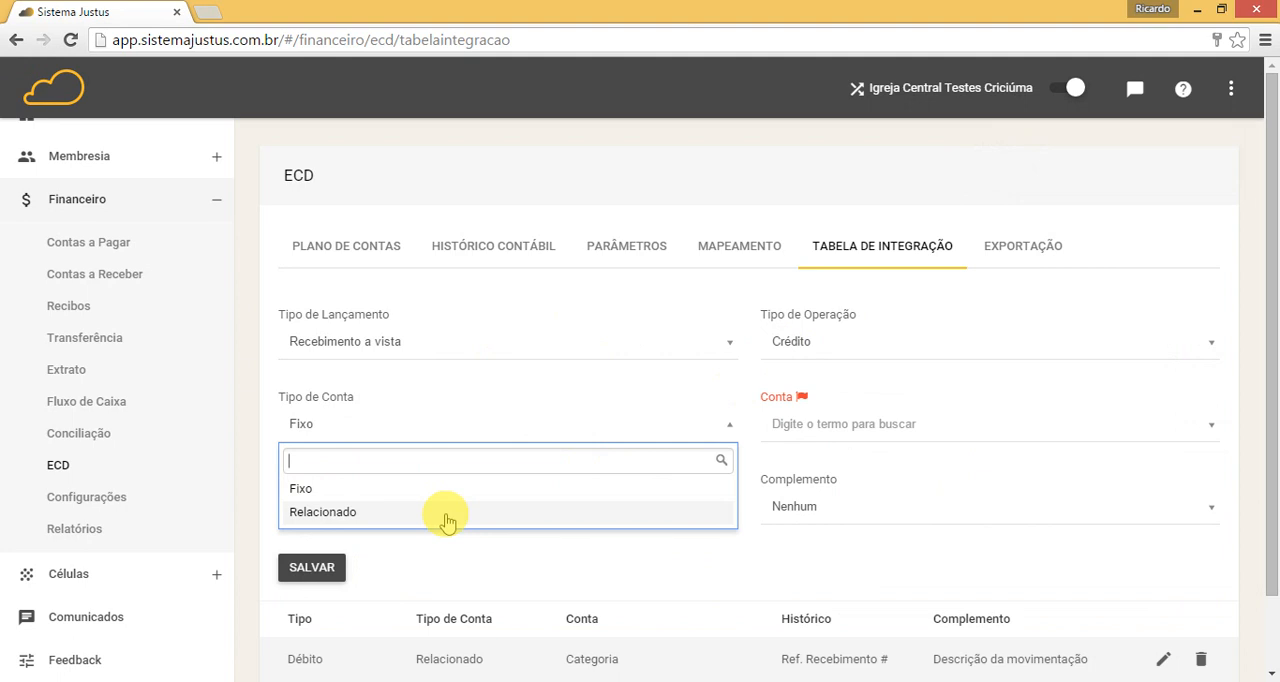
pyautogui.click(447, 516)
pyautogui.click(810, 430)
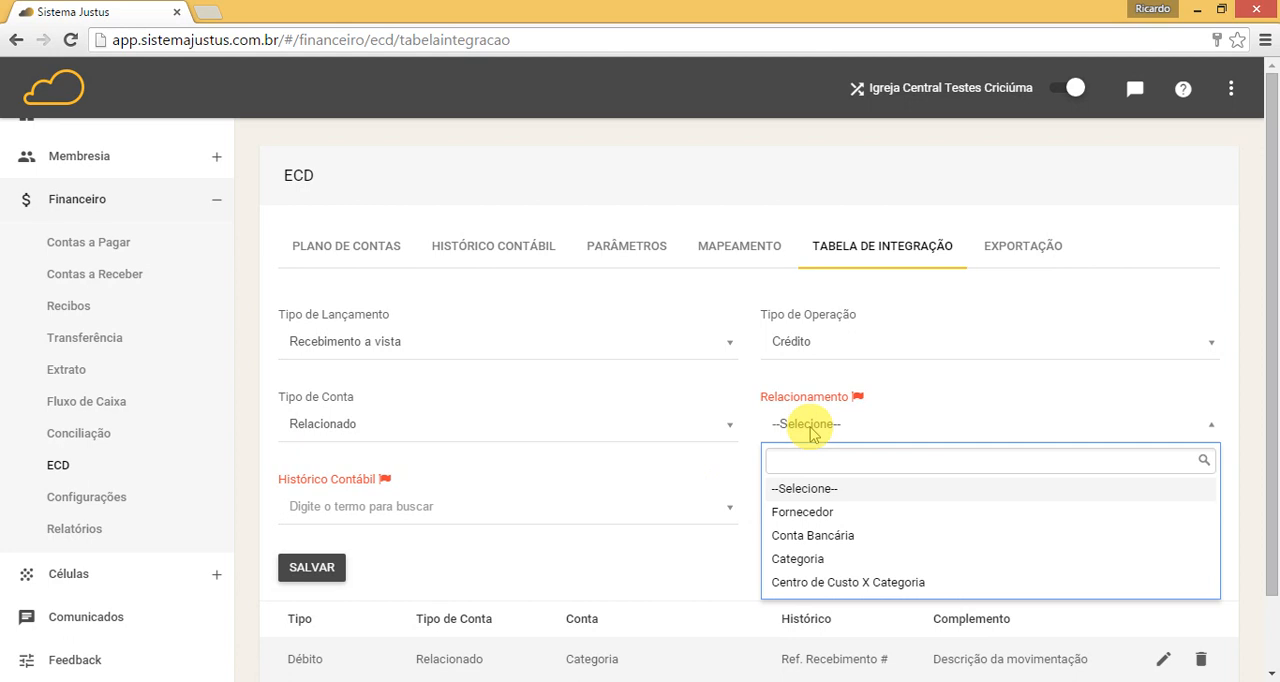
pyautogui.click(812, 430)
# Step: Edit the saved Débito integration entry, change its Relacionamento to Conta Bancária and save it
pyautogui.moveTo(1268, 354); pyautogui.dragTo(1258, 533)
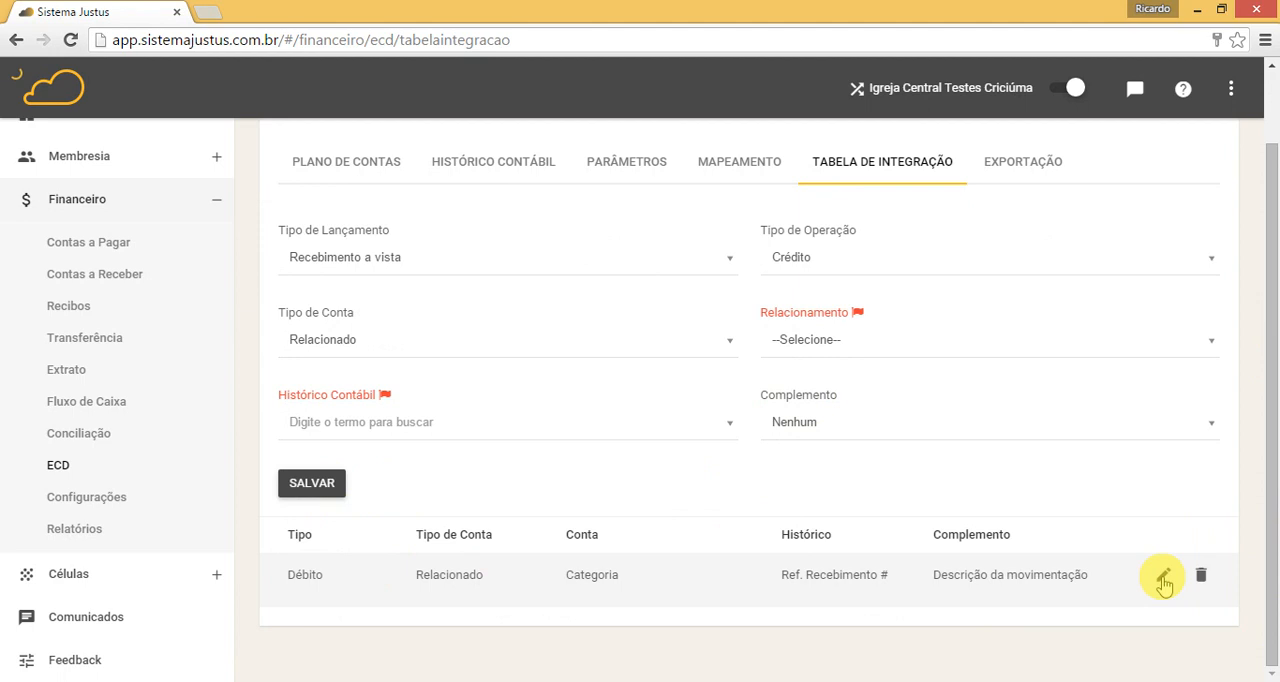
pyautogui.click(1163, 579)
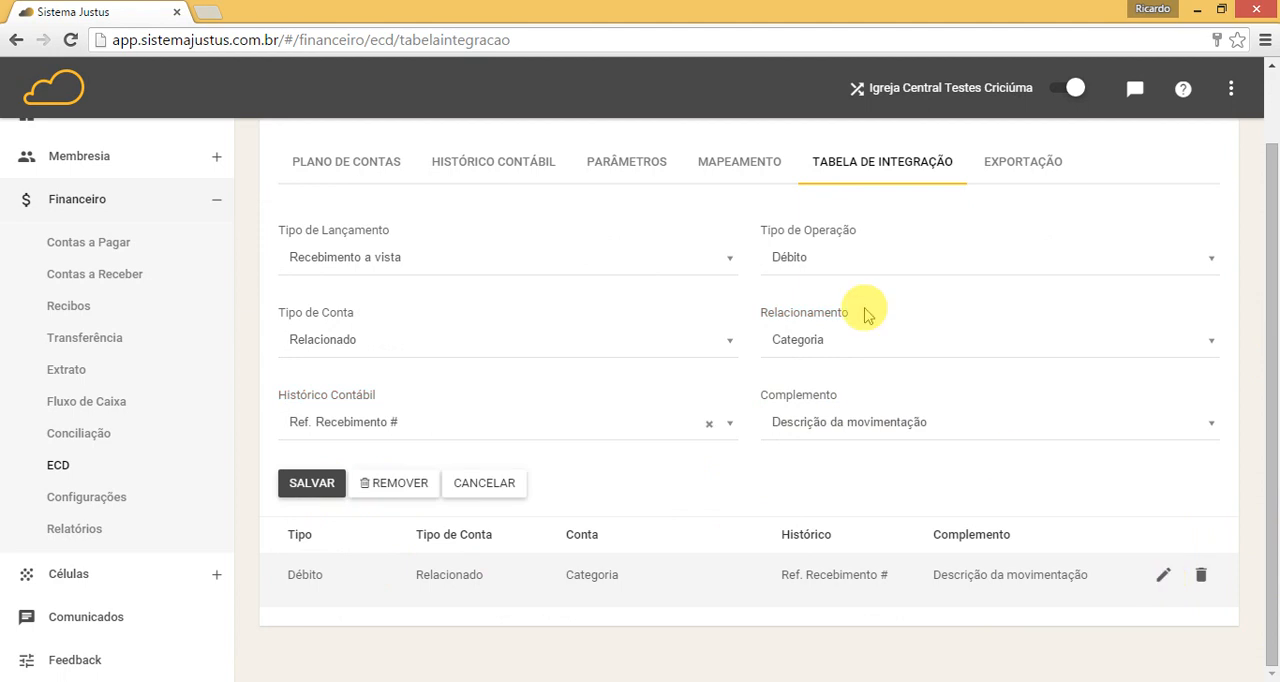
pyautogui.click(785, 342)
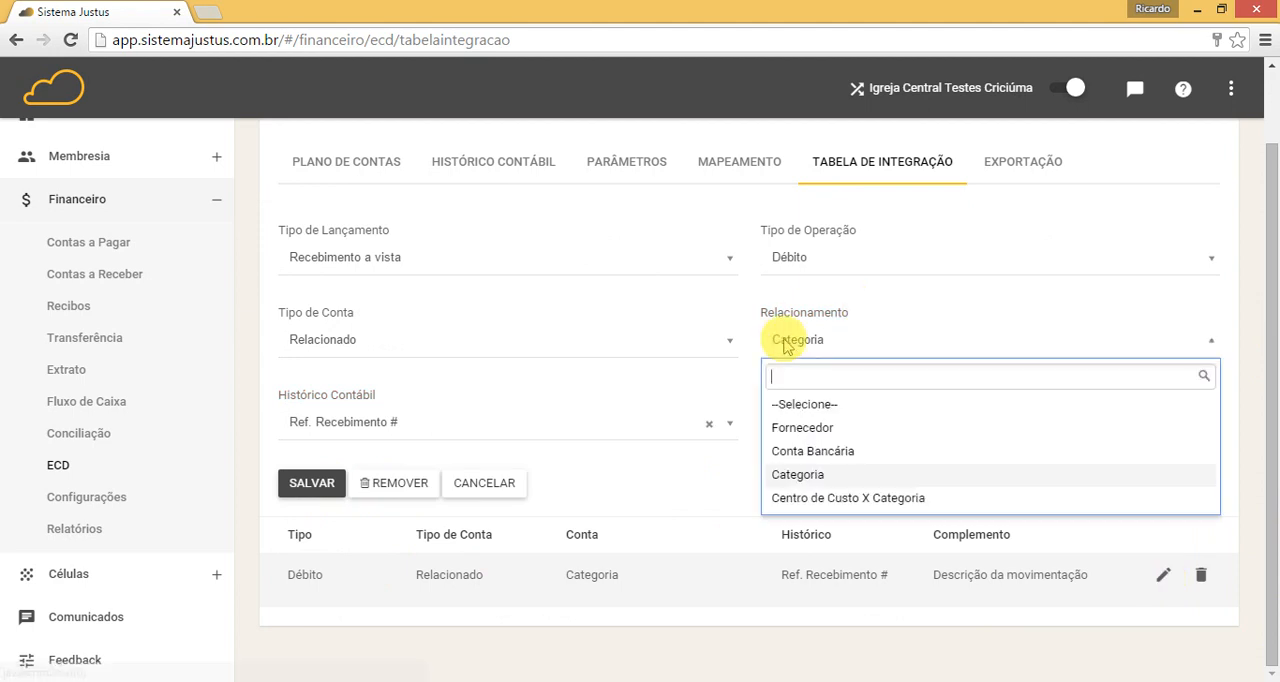
pyautogui.click(808, 451)
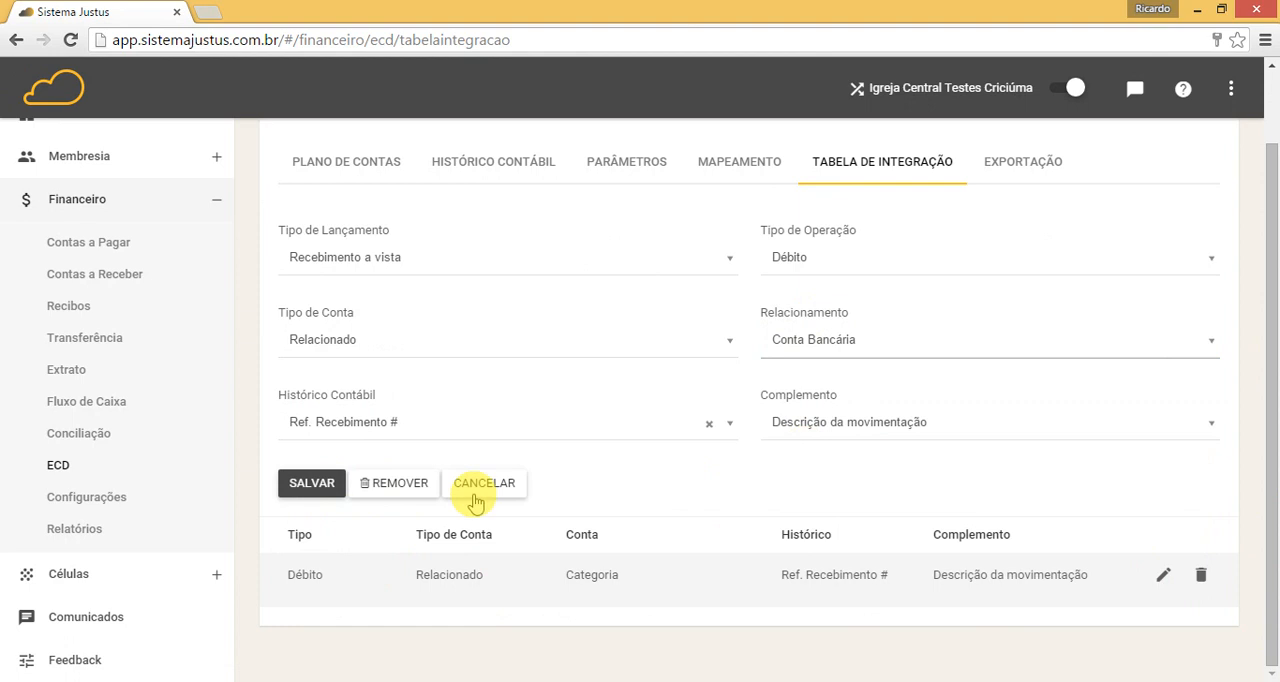
pyautogui.click(312, 485)
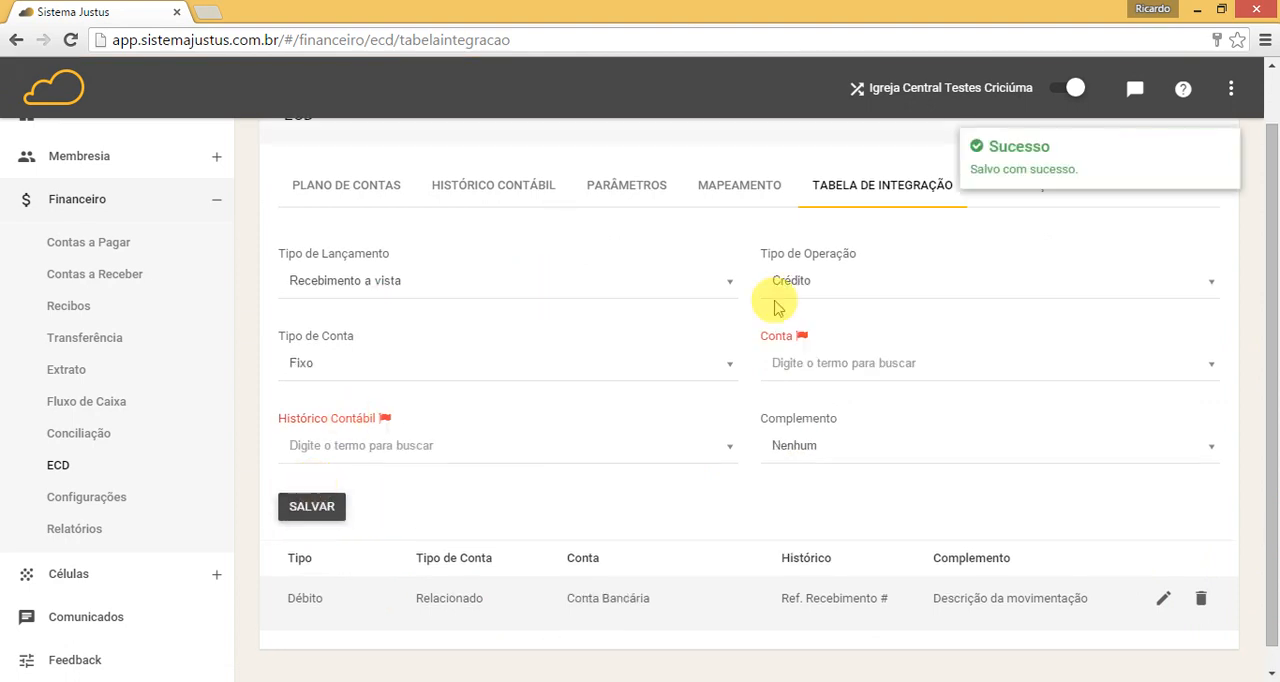
# Step: Define the Recebimento a vista Crédito entry with Tipo de Conta Relacionado and Relacionamento Categoria
pyautogui.click(608, 366)
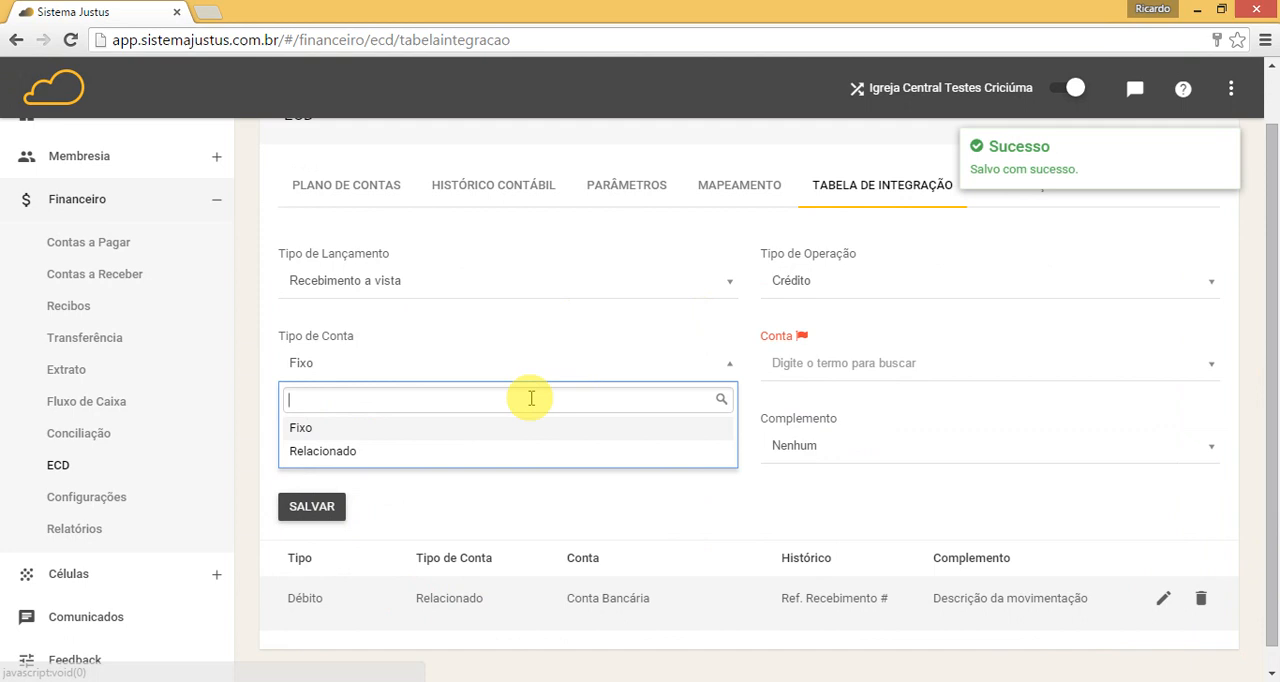
pyautogui.click(362, 451)
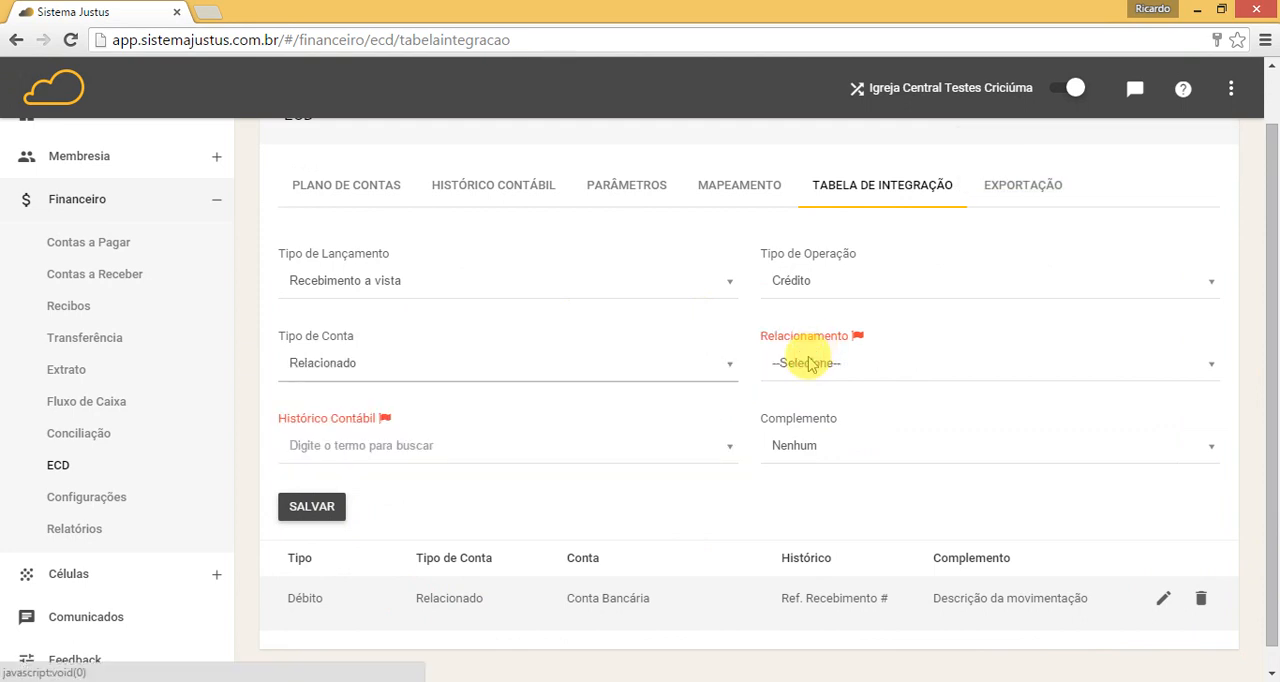
pyautogui.click(810, 364)
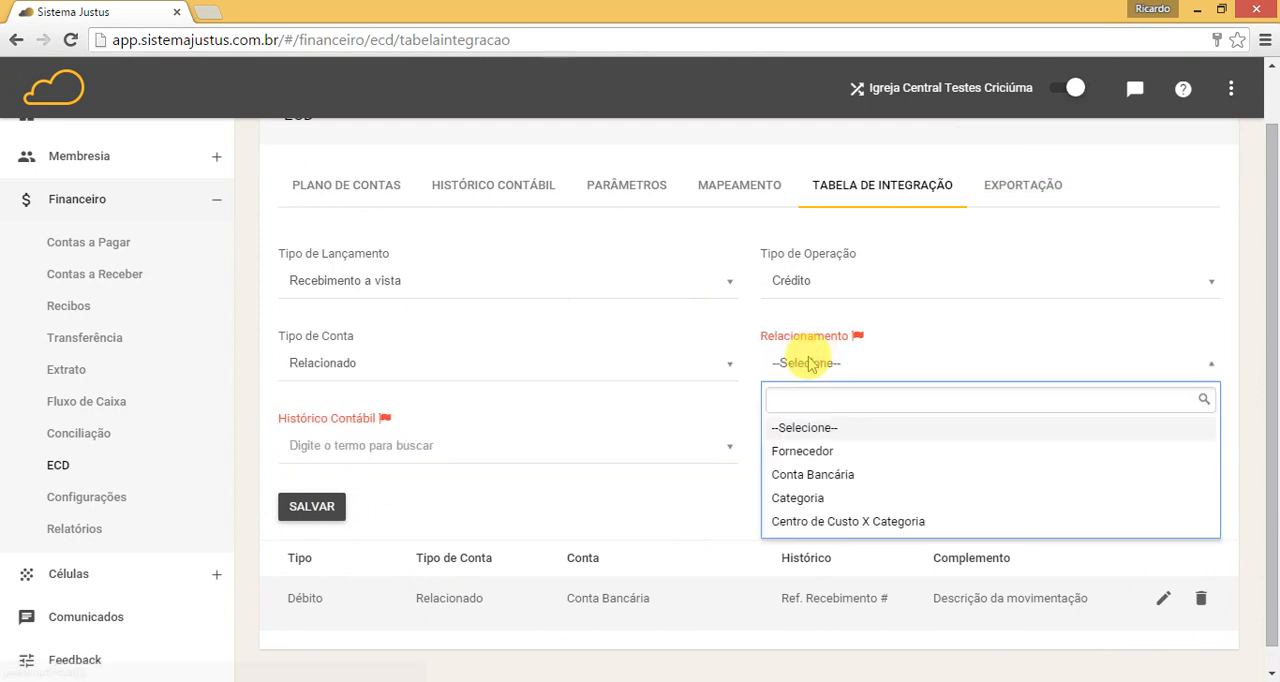
pyautogui.click(800, 499)
# Step: Set the Crédito receipt entry's Histórico Contábil to "Ref. Recebimento #" and Complemento to "Descrição da movimentação", and save it
pyautogui.click(666, 450)
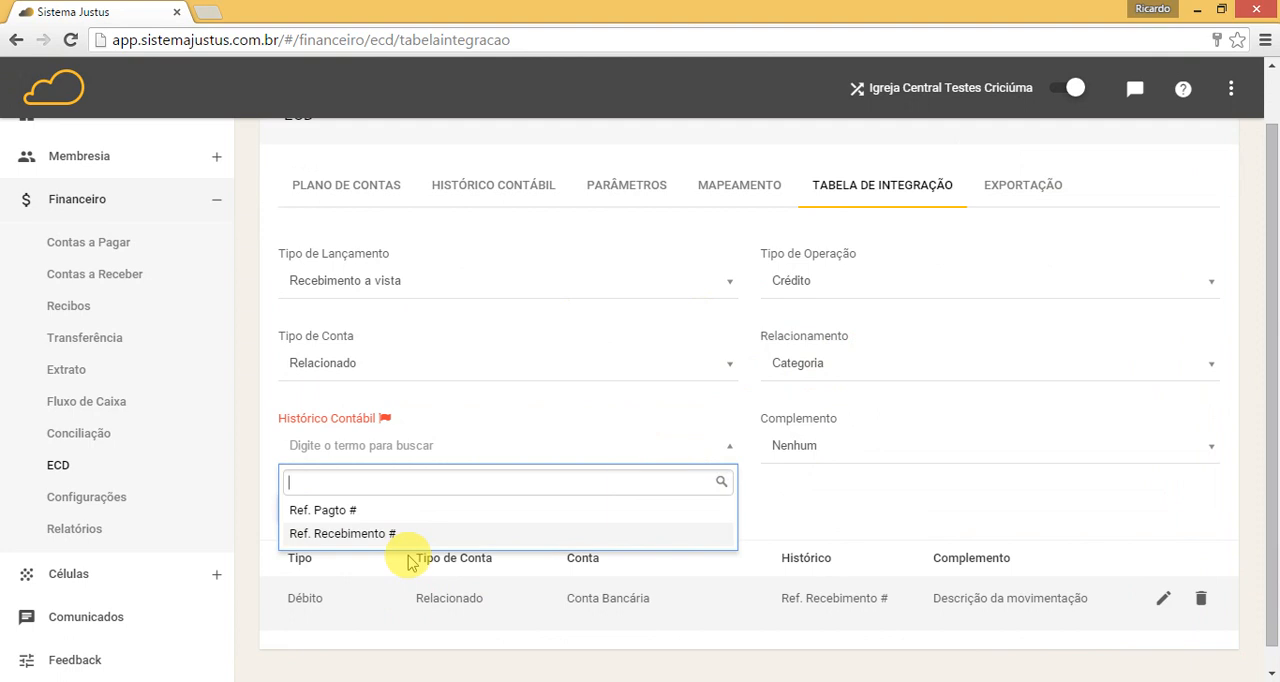
pyautogui.click(337, 534)
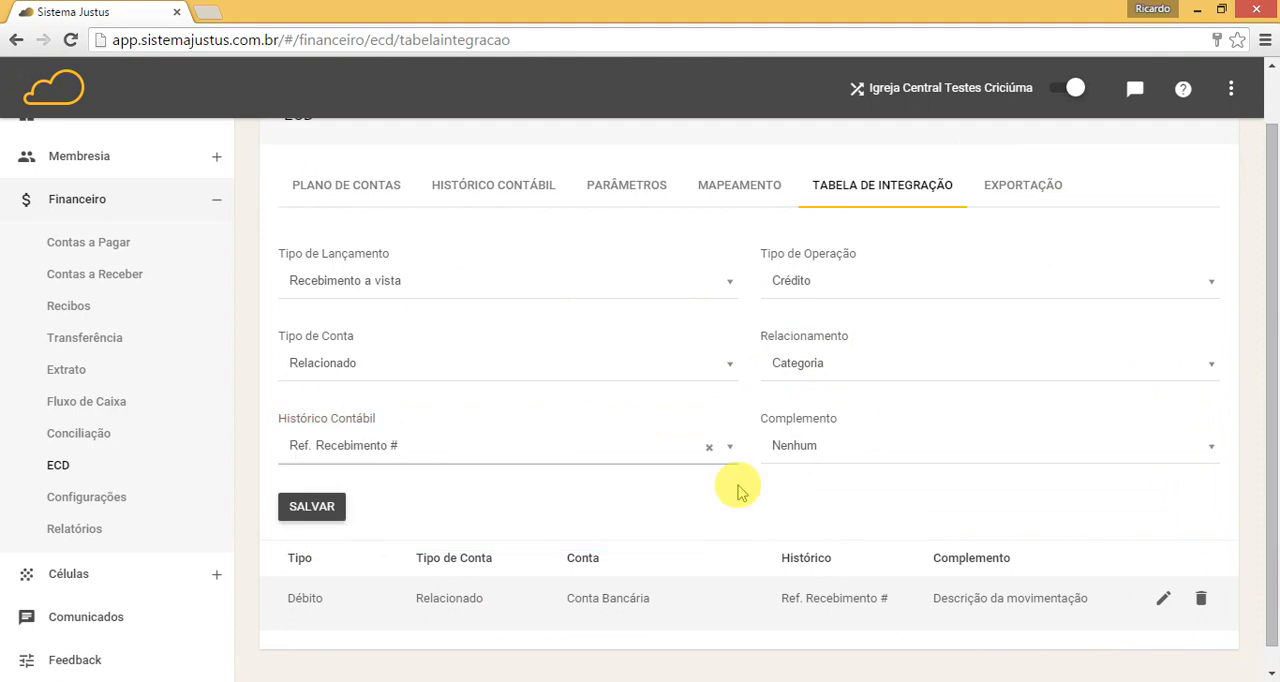
pyautogui.click(834, 446)
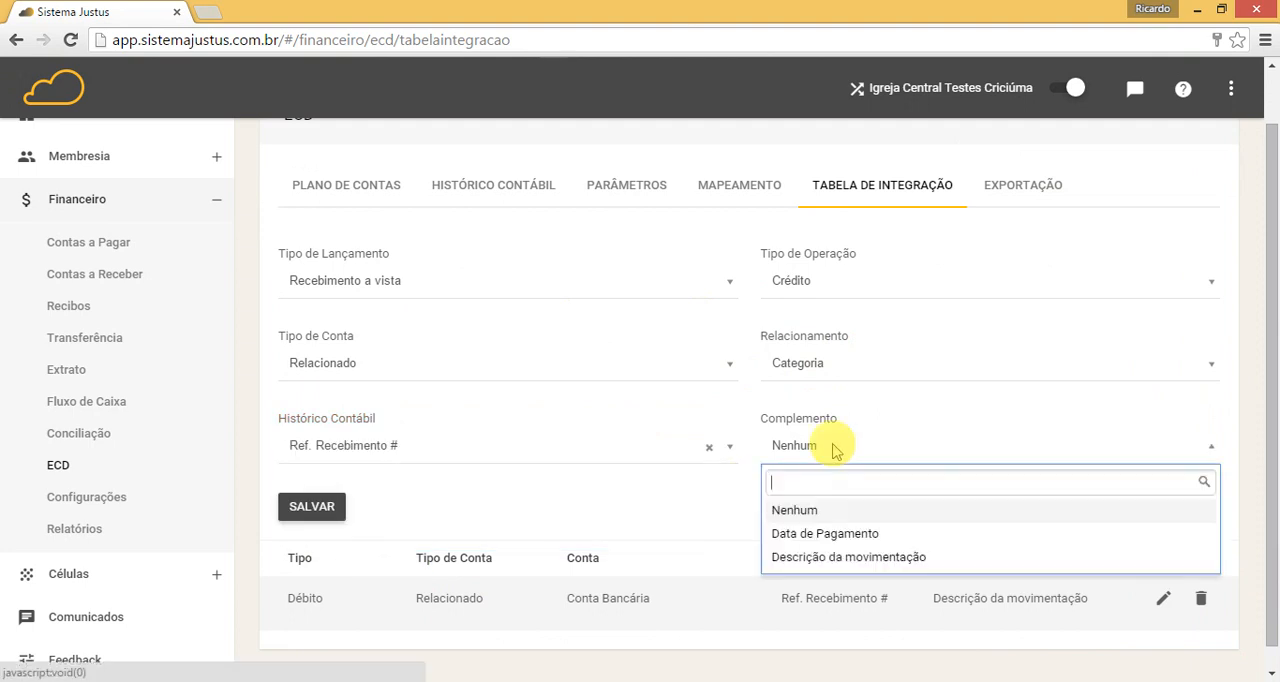
pyautogui.click(818, 558)
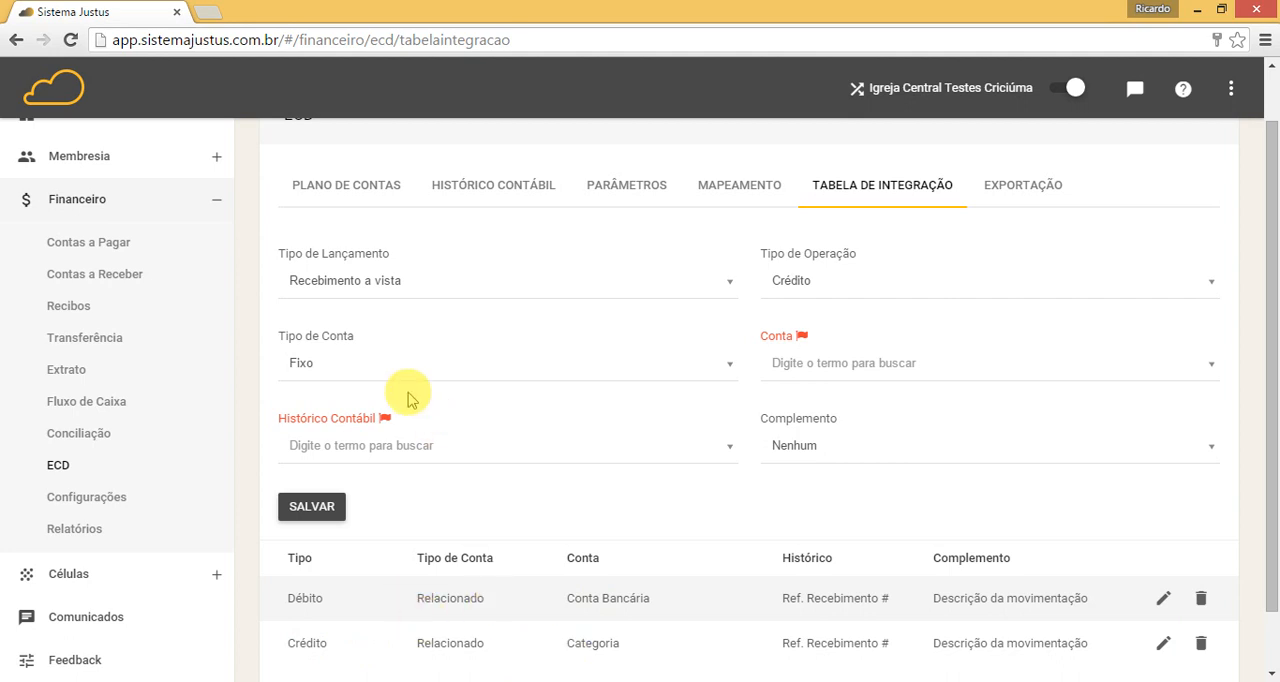
# Step: Define a Pagamento a vista entry as Débito with Tipo de Conta Relacionado and Relacionamento Conta Bancária
pyautogui.click(388, 281)
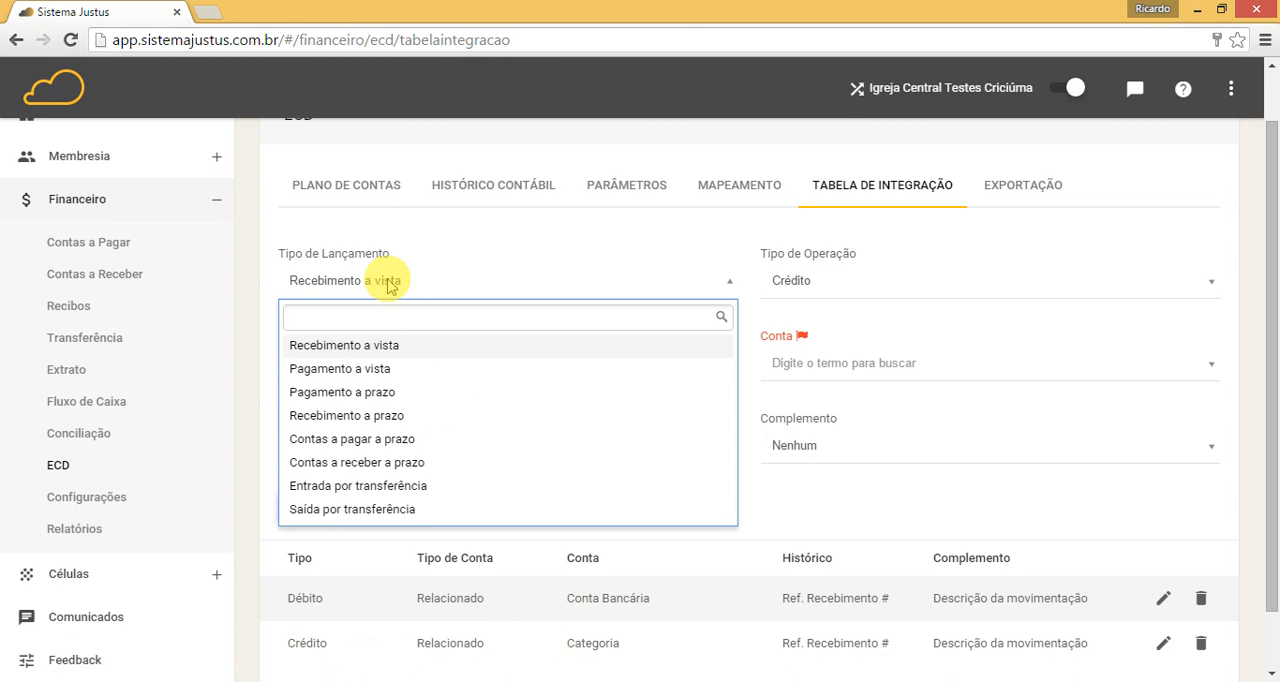
pyautogui.click(370, 370)
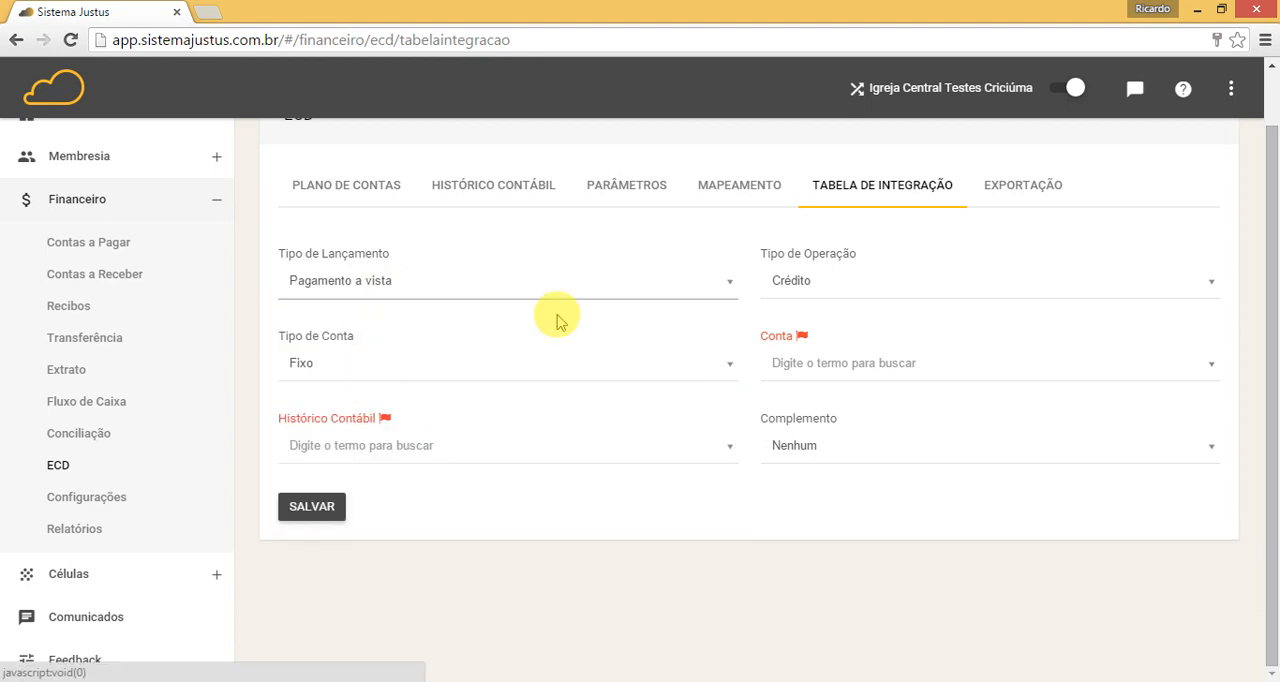
pyautogui.click(841, 286)
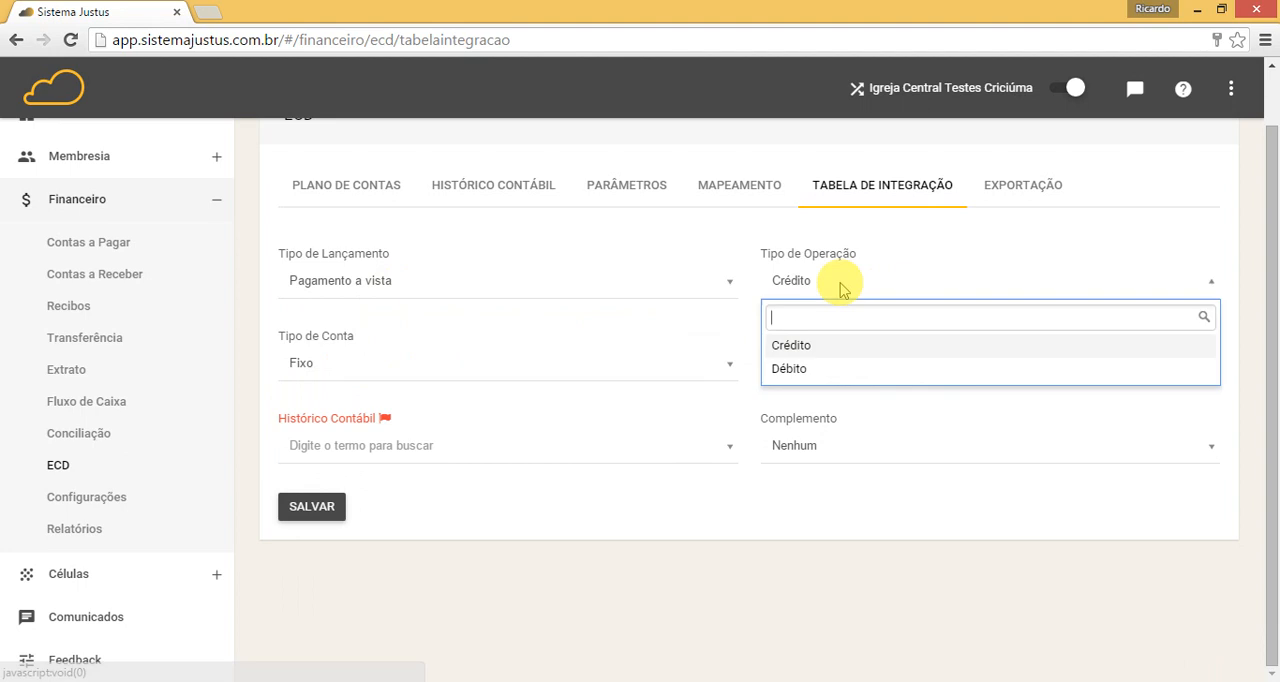
pyautogui.click(783, 370)
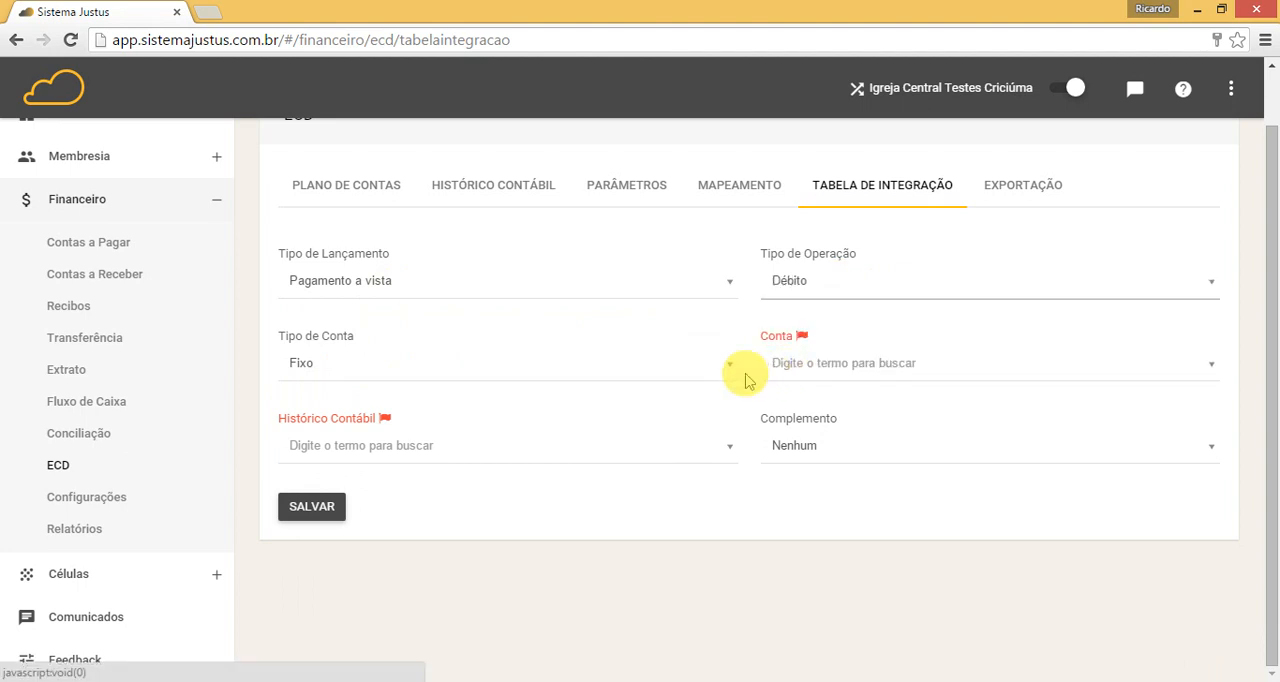
pyautogui.click(723, 366)
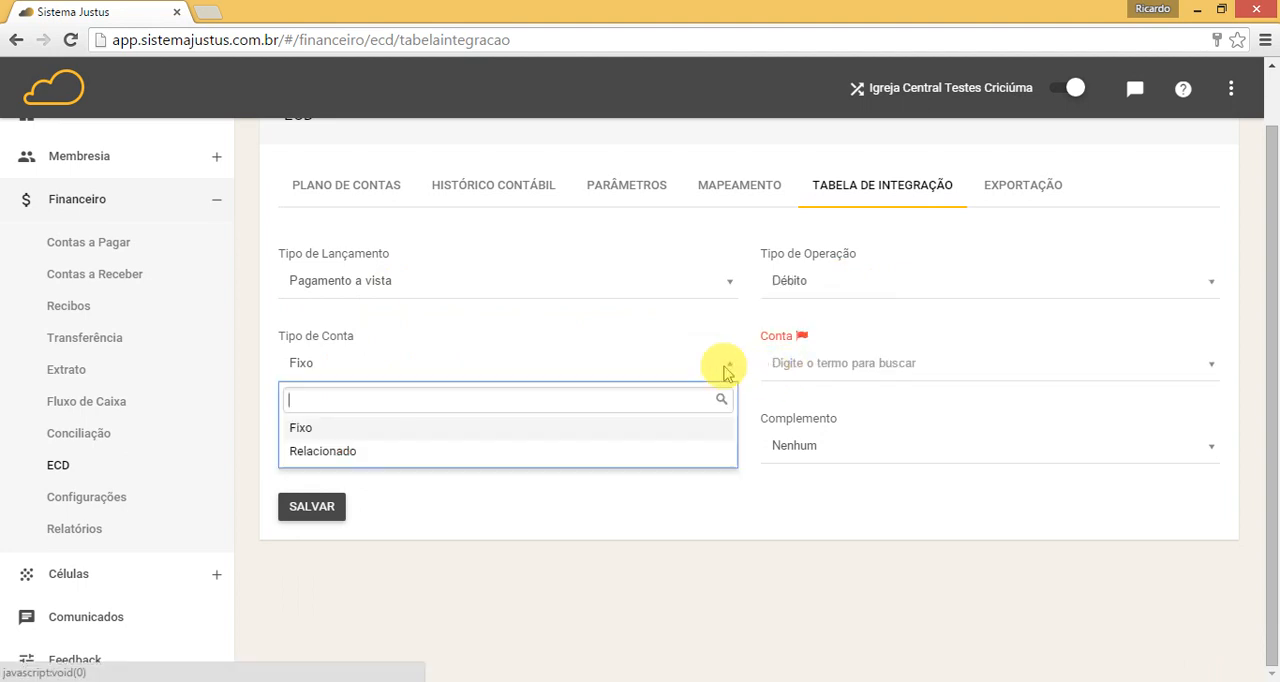
pyautogui.click(372, 453)
pyautogui.click(829, 363)
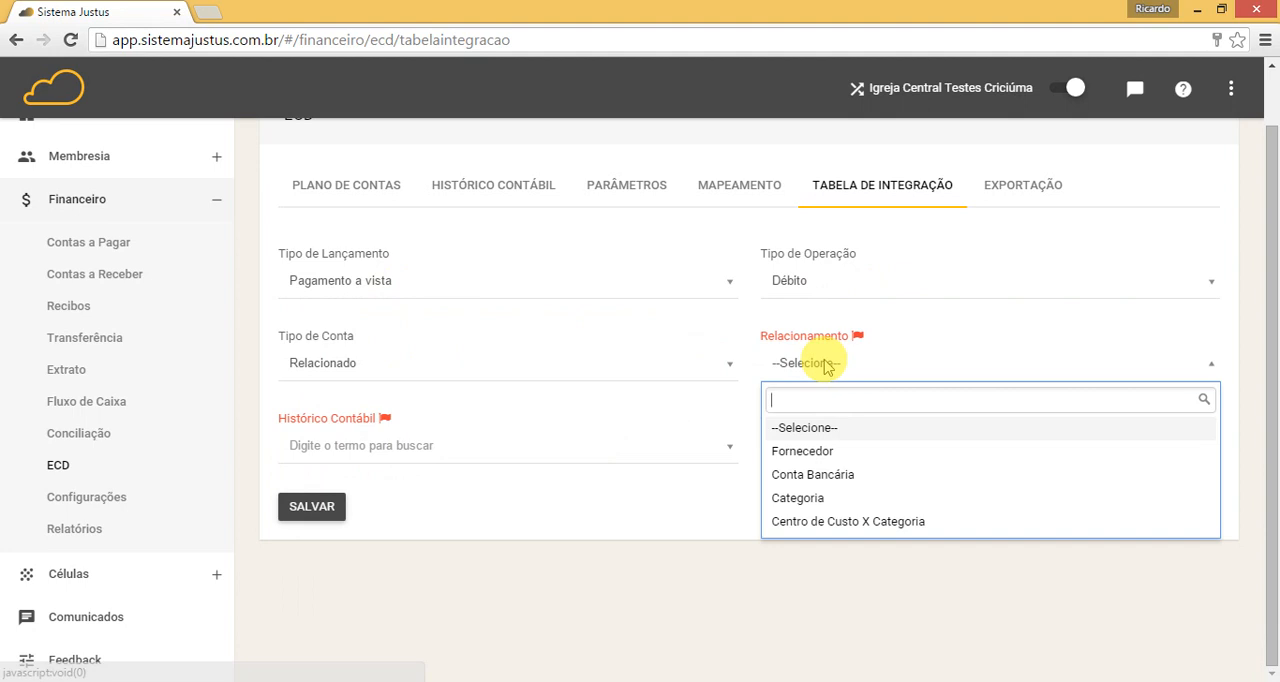
pyautogui.click(818, 476)
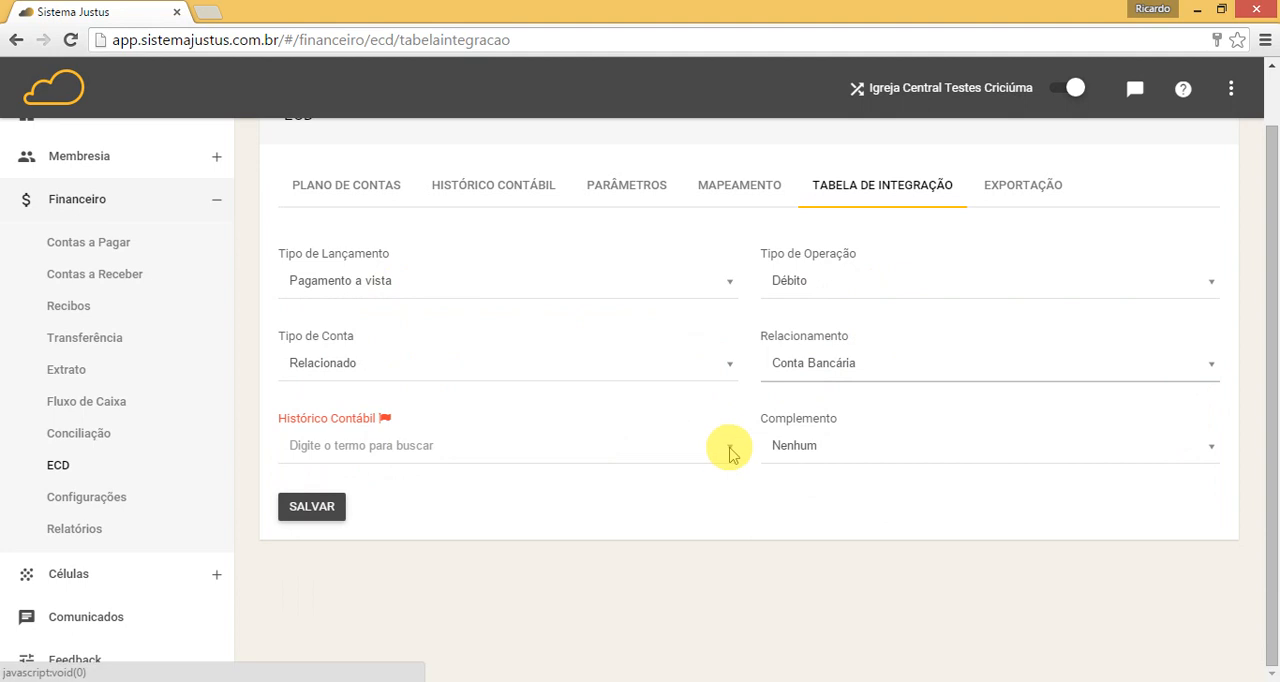
# Step: Set the Débito payment entry's Histórico Contábil to "Ref. Pagto #" and Complemento to "Descrição da movimentação", and save it
pyautogui.click(728, 450)
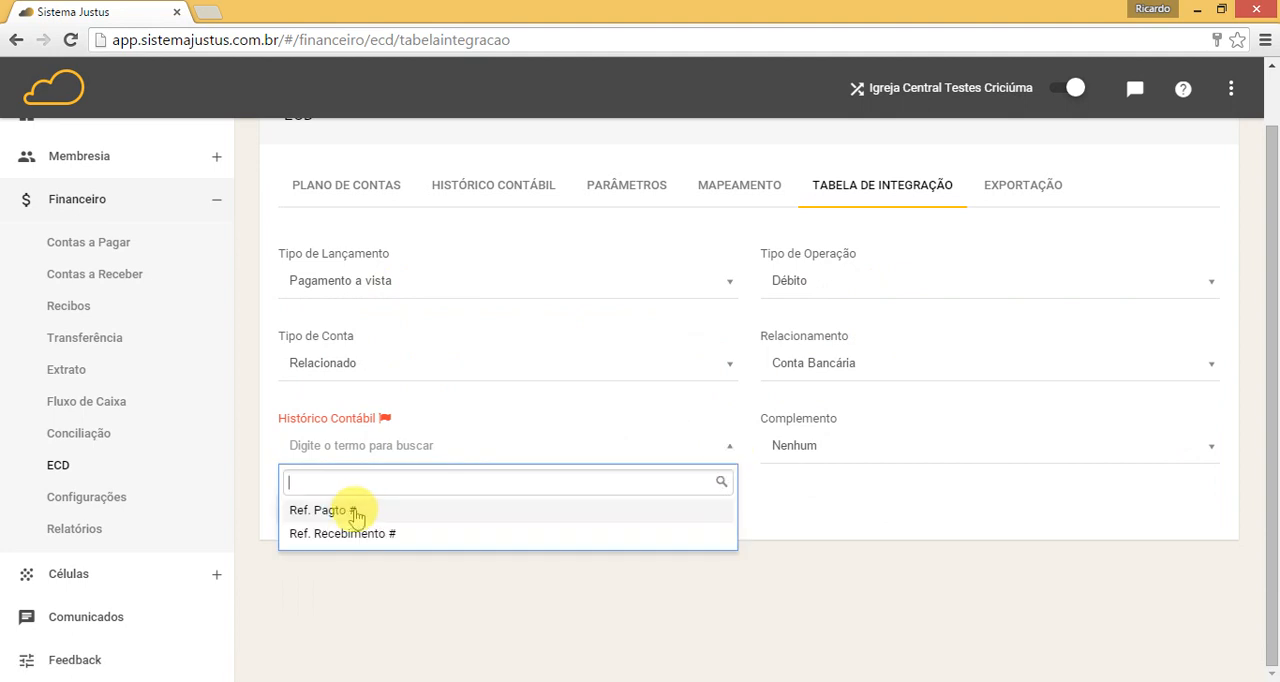
pyautogui.click(320, 510)
pyautogui.click(839, 458)
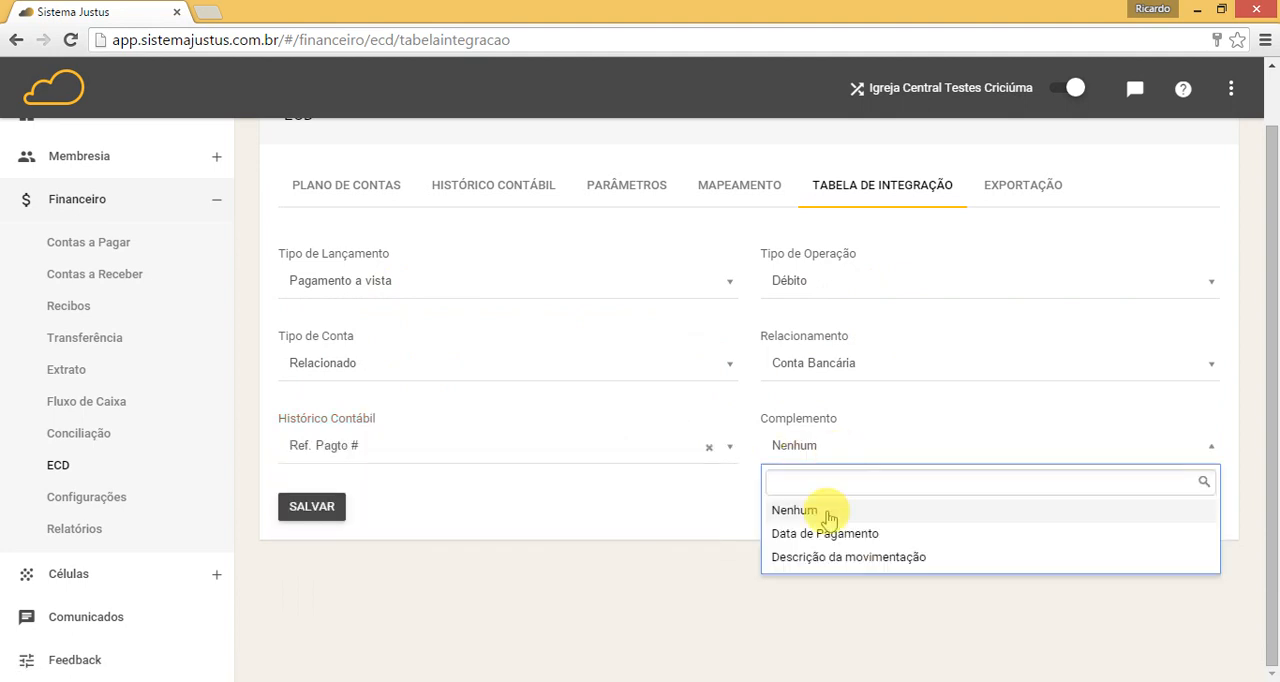
pyautogui.click(810, 555)
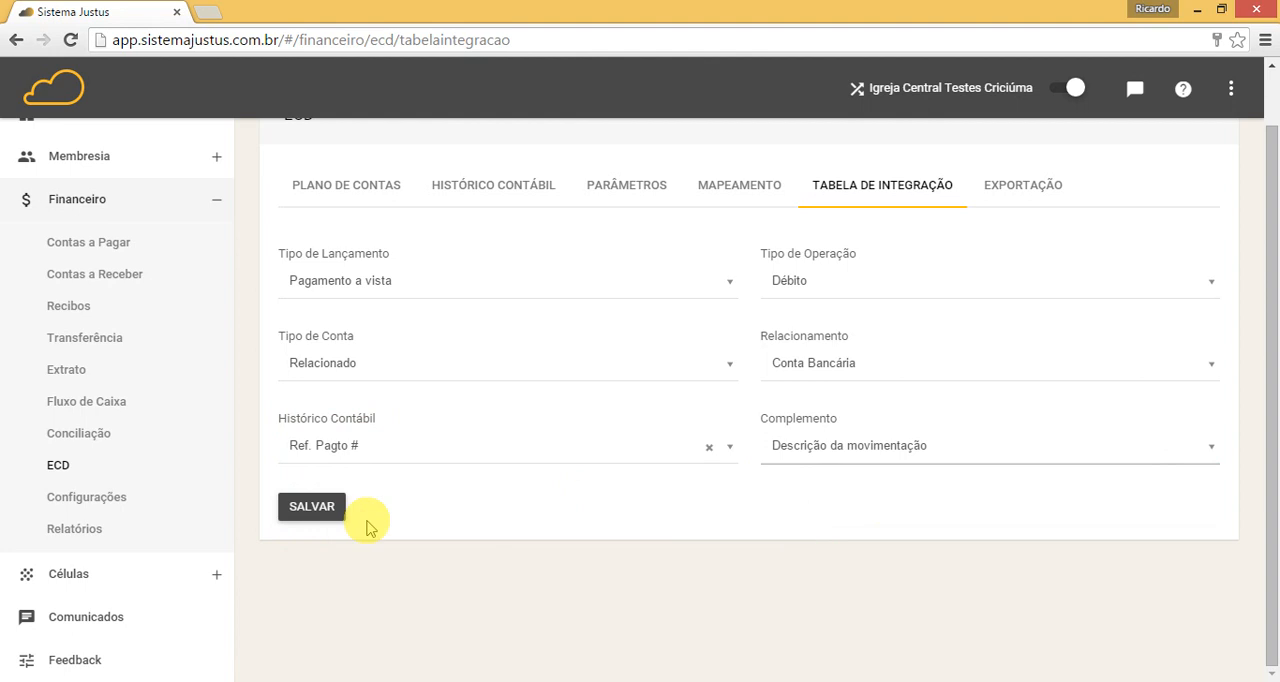
pyautogui.click(311, 506)
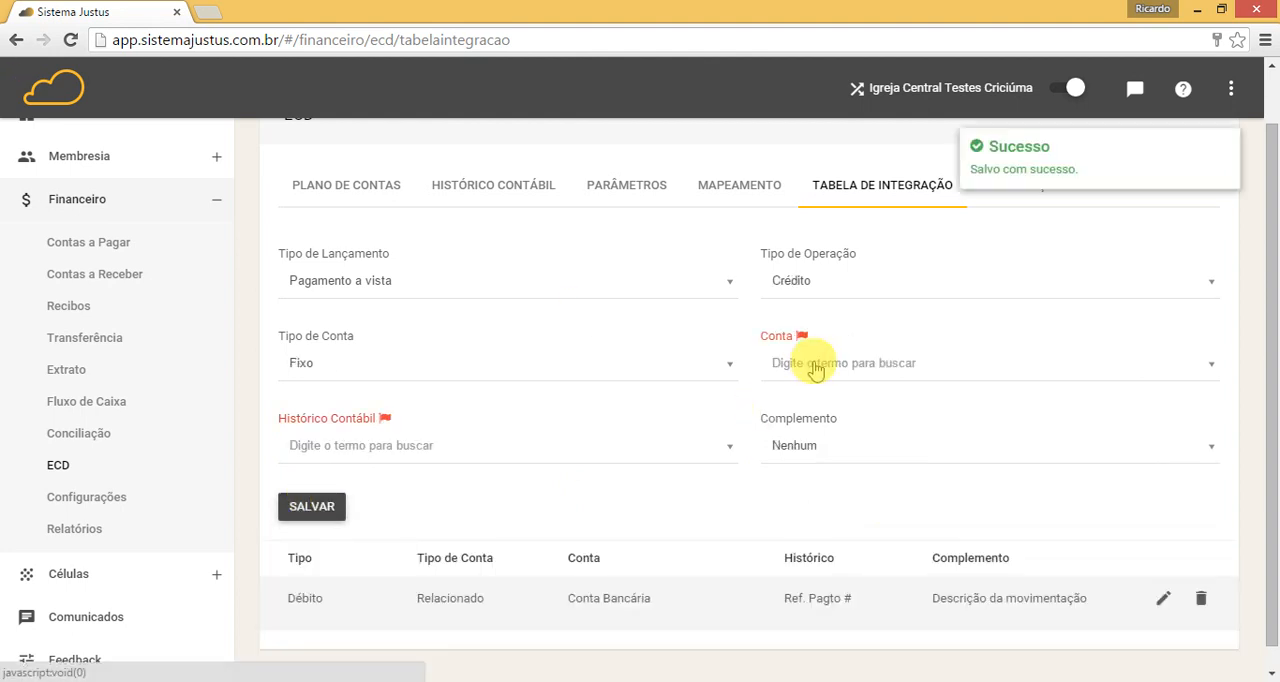
# Step: Define the Pagamento a vista Crédito entry with Tipo de Conta Relacionado and Relacionamento Fornecedor
pyautogui.click(732, 366)
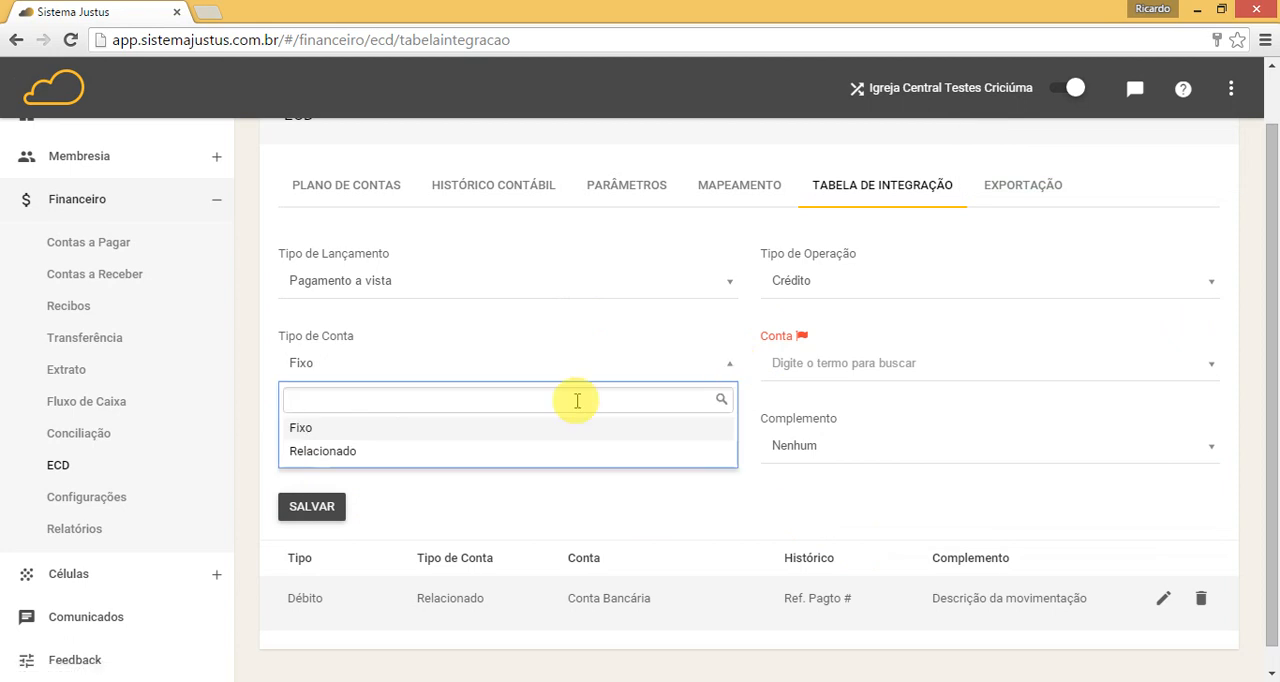
pyautogui.click(389, 459)
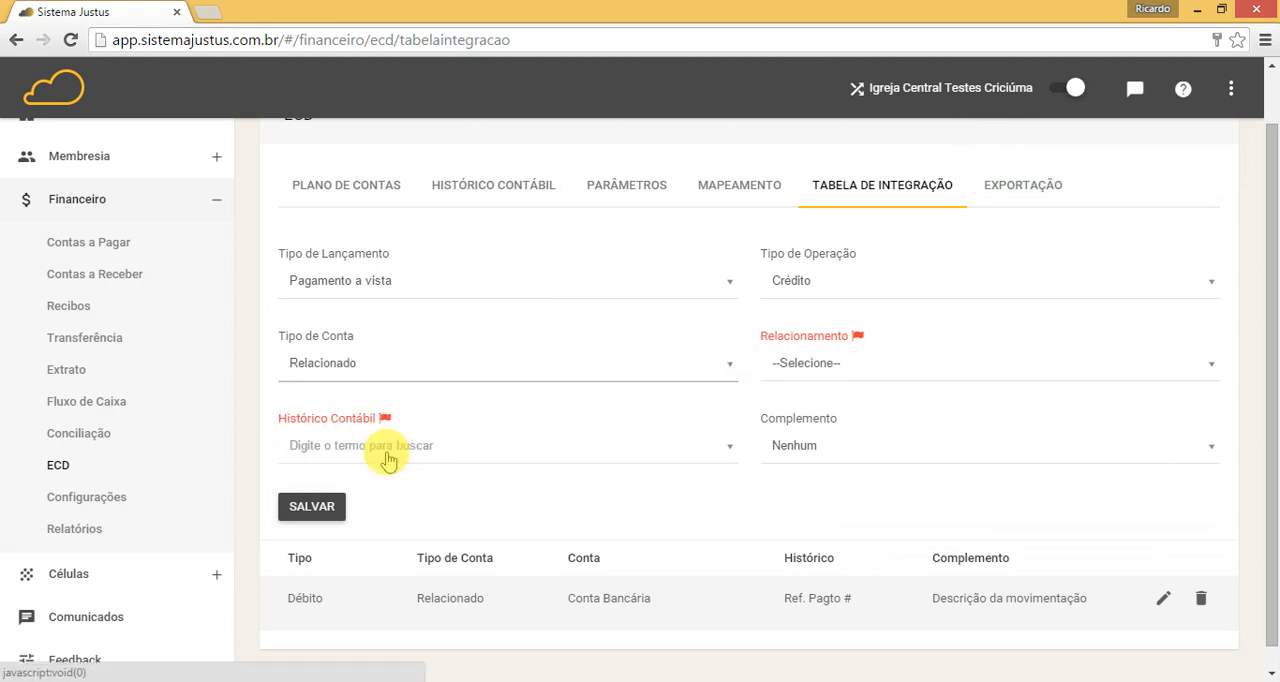
pyautogui.click(871, 368)
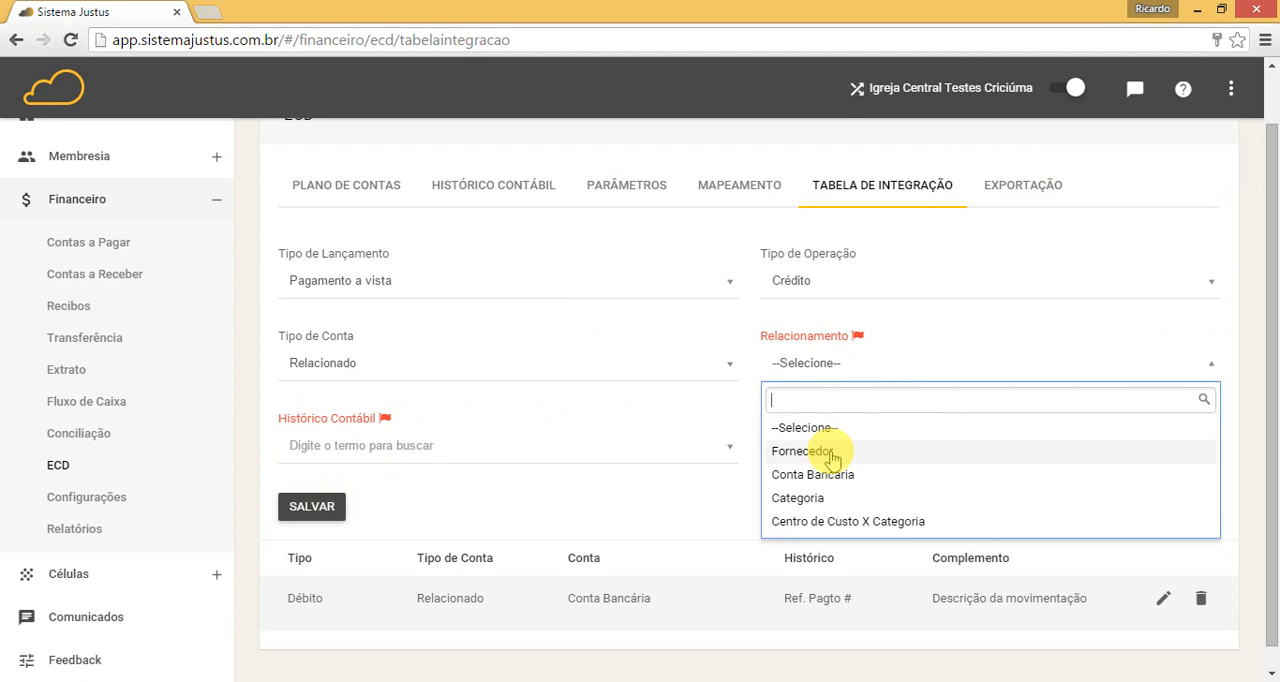
pyautogui.click(830, 455)
pyautogui.click(605, 374)
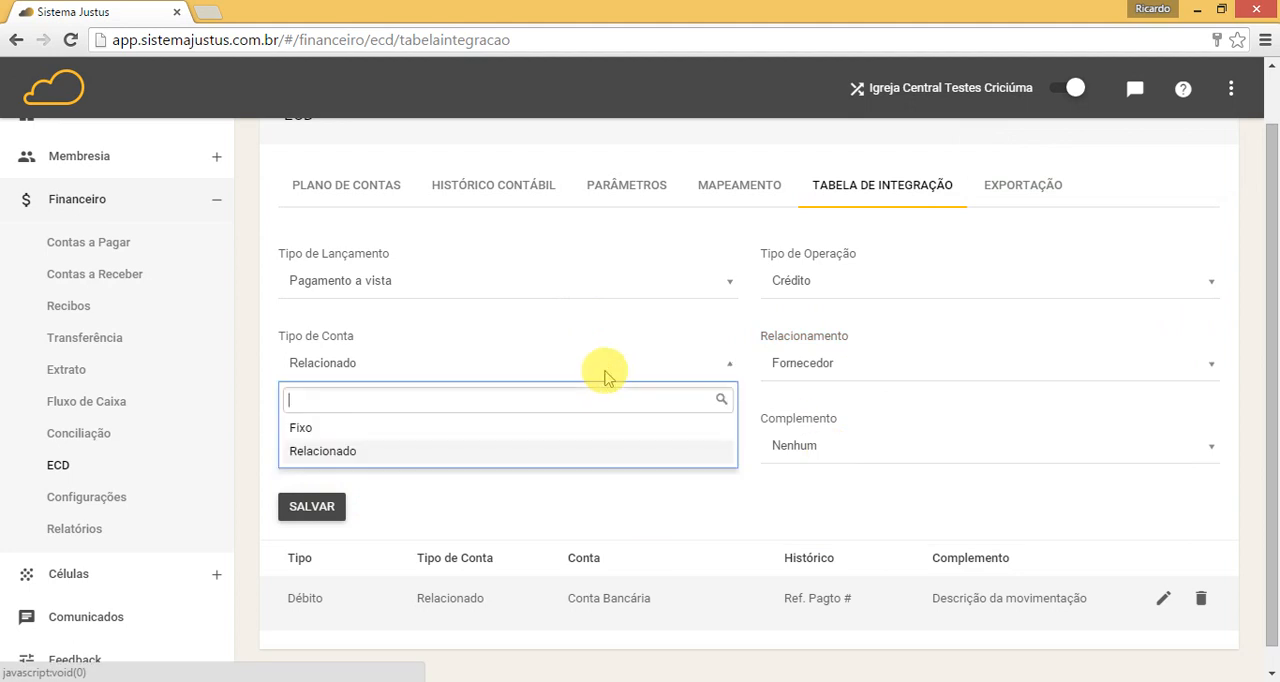
pyautogui.click(302, 428)
pyautogui.click(961, 366)
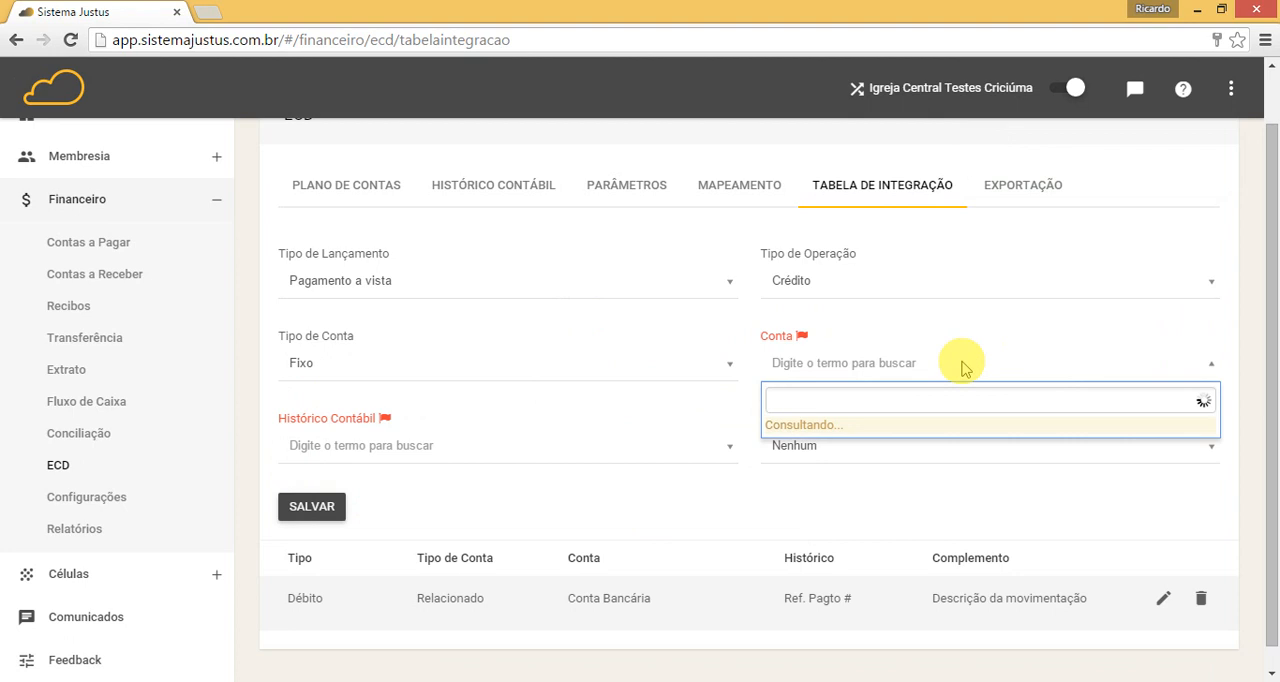
pyautogui.click(600, 373)
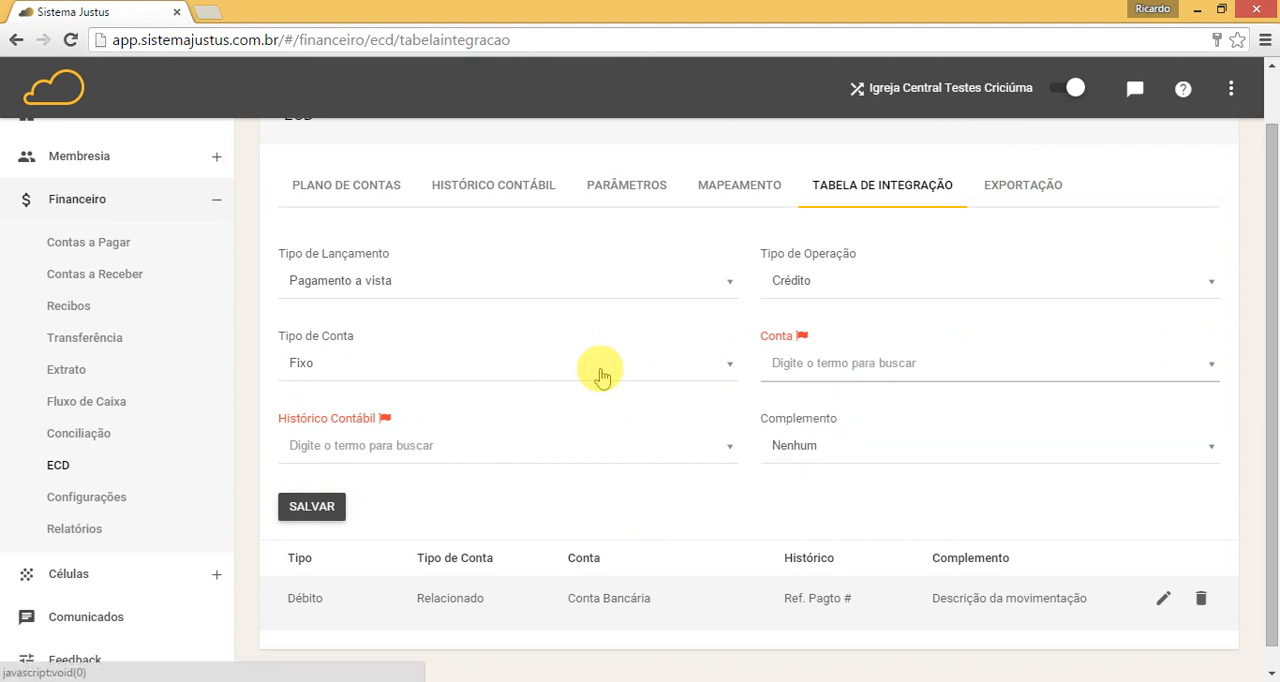
pyautogui.click(600, 373)
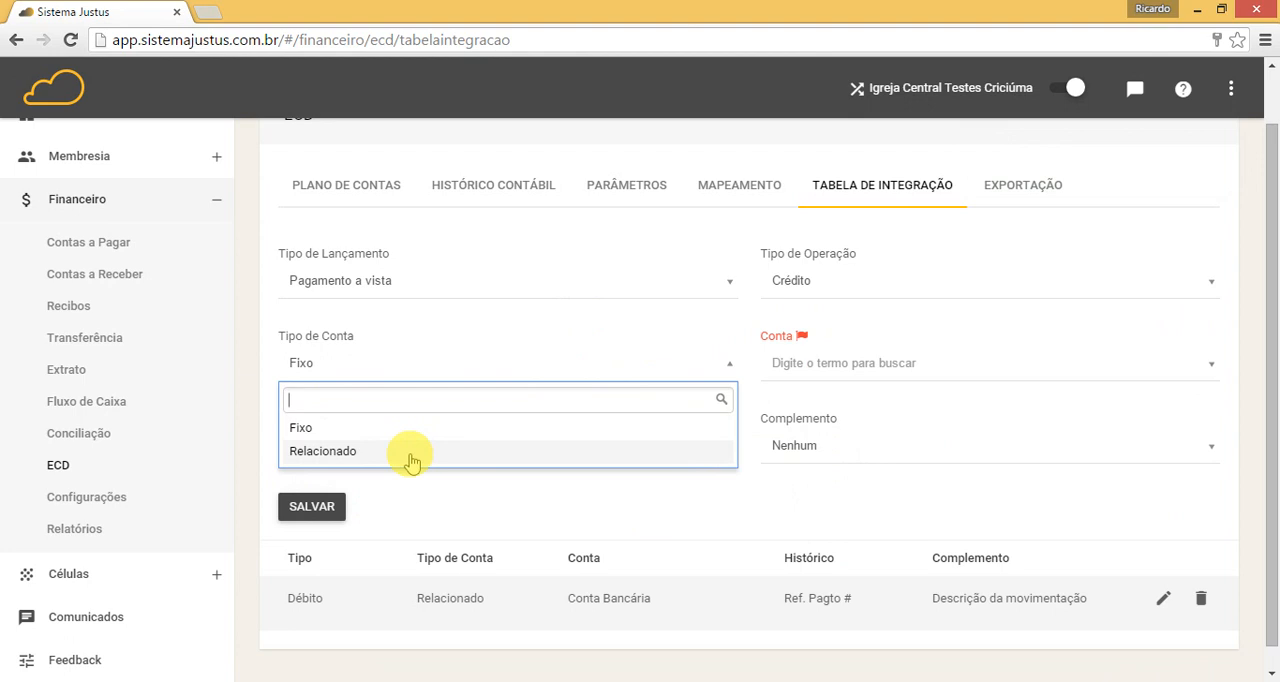
pyautogui.click(410, 458)
pyautogui.click(817, 365)
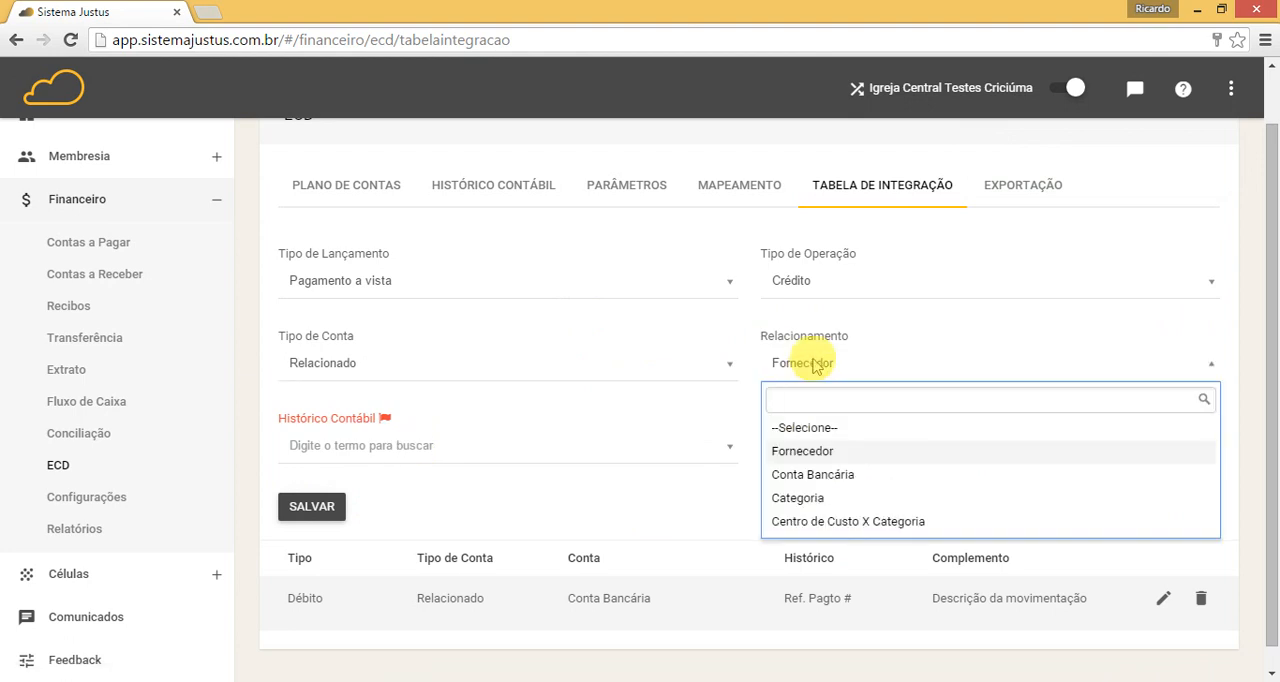
pyautogui.click(817, 365)
# Step: Set the Crédito payment entry's Histórico Contábil to "Ref. Pagto #" and Complemento to "Descrição da movimentação", and save it
pyautogui.click(545, 458)
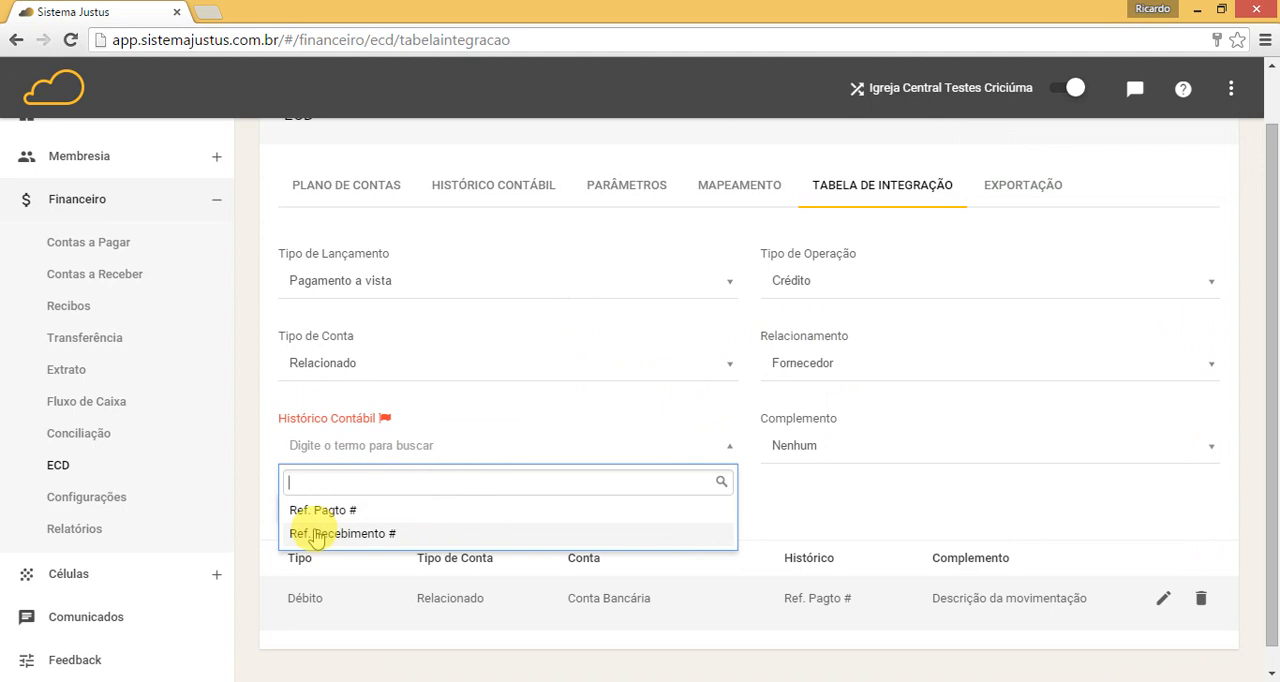
pyautogui.click(577, 509)
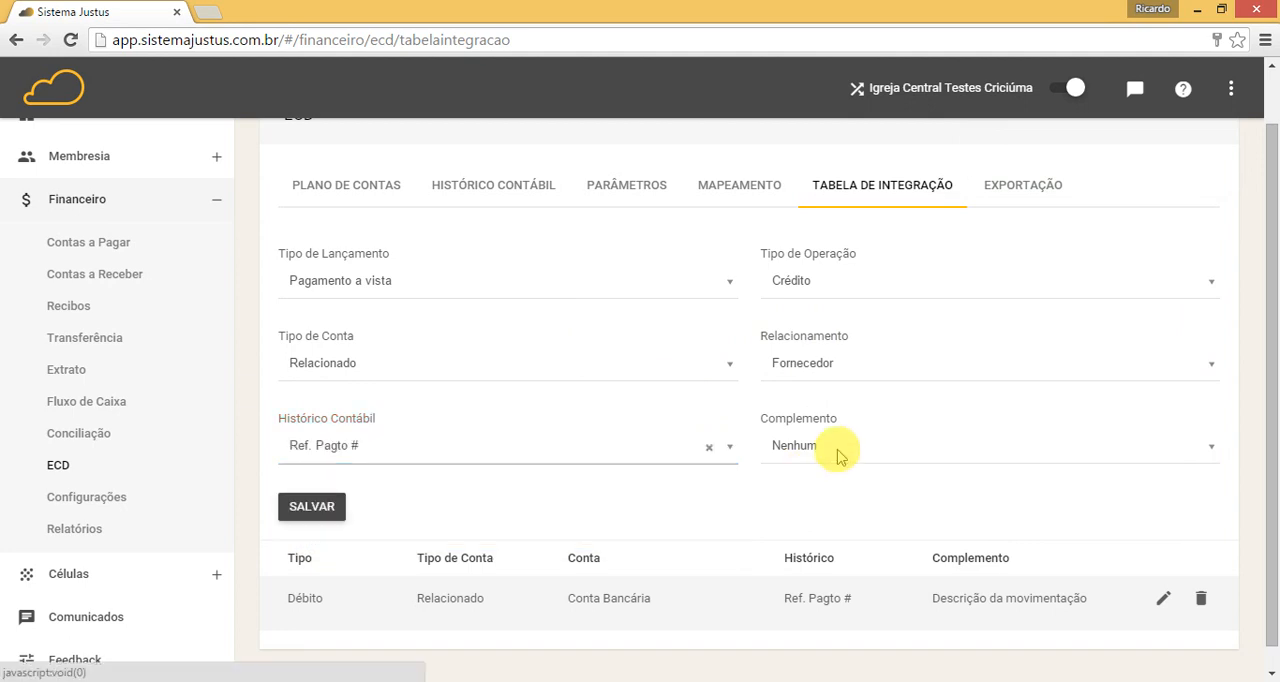
pyautogui.click(838, 455)
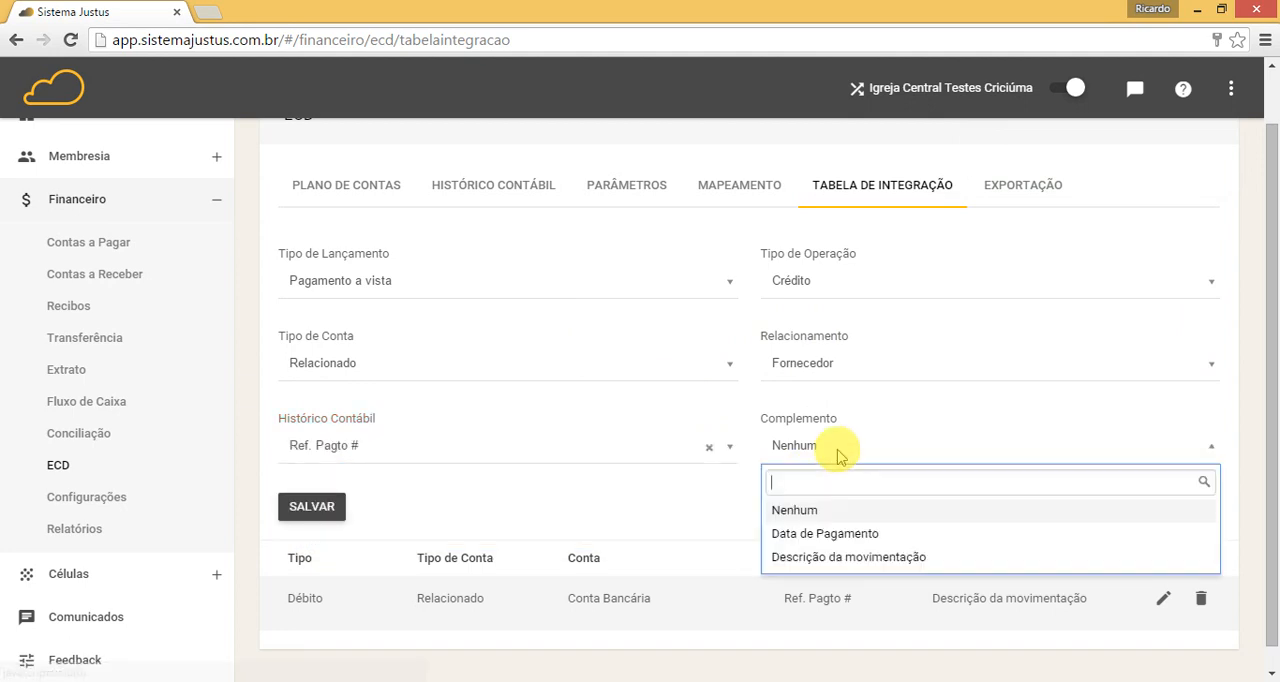
pyautogui.click(800, 558)
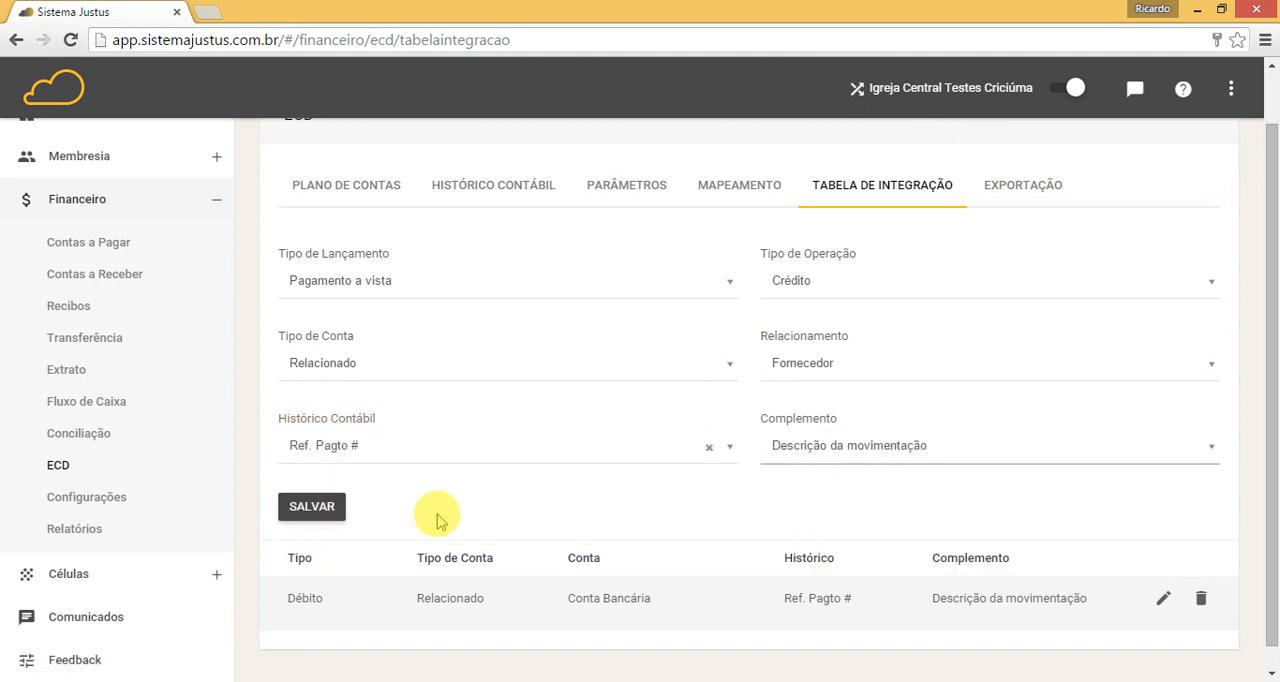
pyautogui.click(318, 510)
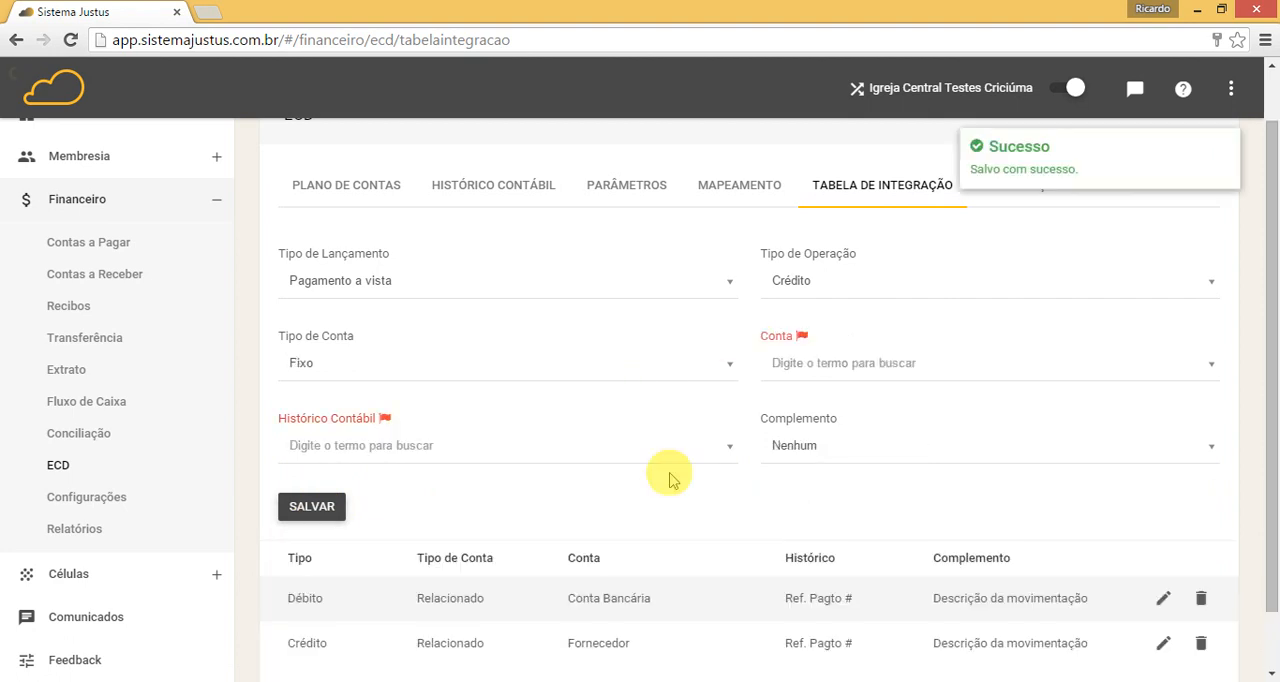
pyautogui.scroll(-1, 670, 480)
pyautogui.click(632, 218)
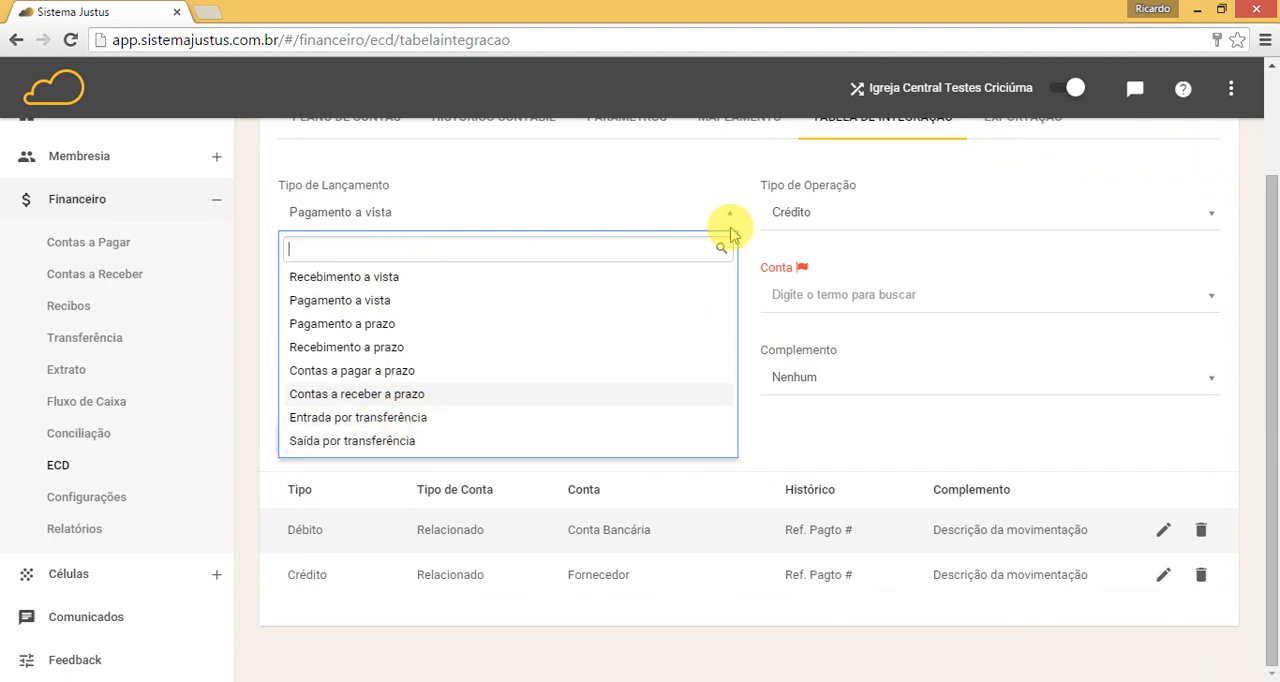
pyautogui.click(708, 208)
pyautogui.scroll(3, 1080, 196)
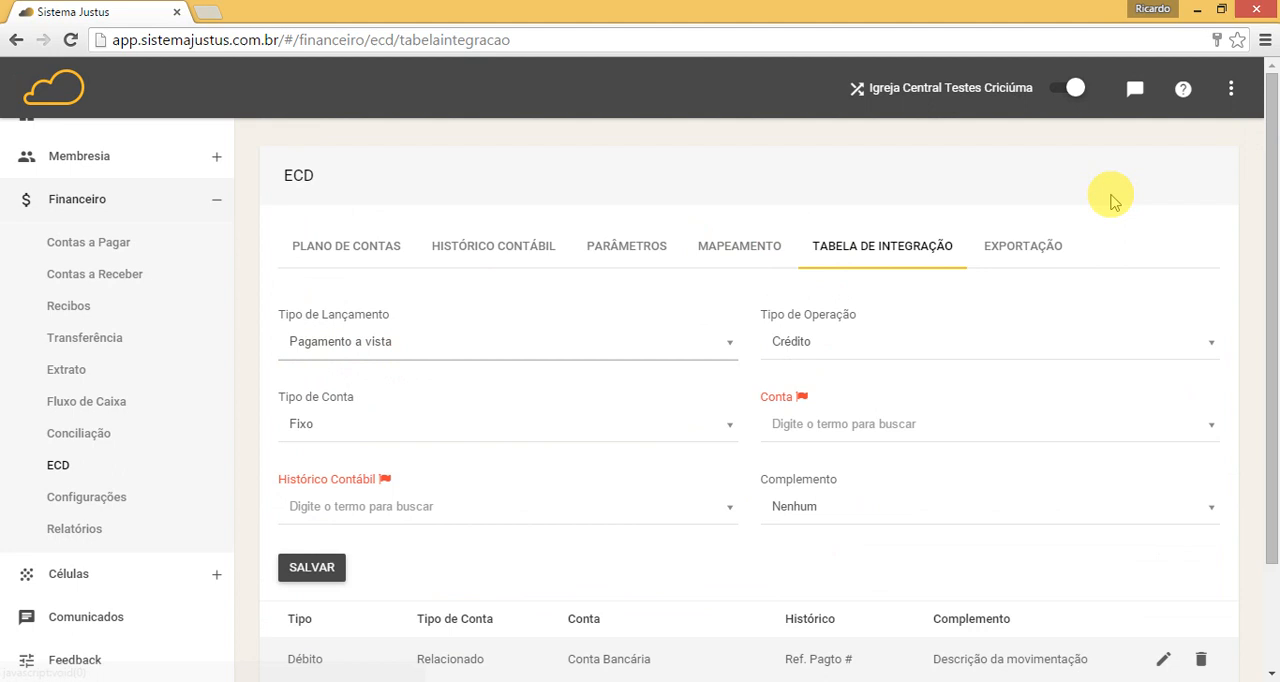
# Step: In the ECD Exportação, set the Período from 01/11/2015 to 30/11/2015 and search for that period
pyautogui.click(1013, 253)
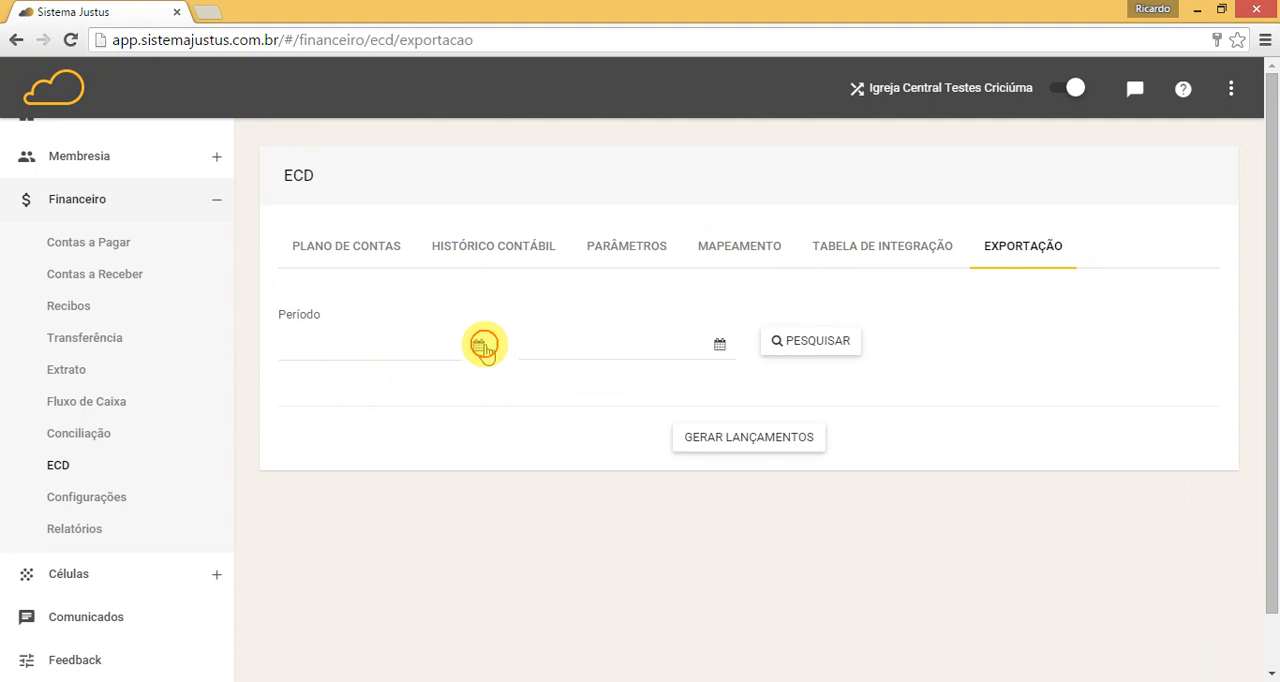
pyautogui.click(483, 348)
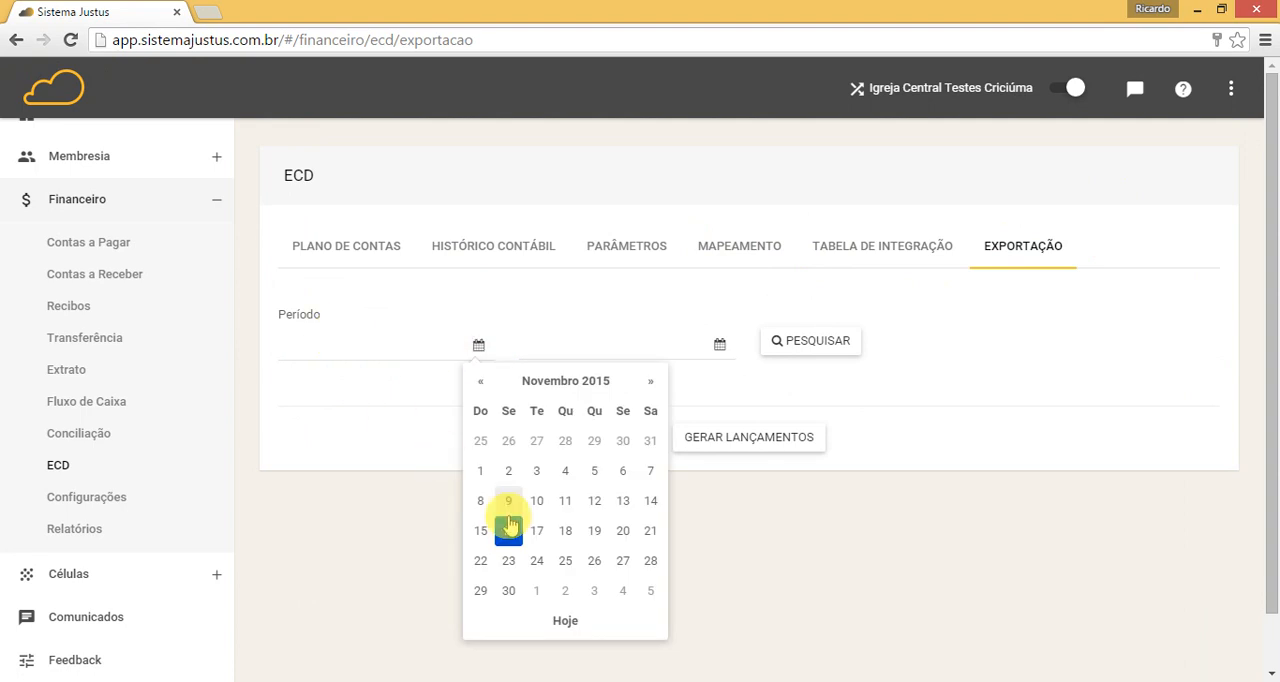
pyautogui.click(478, 470)
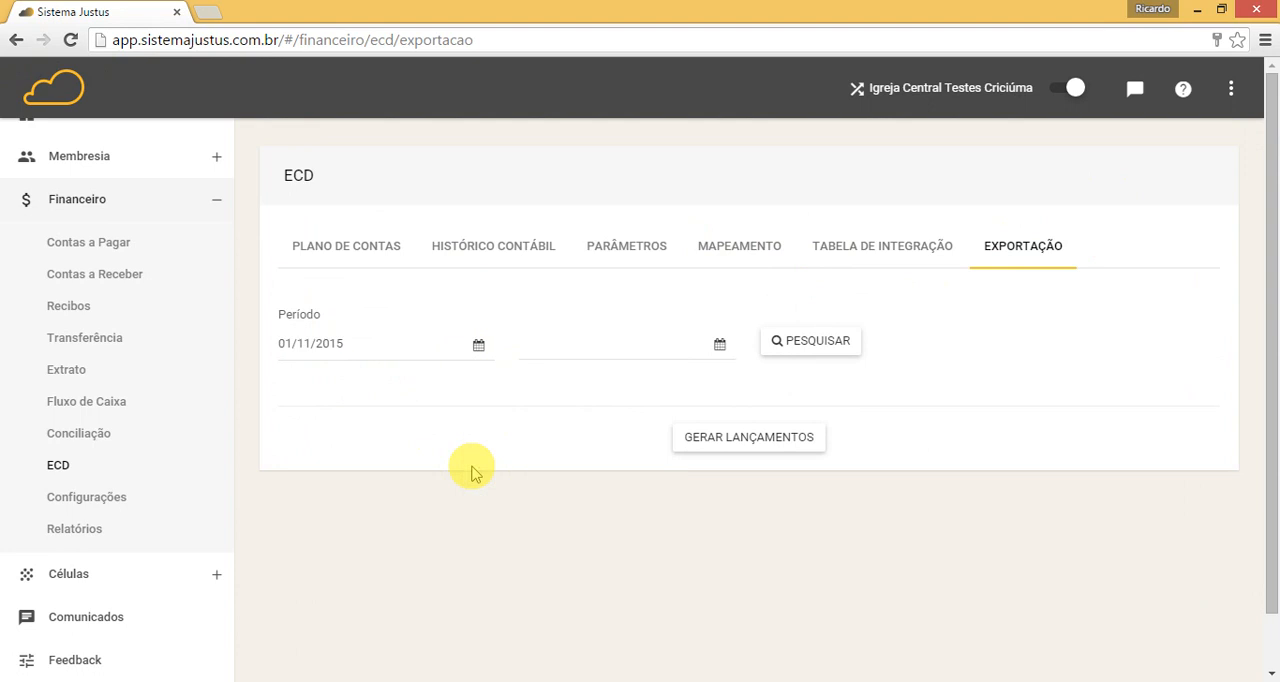
pyautogui.click(719, 346)
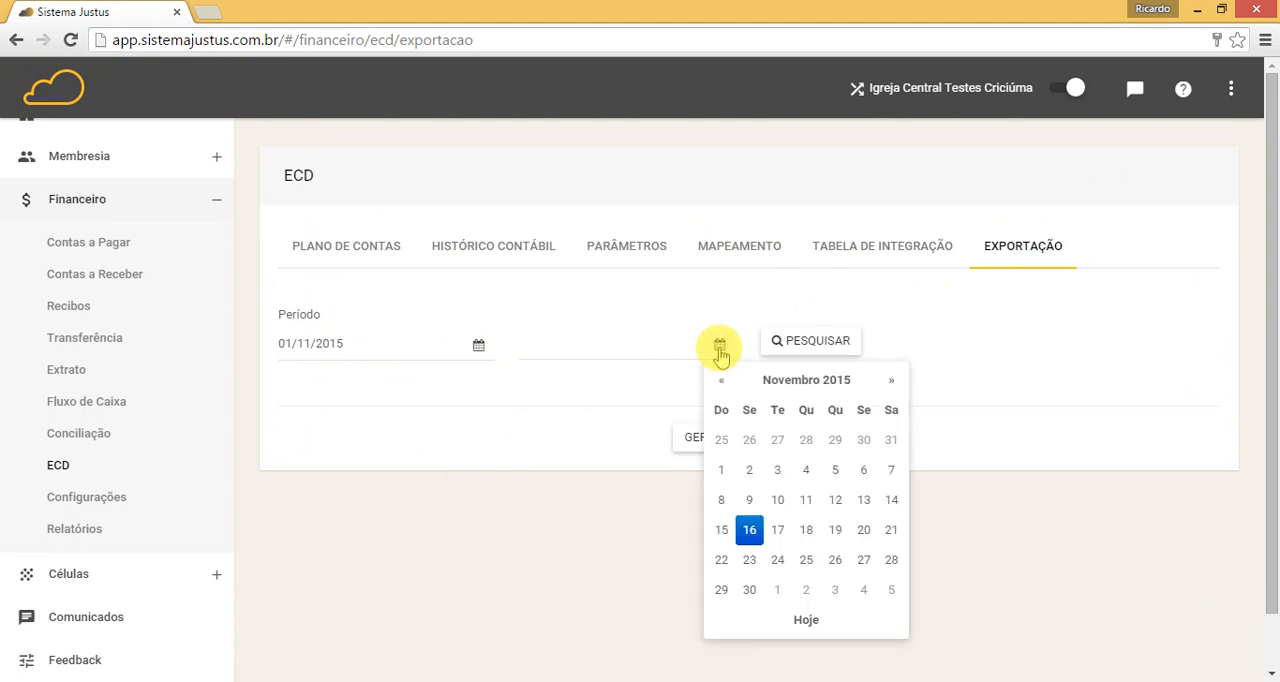
pyautogui.click(749, 589)
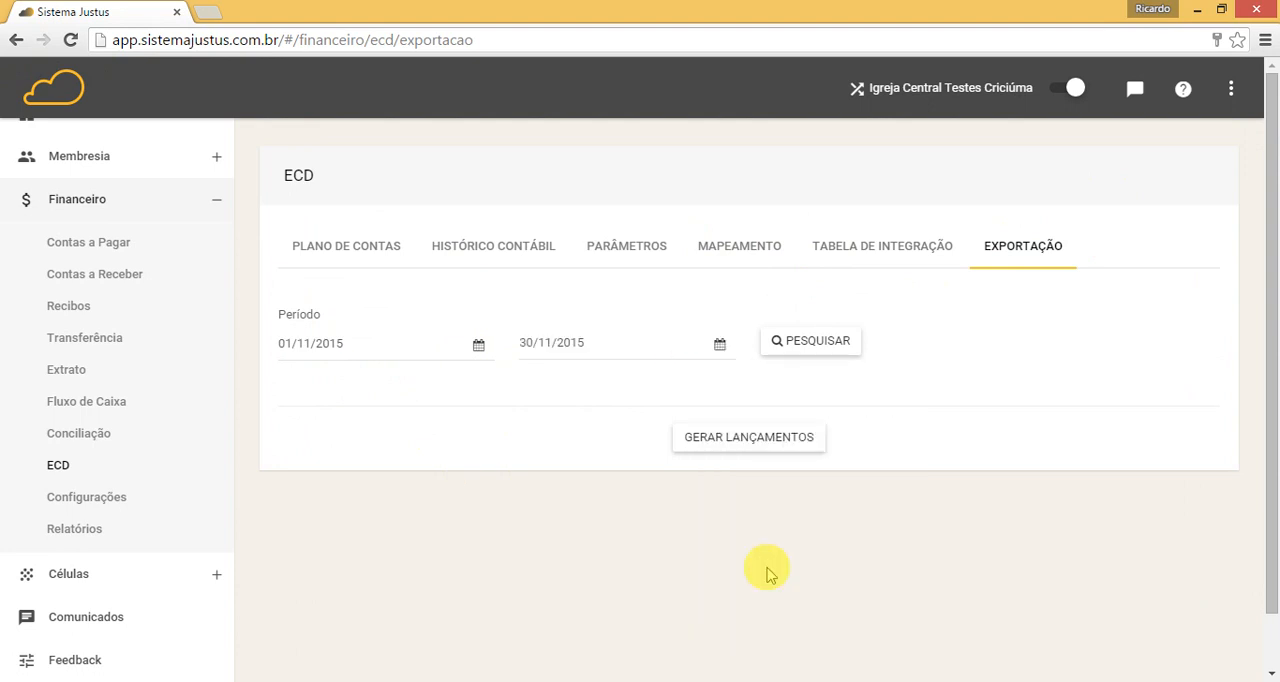
pyautogui.click(795, 350)
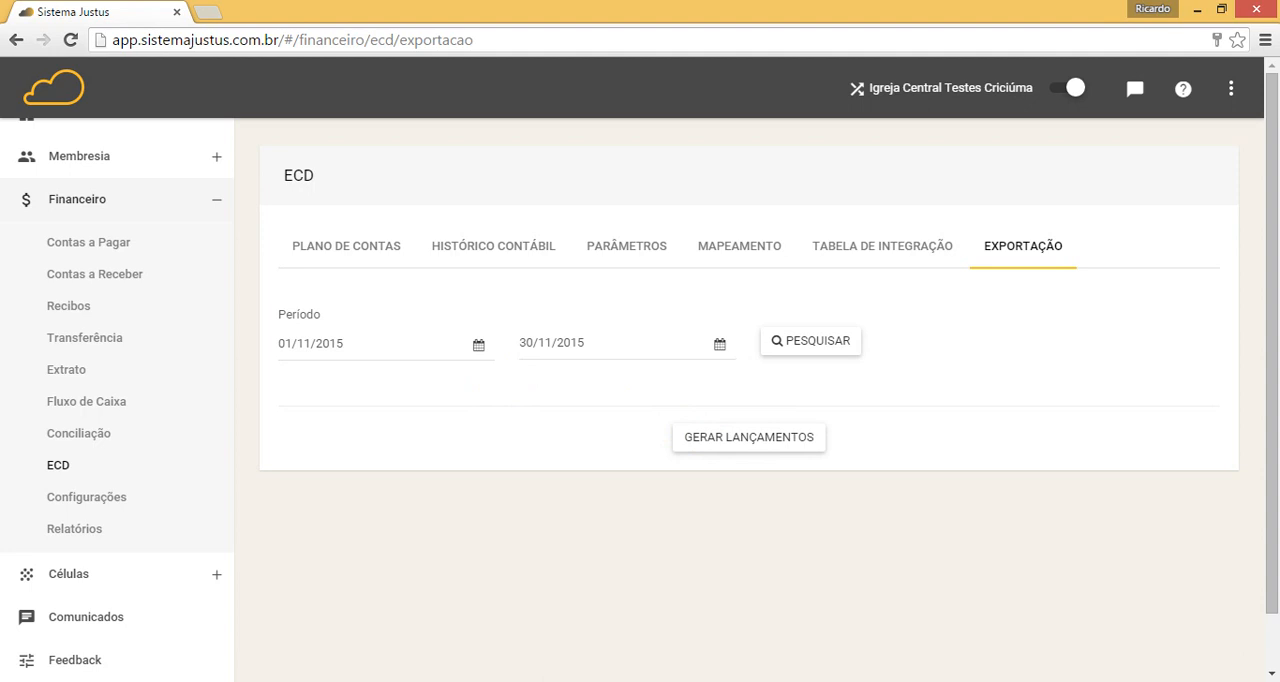
pyautogui.click(509, 681)
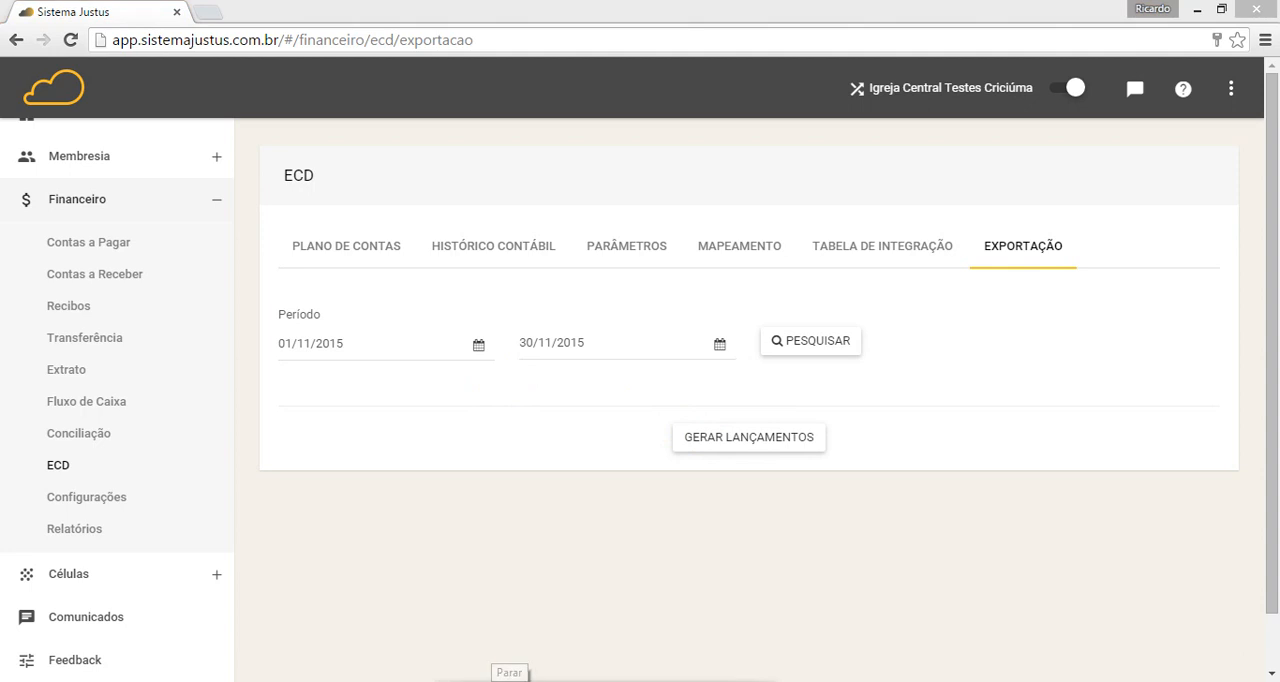